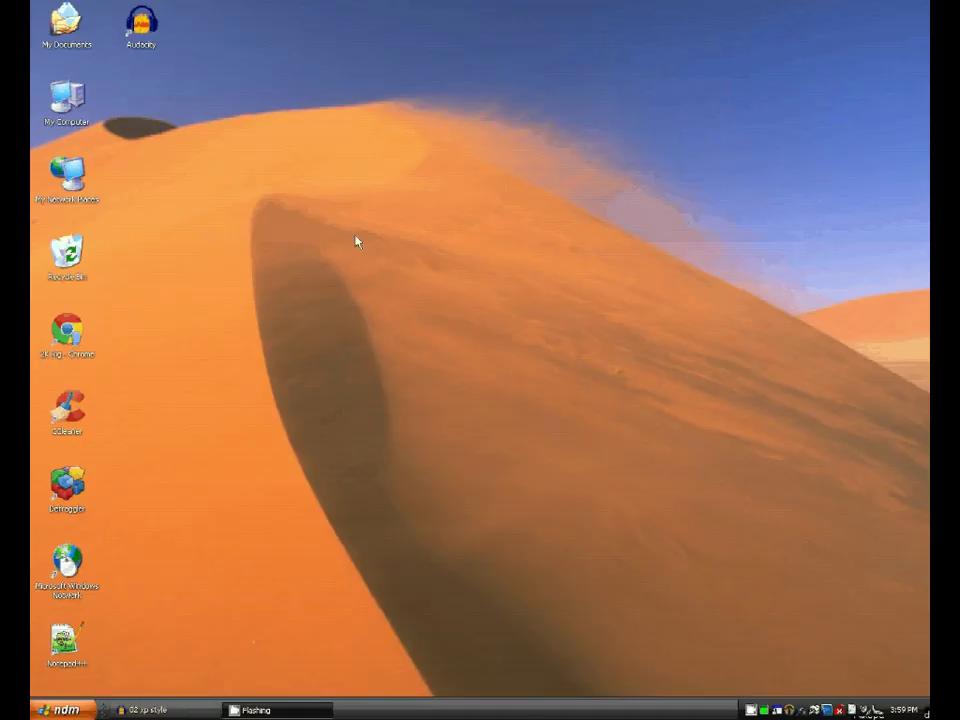
# - Open Display Properties from the desktop's right-click menu
pyautogui.rightClick(290, 263)
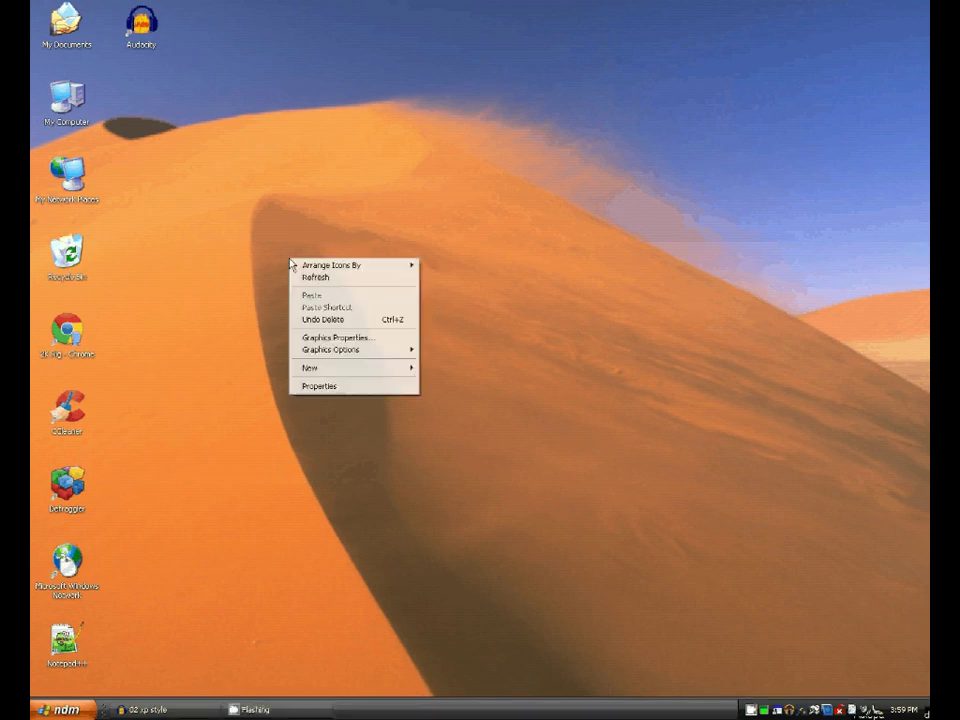
pyautogui.click(337, 387)
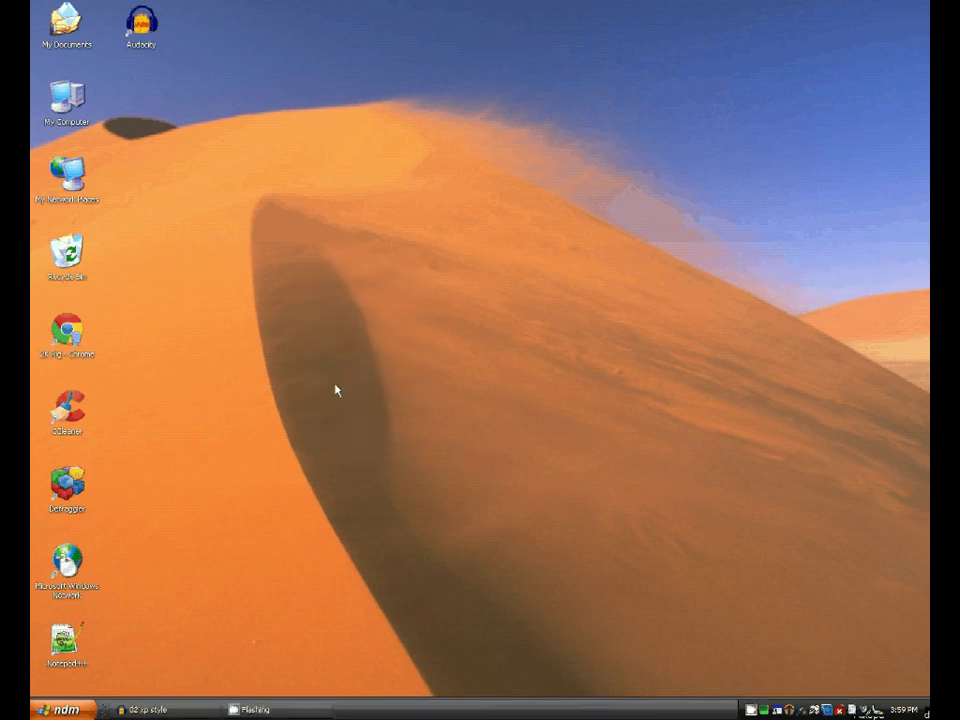
# - Pick the Windows XP theme from the Theme list and apply it
pyautogui.click(152, 118)
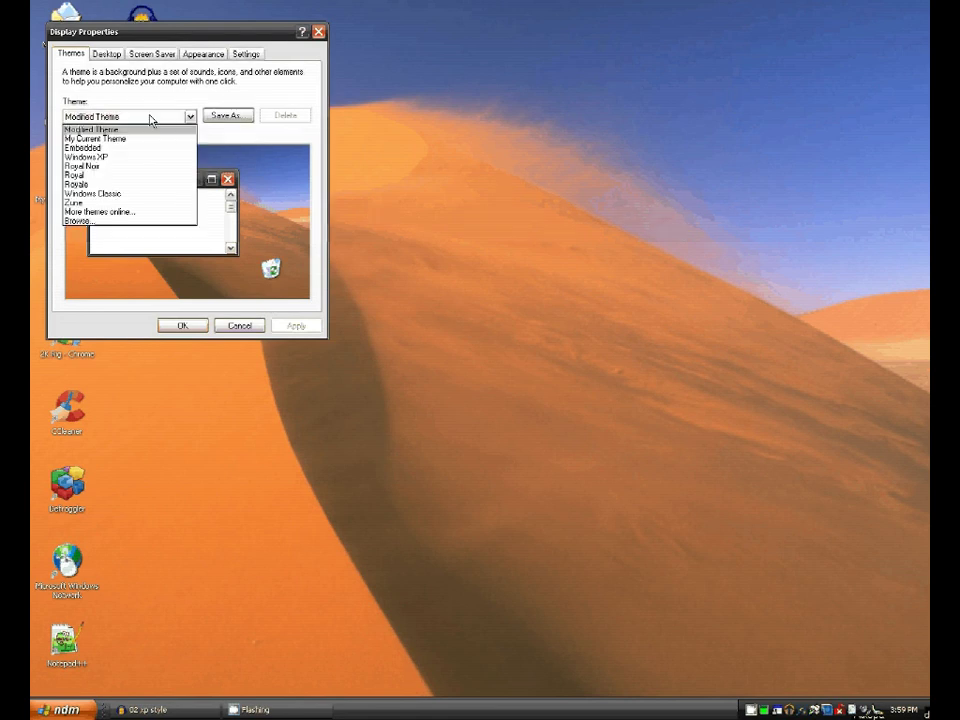
pyautogui.click(100, 157)
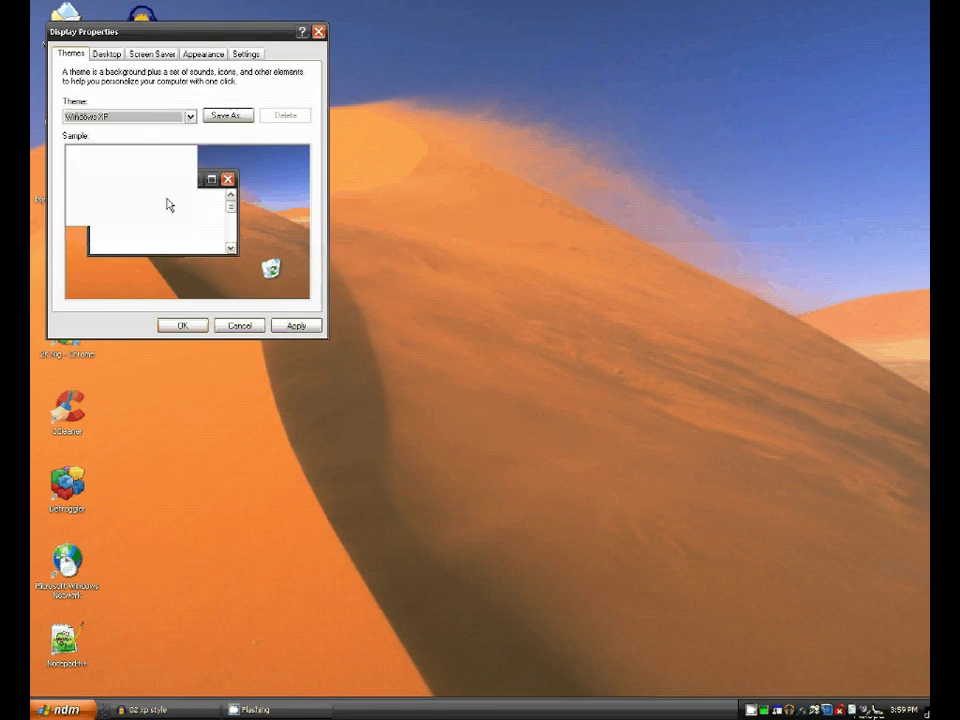
pyautogui.click(297, 326)
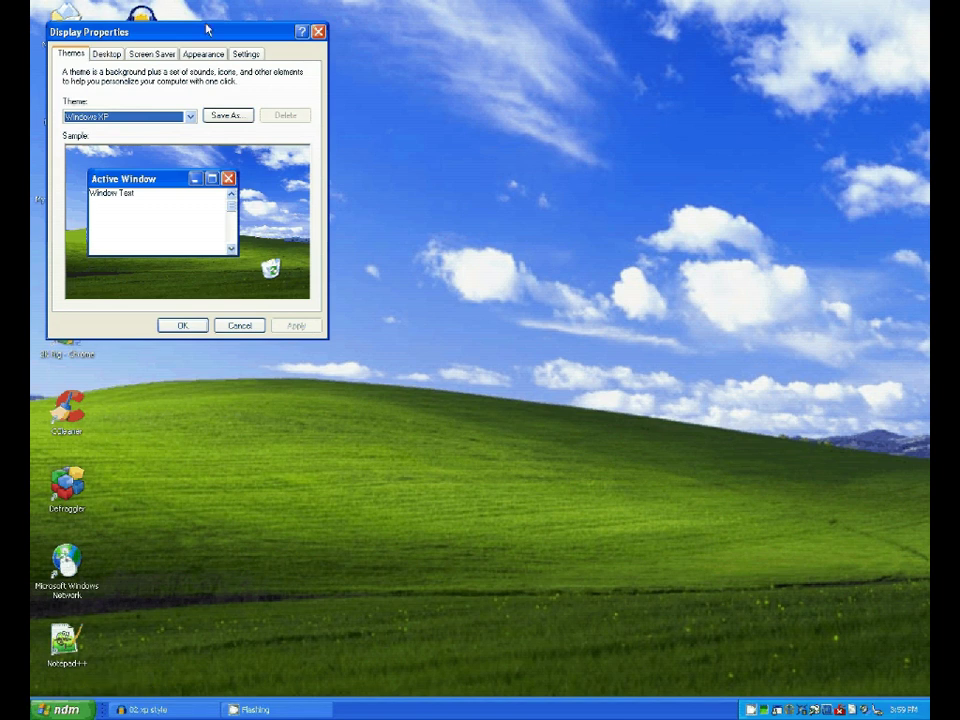
# - Centre the dialog and change the Appearance colour scheme to Silver, via Olive Green
pyautogui.moveTo(207, 30); pyautogui.dragTo(675, 184)
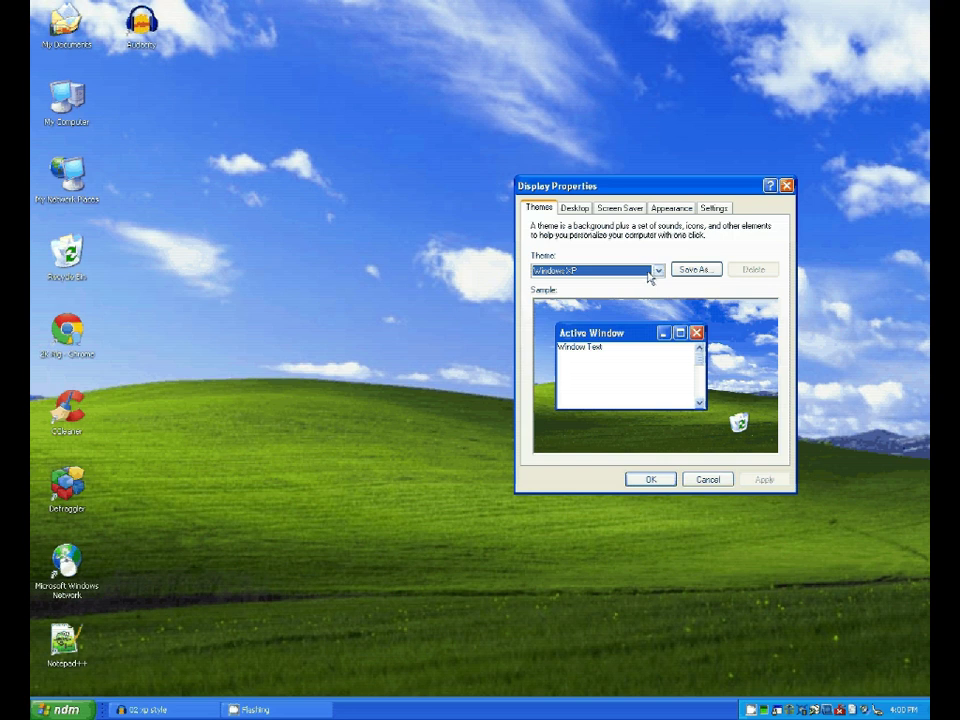
pyautogui.click(677, 210)
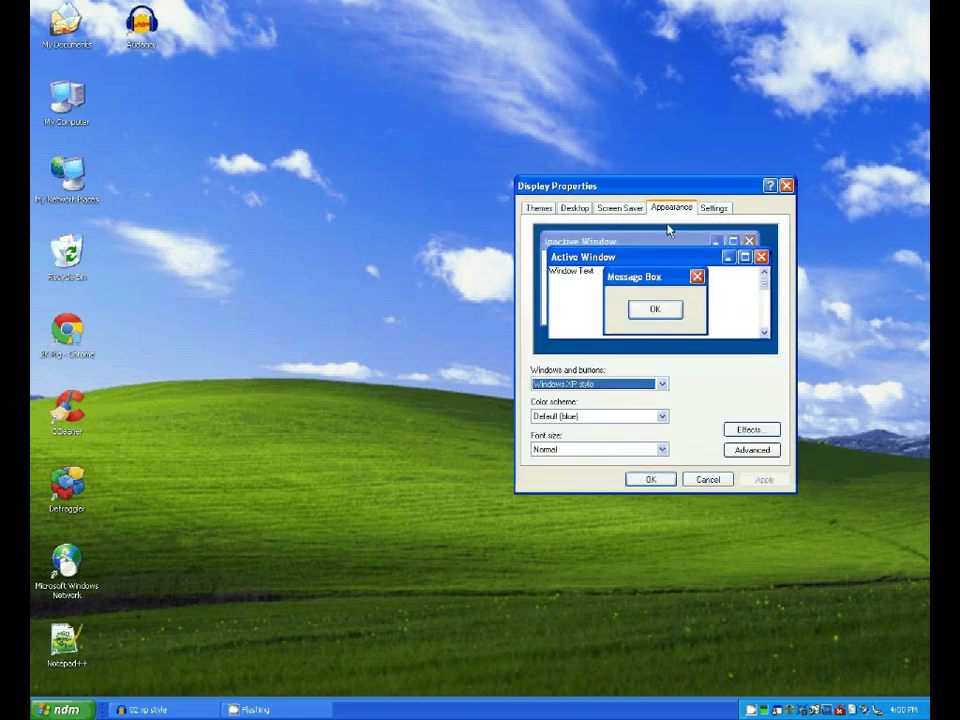
pyautogui.click(616, 416)
pyautogui.click(604, 438)
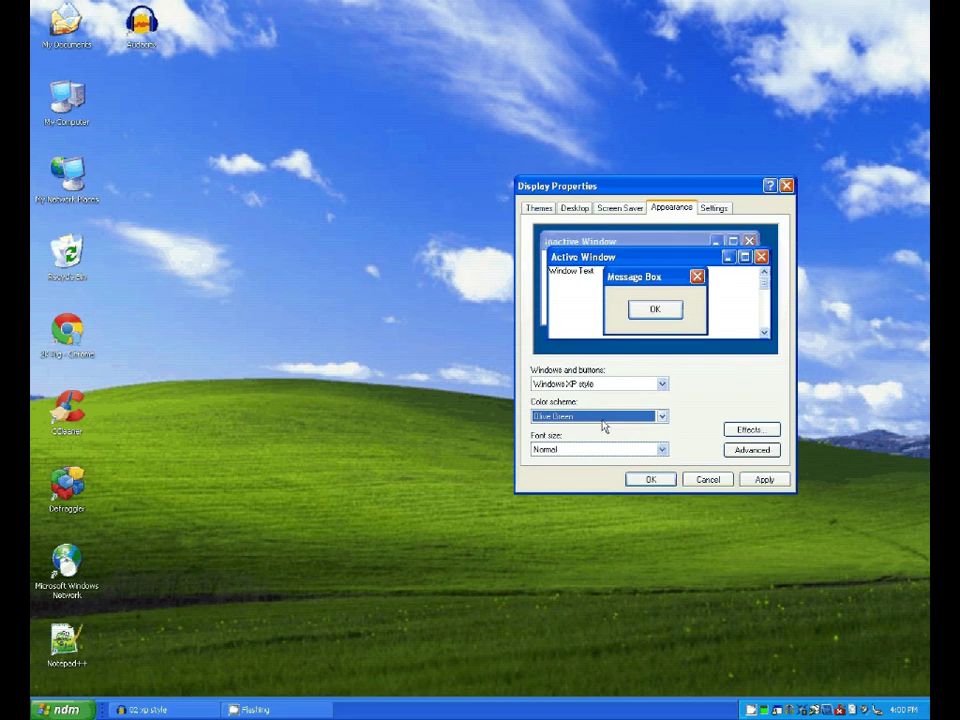
pyautogui.click(604, 420)
pyautogui.click(591, 452)
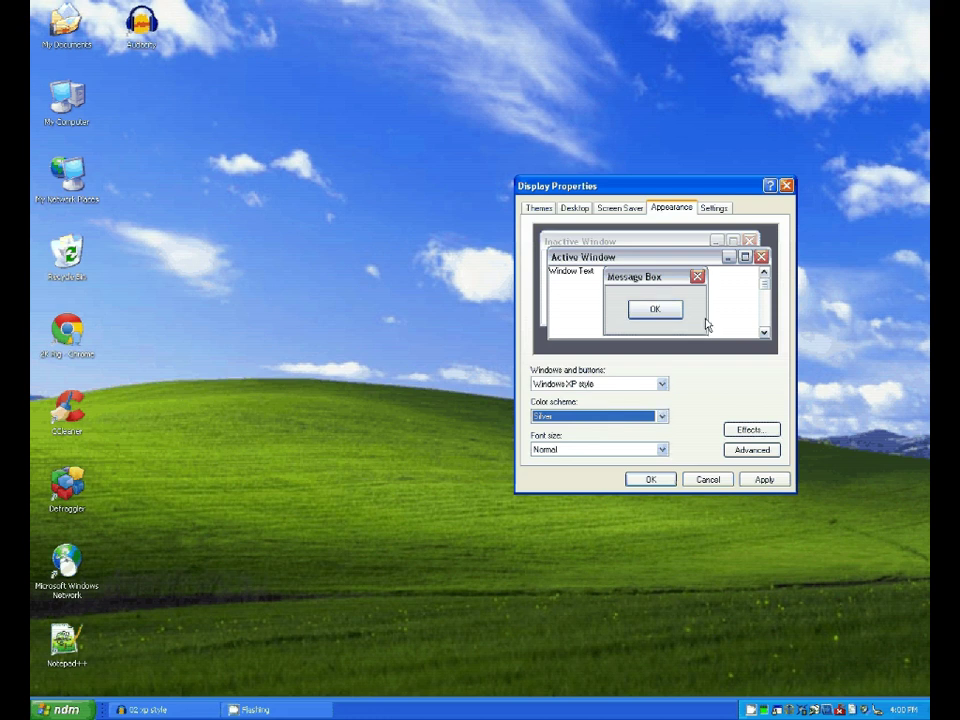
pyautogui.click(536, 208)
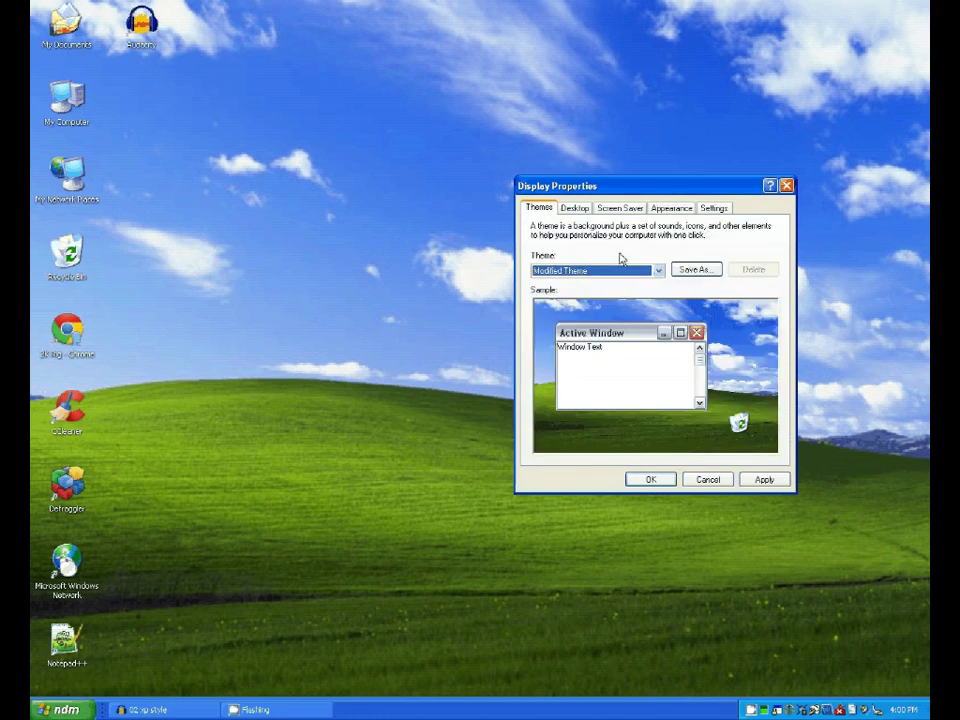
# - Select the Royale theme from the Theme list and apply it
pyautogui.click(625, 270)
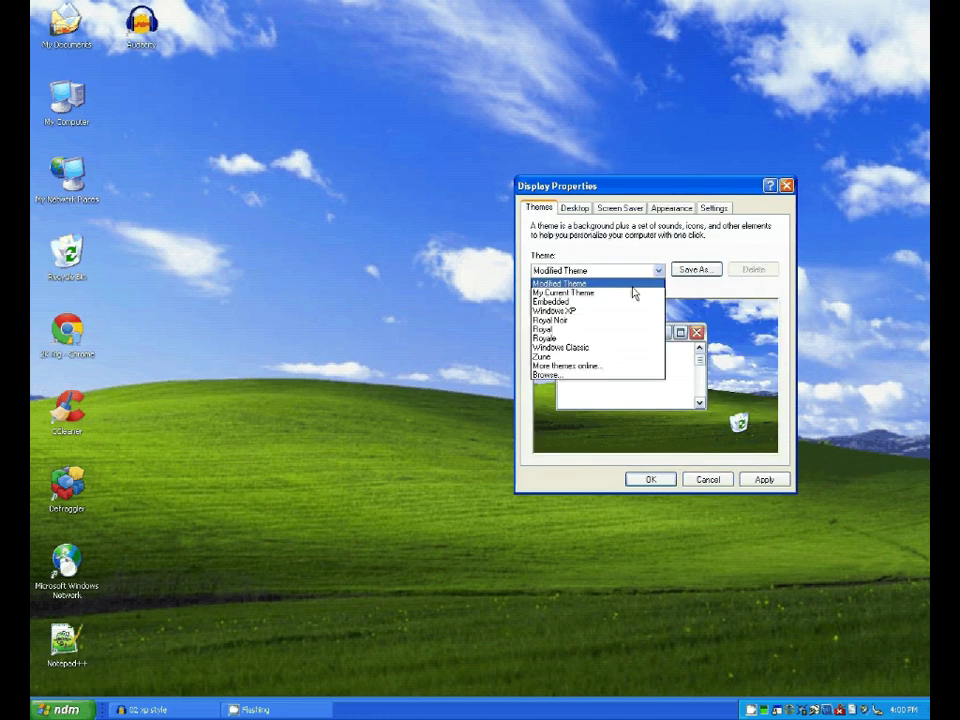
pyautogui.click(603, 341)
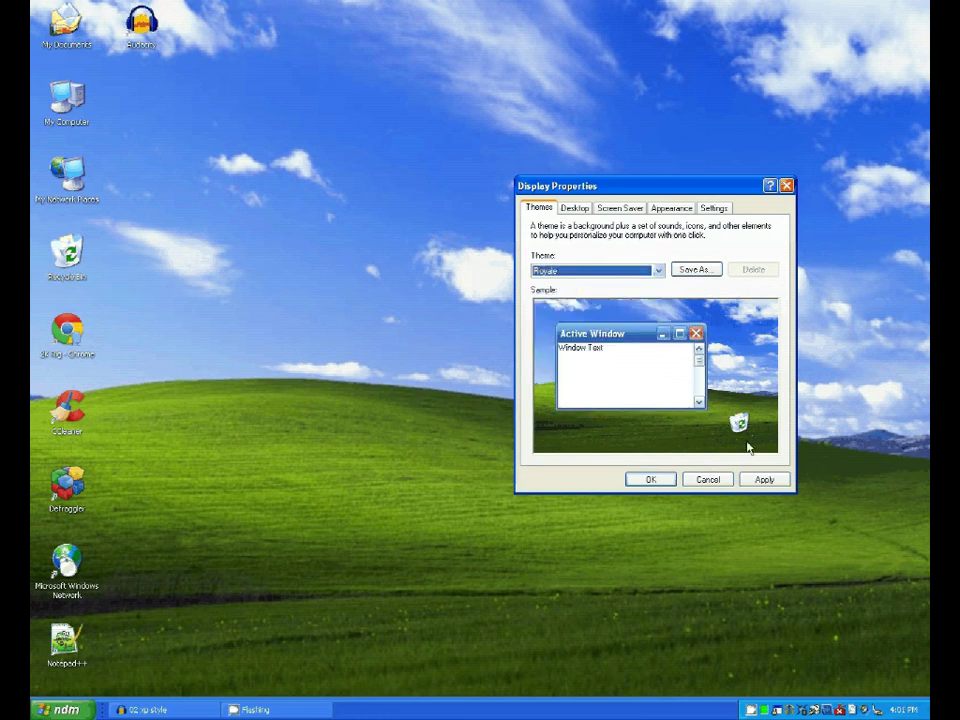
pyautogui.click(764, 481)
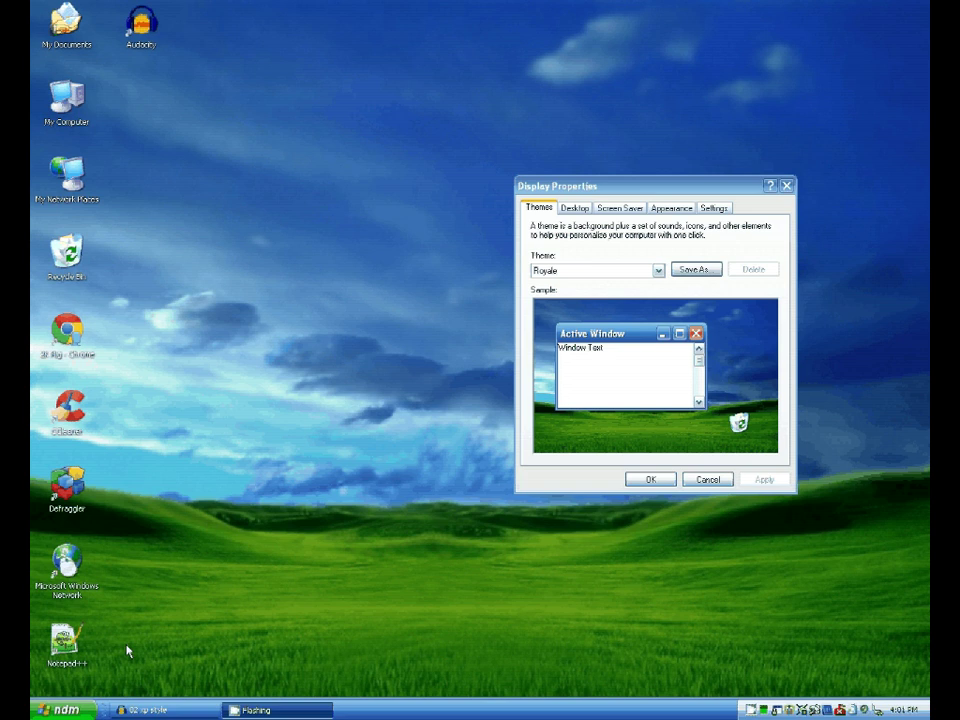
pyautogui.click(578, 190)
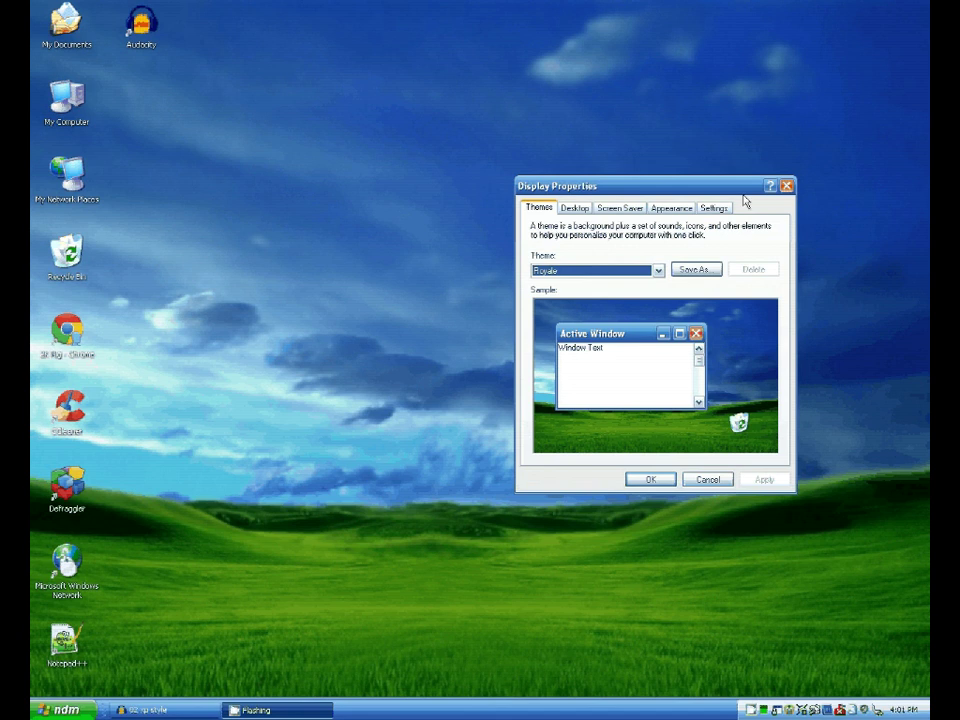
pyautogui.click(87, 714)
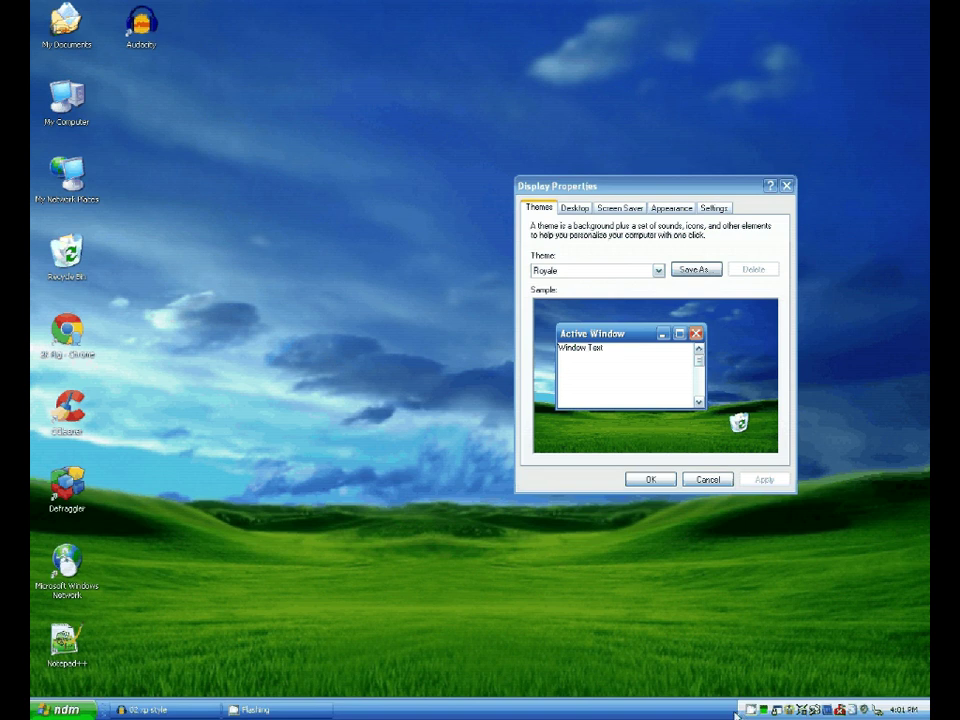
pyautogui.click(671, 207)
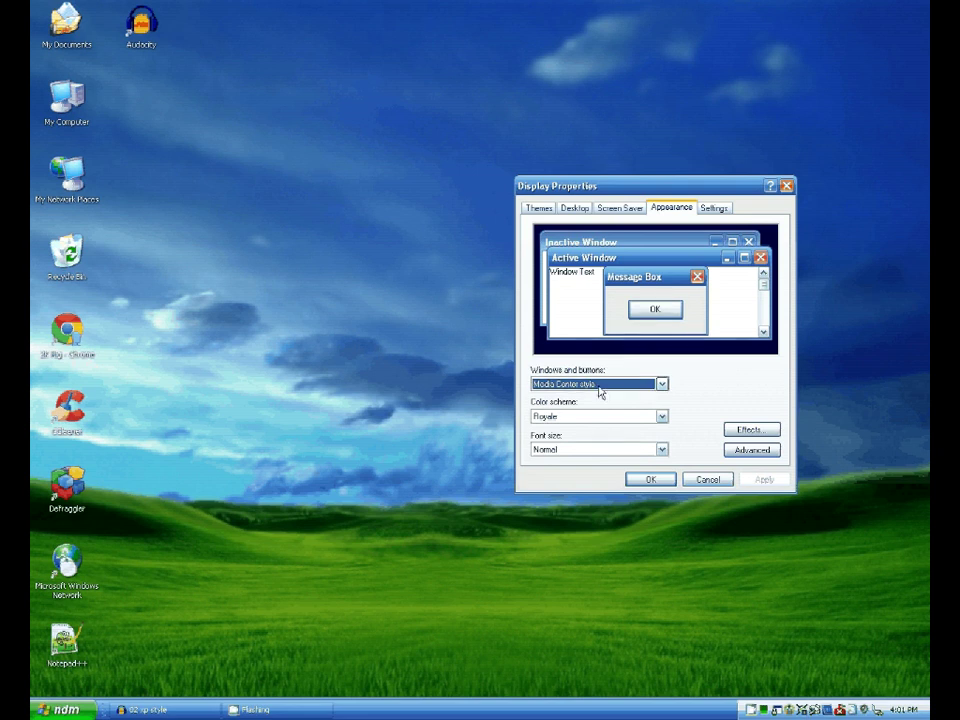
pyautogui.click(594, 417)
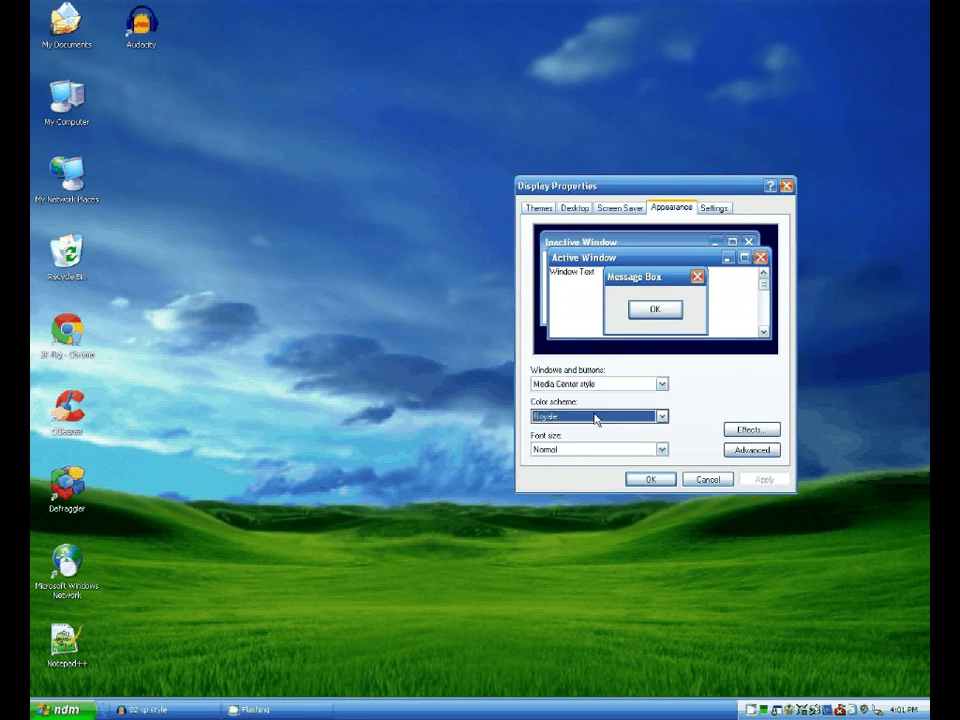
pyautogui.click(539, 207)
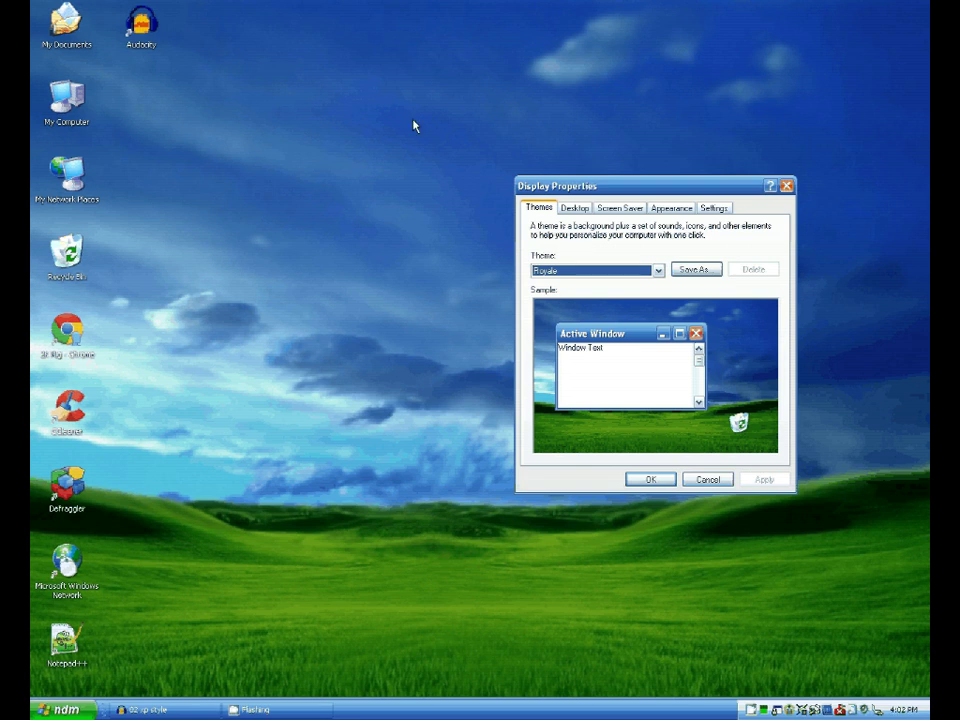
# - Apply the Embedded theme and move the dialog slightly down and right
pyautogui.click(609, 271)
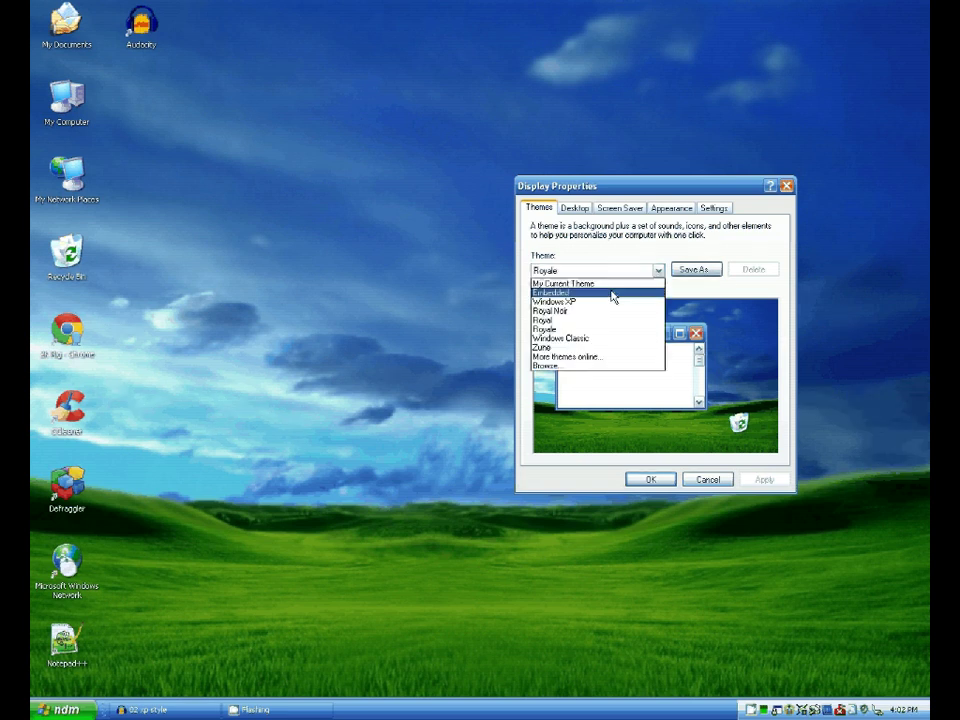
pyautogui.click(612, 293)
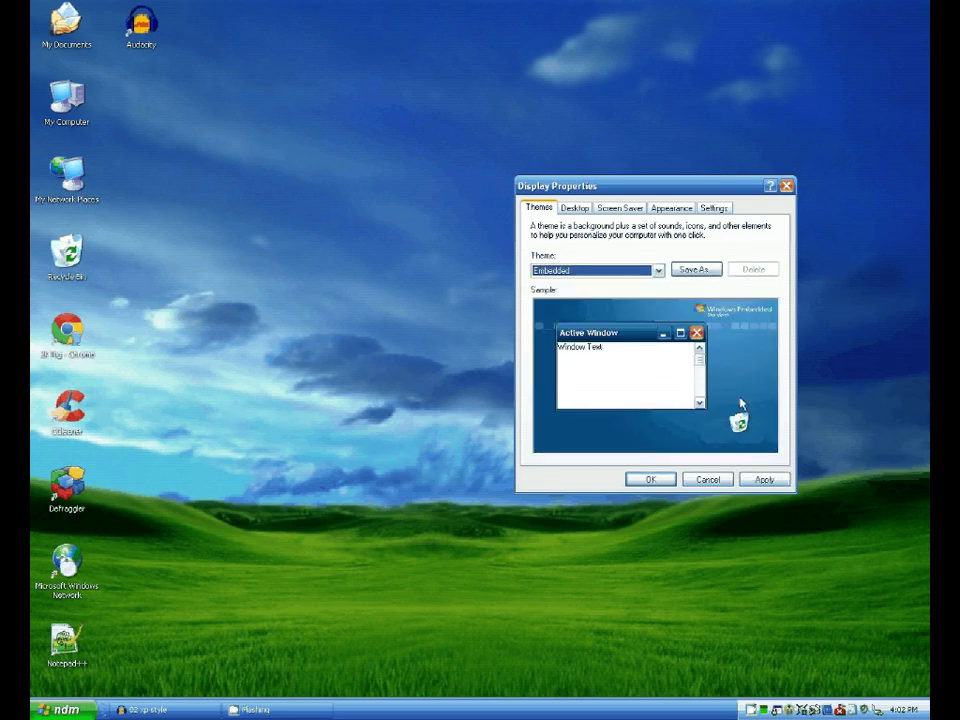
pyautogui.click(764, 479)
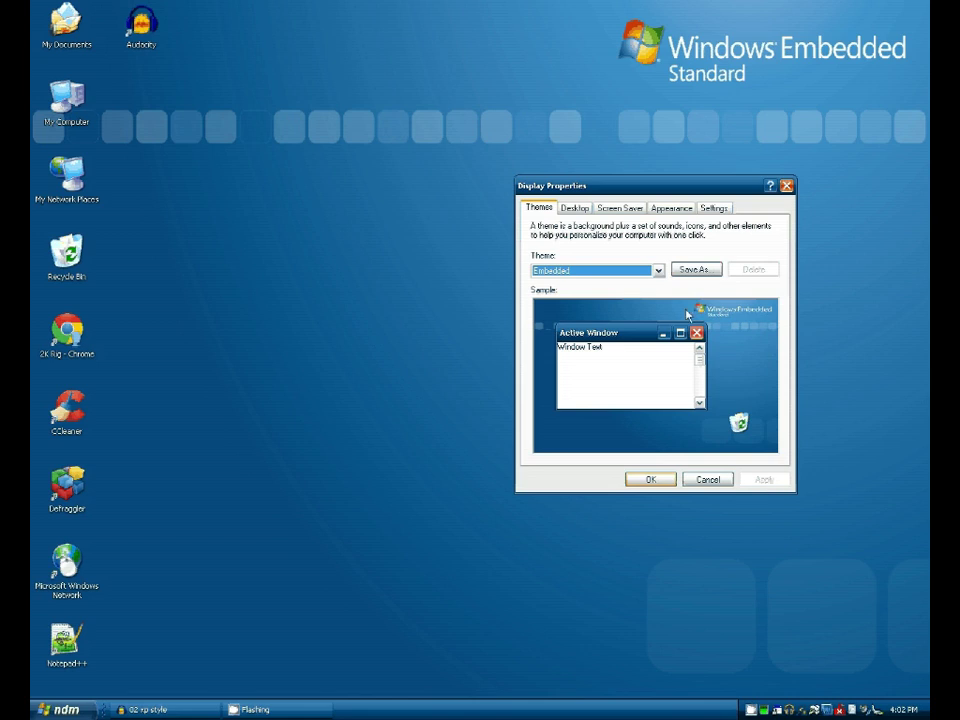
pyautogui.moveTo(654, 184); pyautogui.dragTo(719, 277)
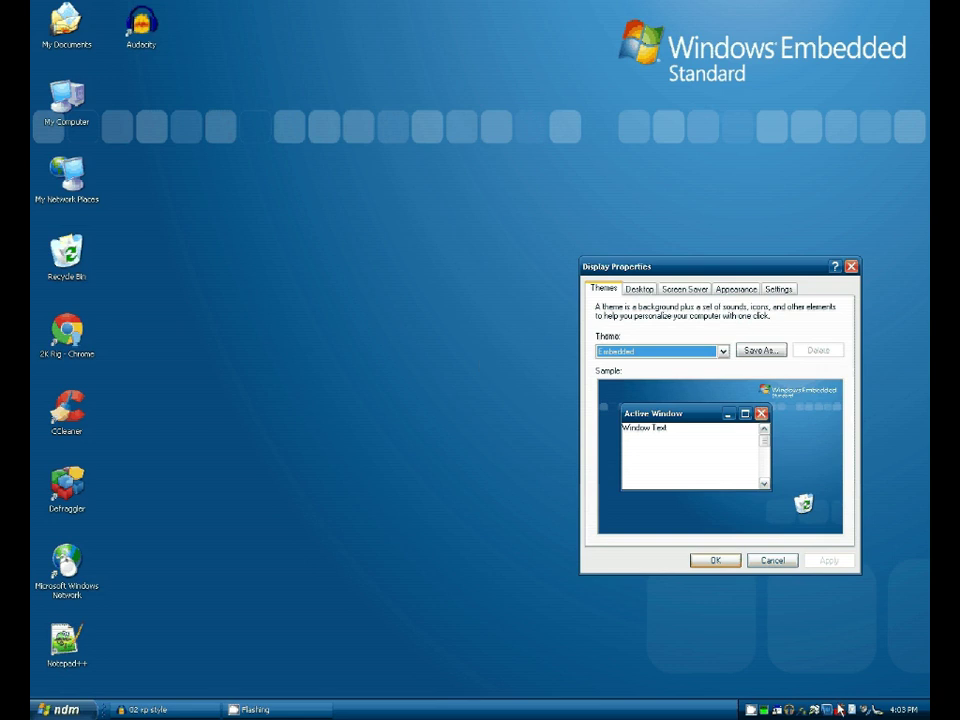
# - On the Desktop page, try applying the Windows XP and Vortec space backgrounds
pyautogui.click(85, 709)
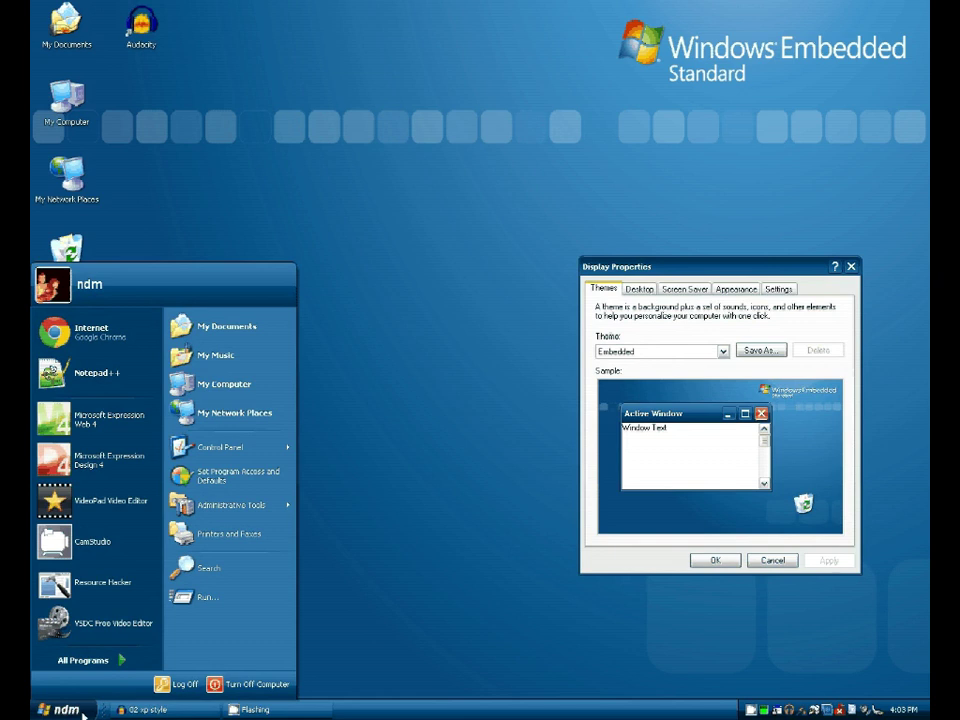
pyautogui.click(85, 709)
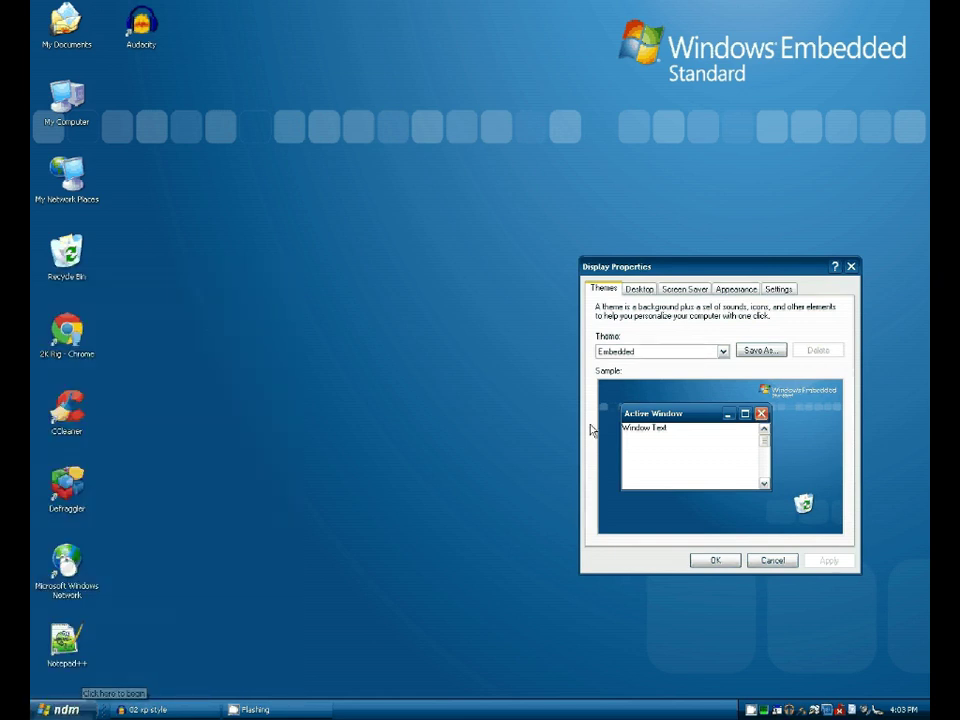
pyautogui.click(639, 288)
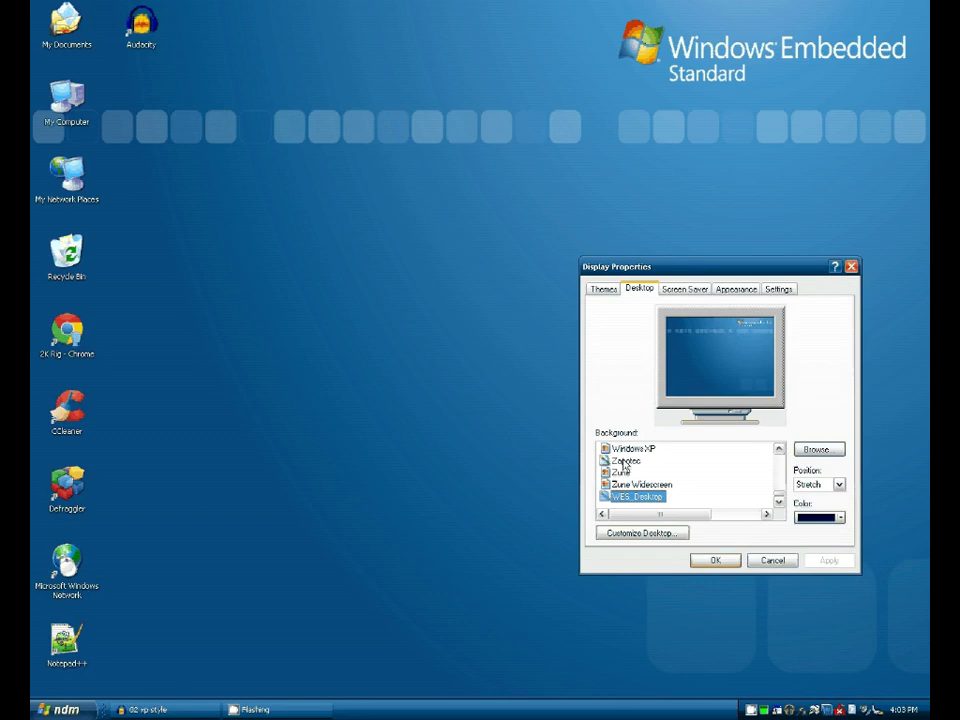
pyautogui.click(625, 461)
pyautogui.press('Up')
pyautogui.scroll(1, 628, 464)
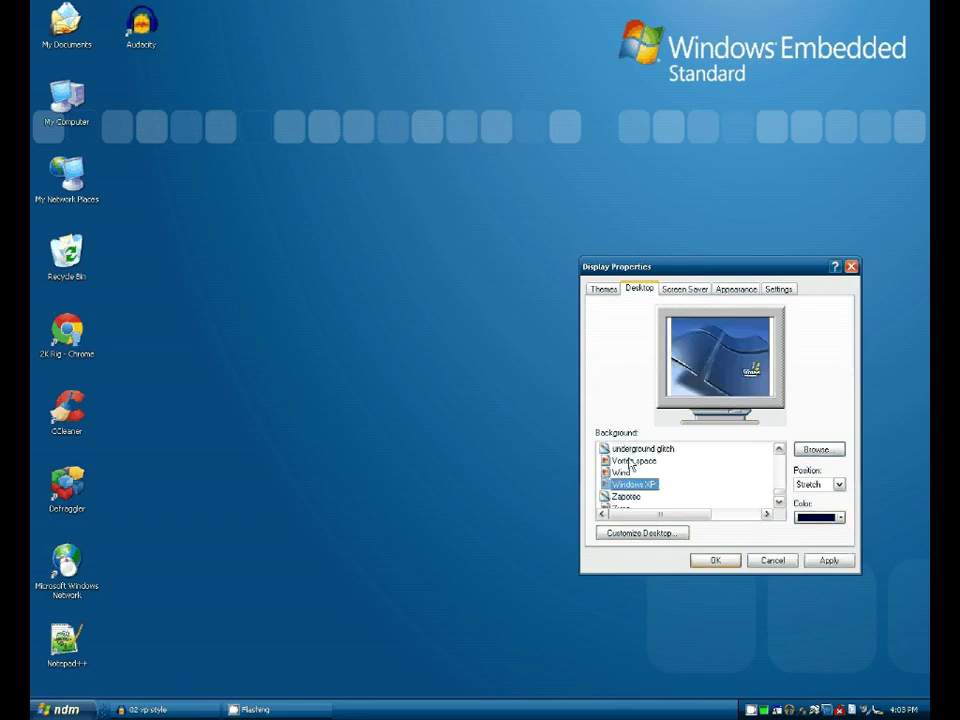
pyautogui.click(826, 563)
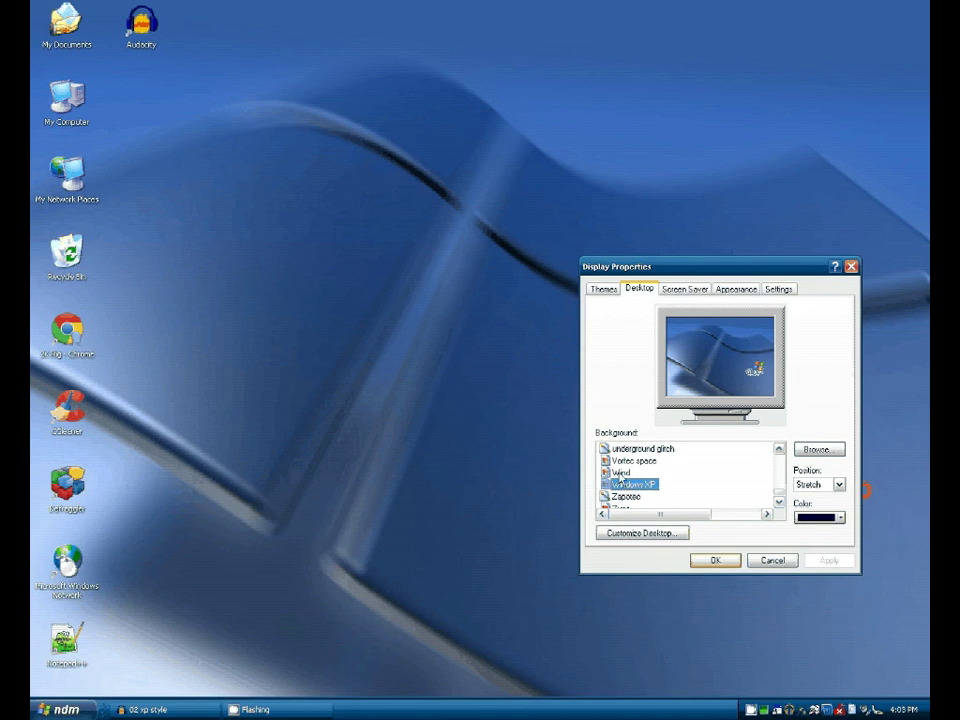
pyautogui.click(627, 462)
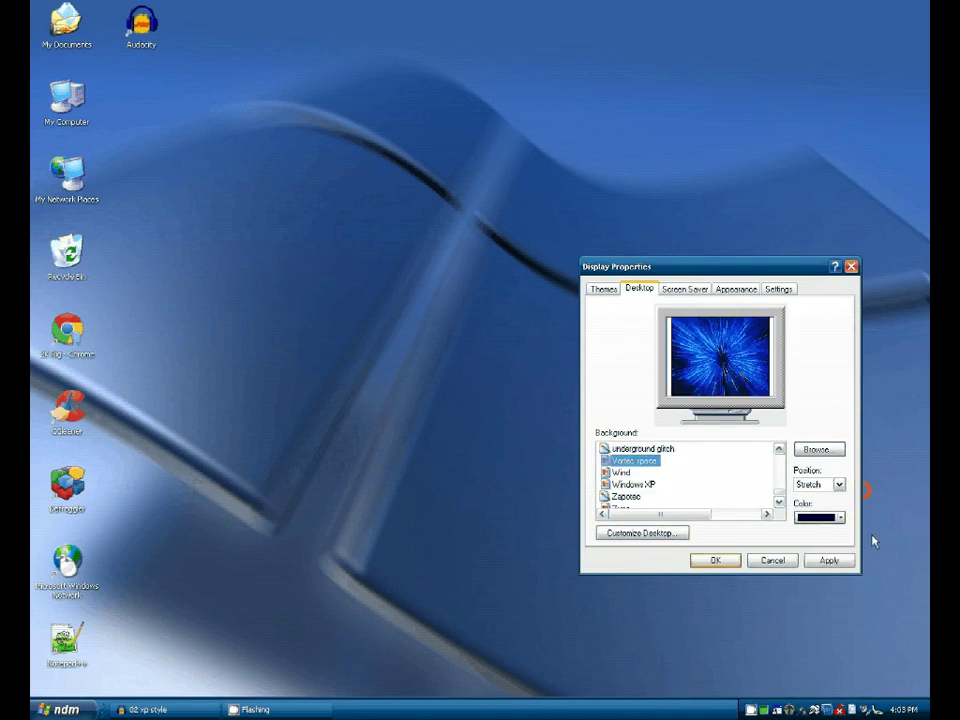
pyautogui.click(838, 561)
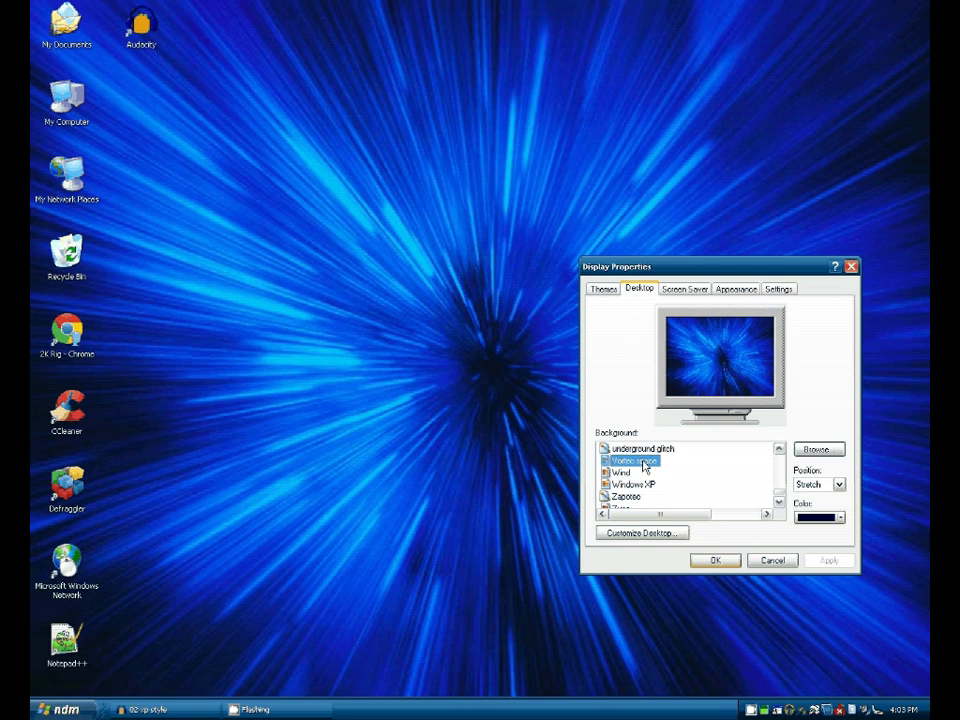
# - Preview Key Summit, Home and Edl99, then apply WES_Desktop as the background
pyautogui.scroll(1, 645, 466)
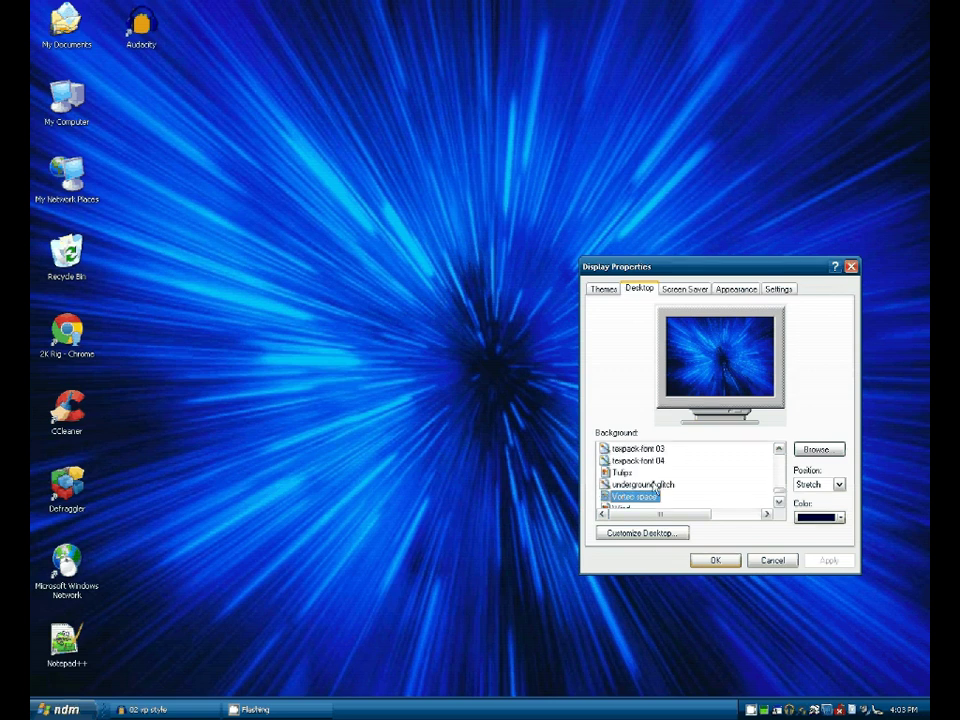
pyautogui.scroll(1, 650, 484)
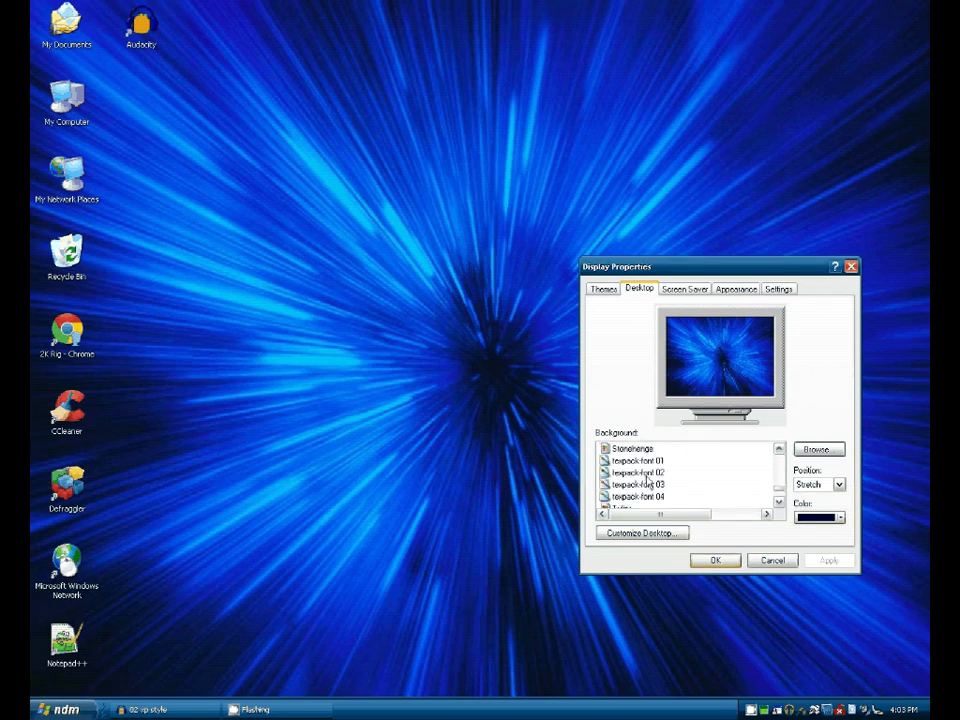
pyautogui.scroll(1, 660, 484)
pyautogui.scroll(4, 665, 484)
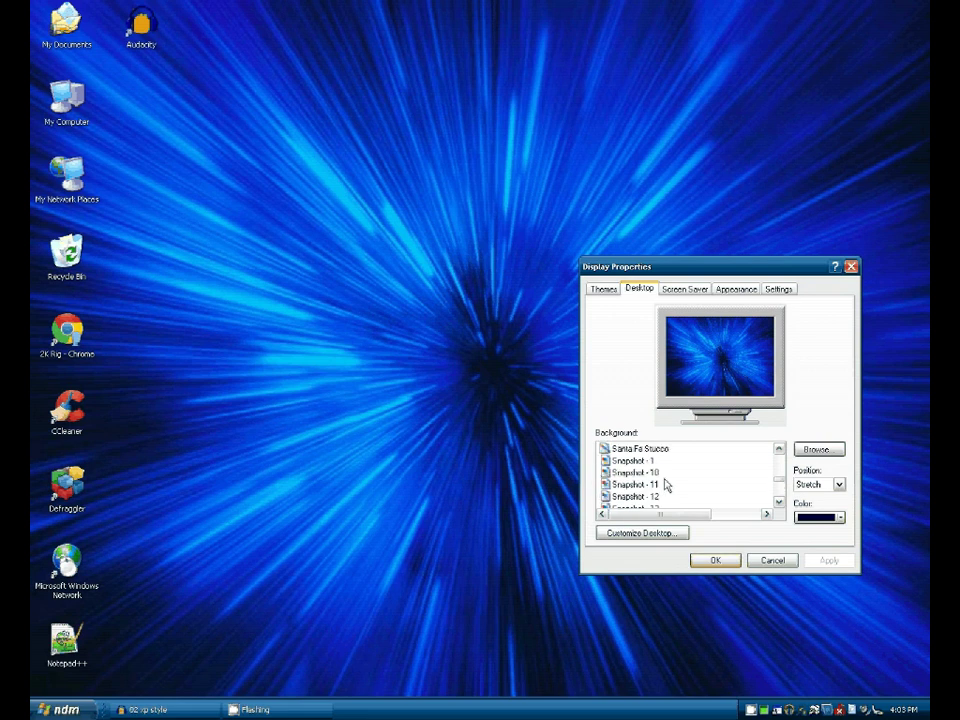
pyautogui.scroll(2, 662, 490)
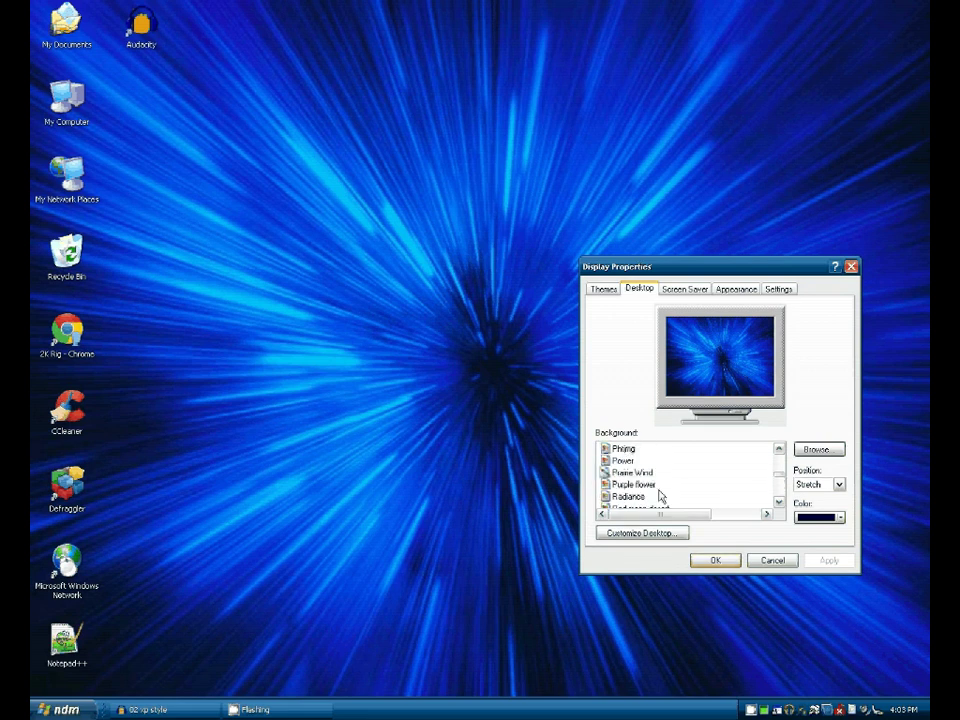
pyautogui.scroll(1, 655, 490)
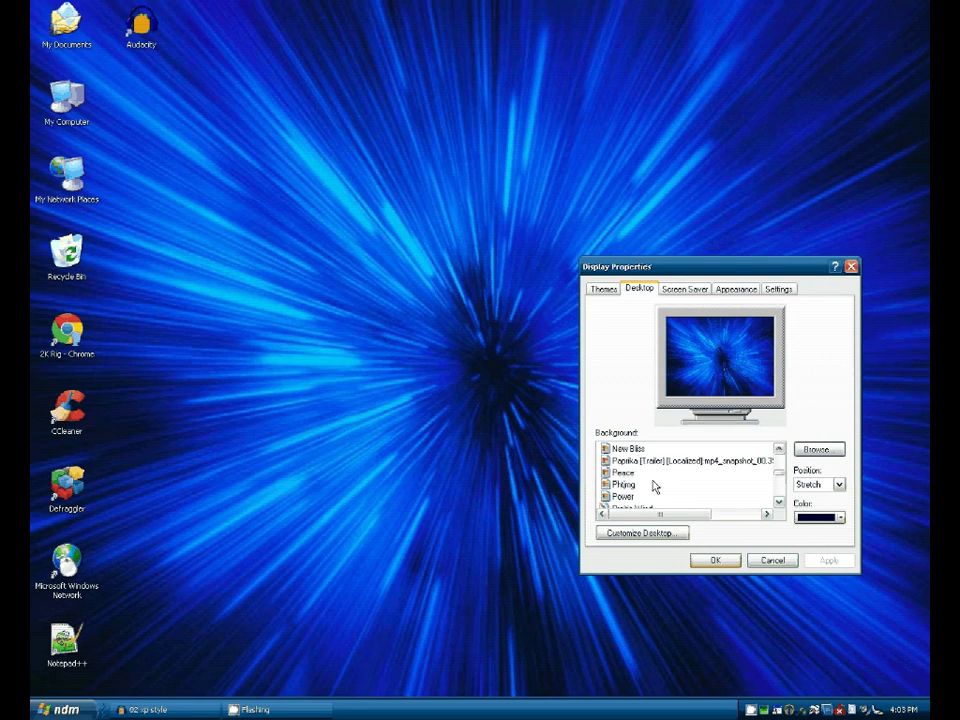
pyautogui.scroll(2, 655, 487)
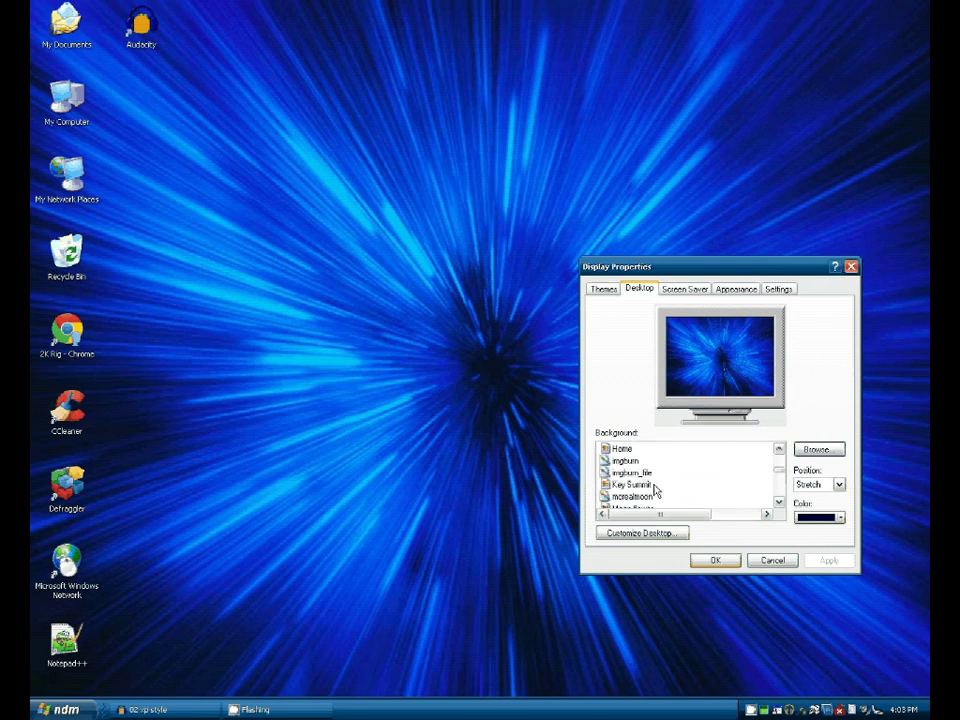
pyautogui.click(652, 487)
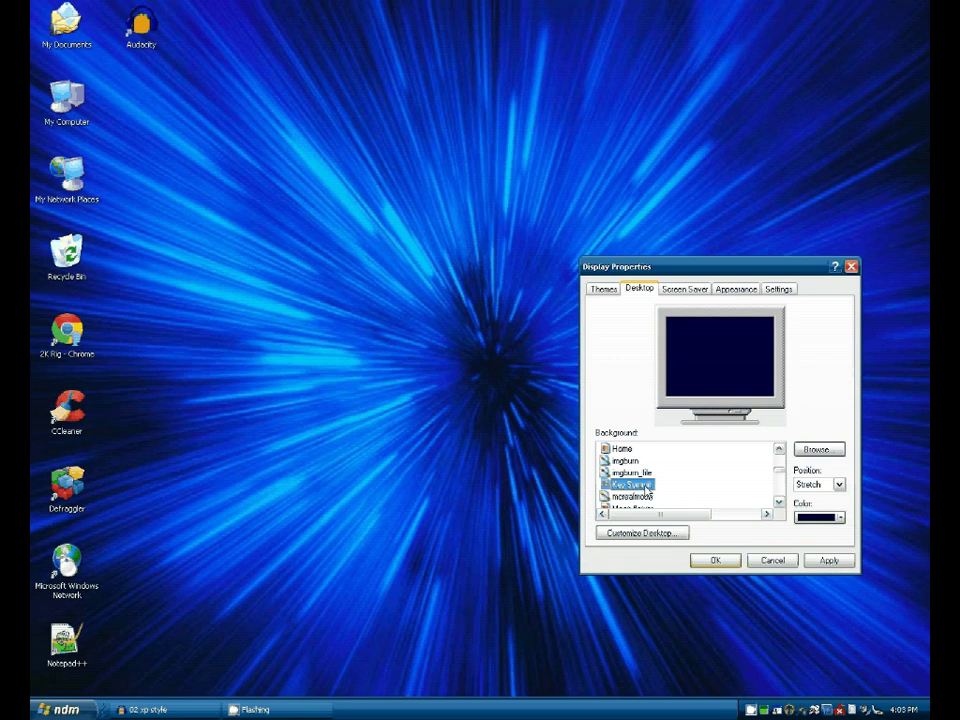
pyautogui.scroll(1, 650, 487)
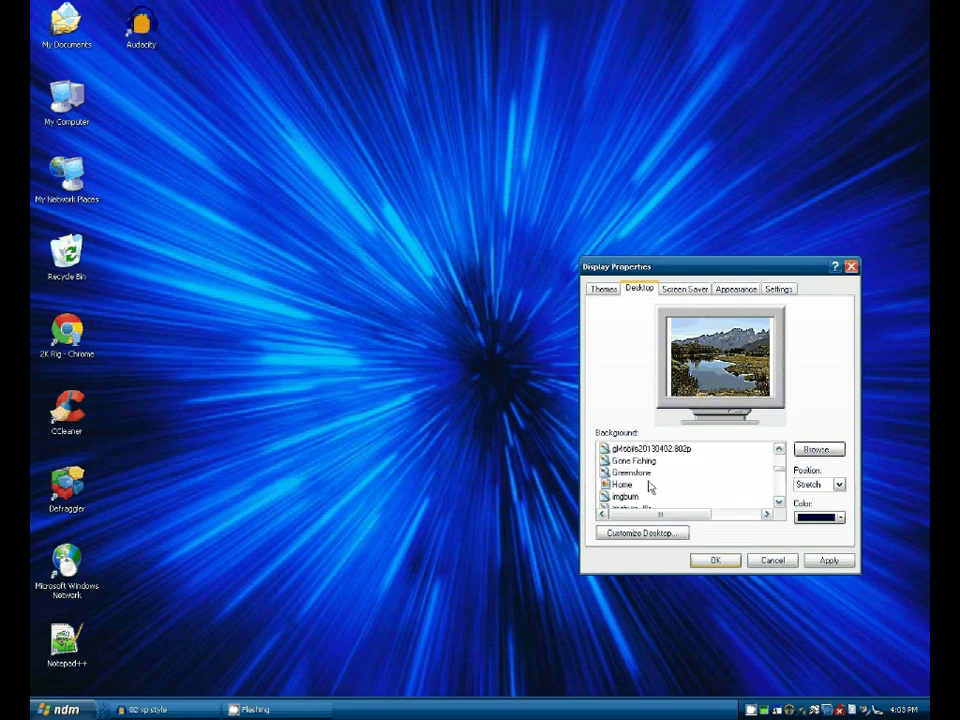
pyautogui.click(640, 486)
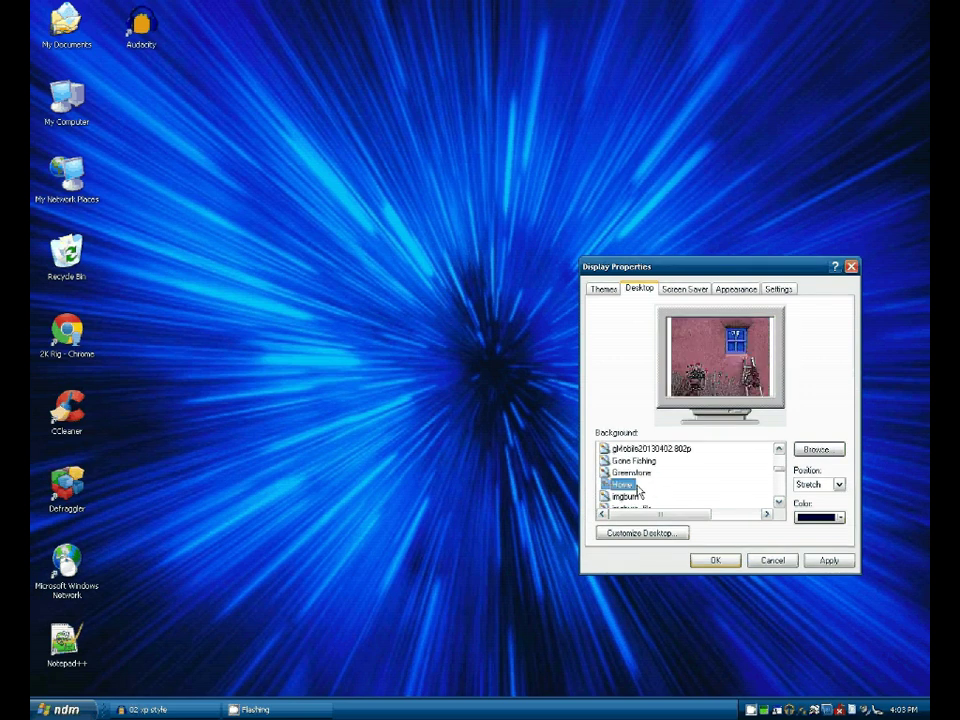
pyautogui.scroll(2, 636, 487)
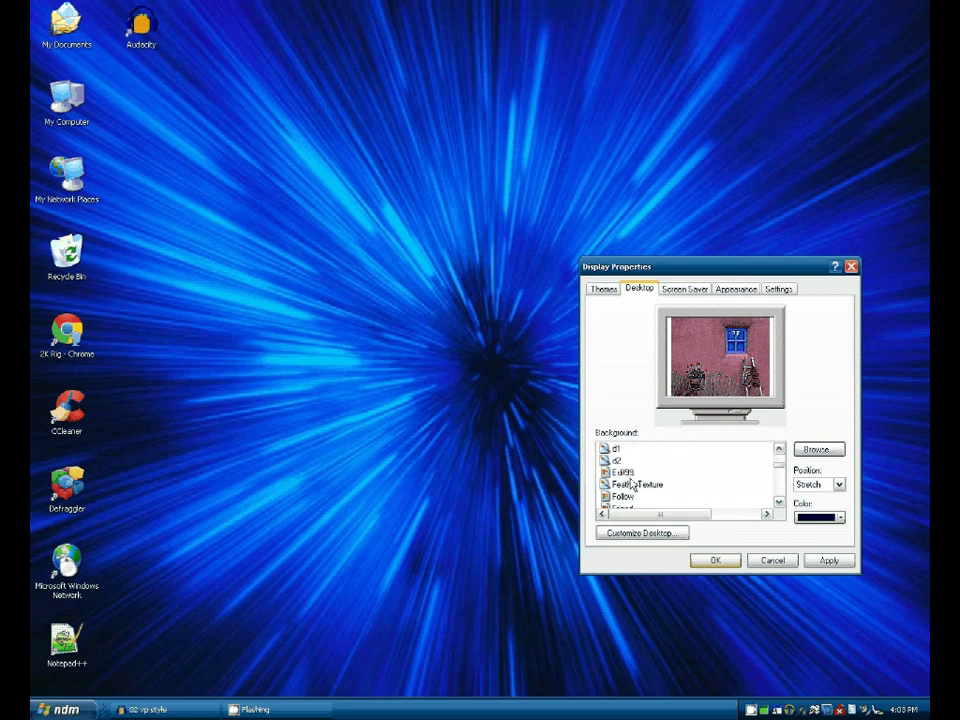
pyautogui.click(632, 474)
pyautogui.scroll(-10, 678, 483)
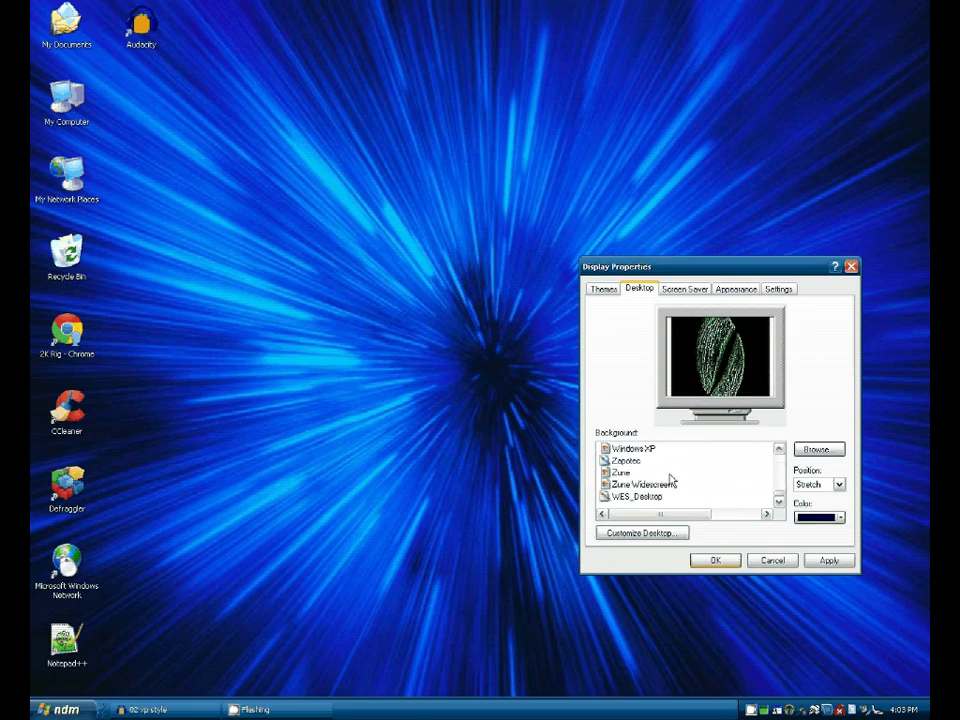
pyautogui.click(645, 496)
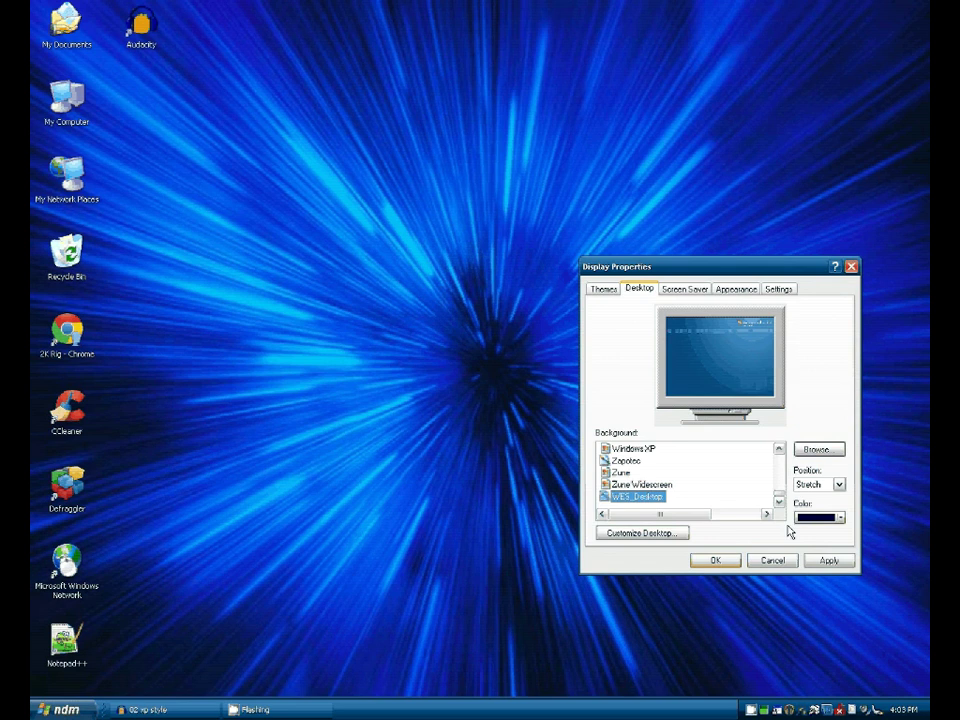
pyautogui.click(820, 560)
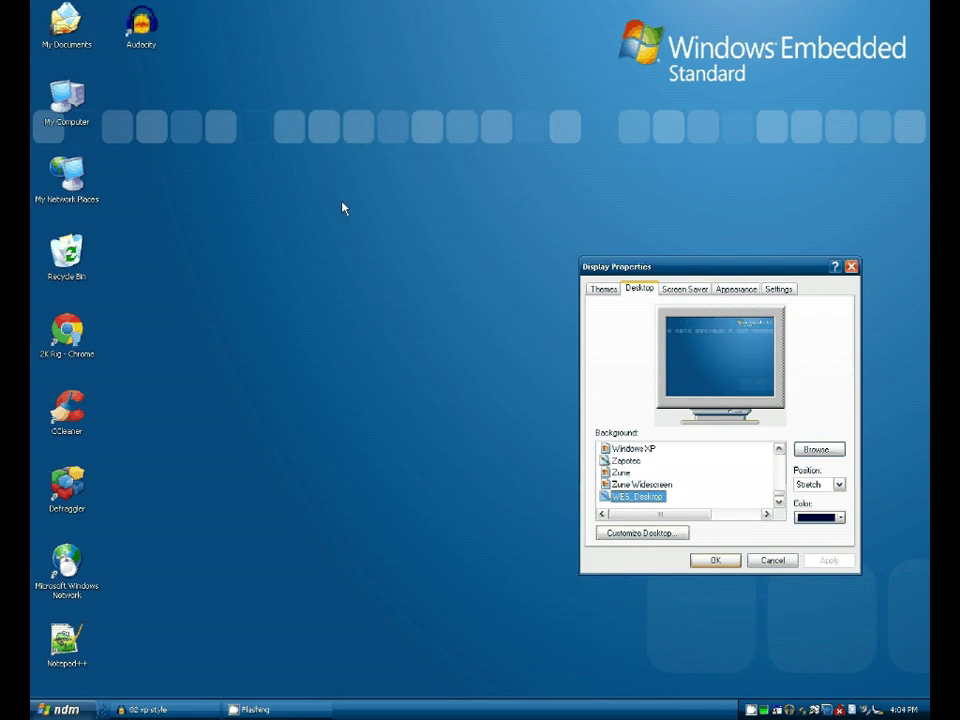
# - Choose the Royal Noir theme on the Themes page and apply it
pyautogui.click(605, 289)
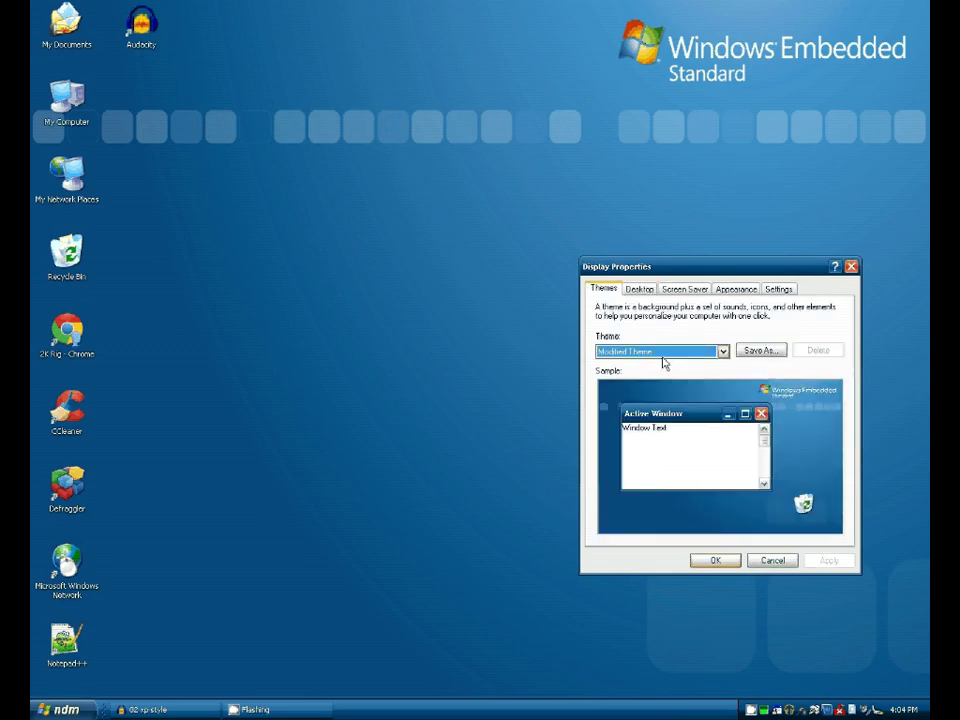
pyautogui.click(663, 352)
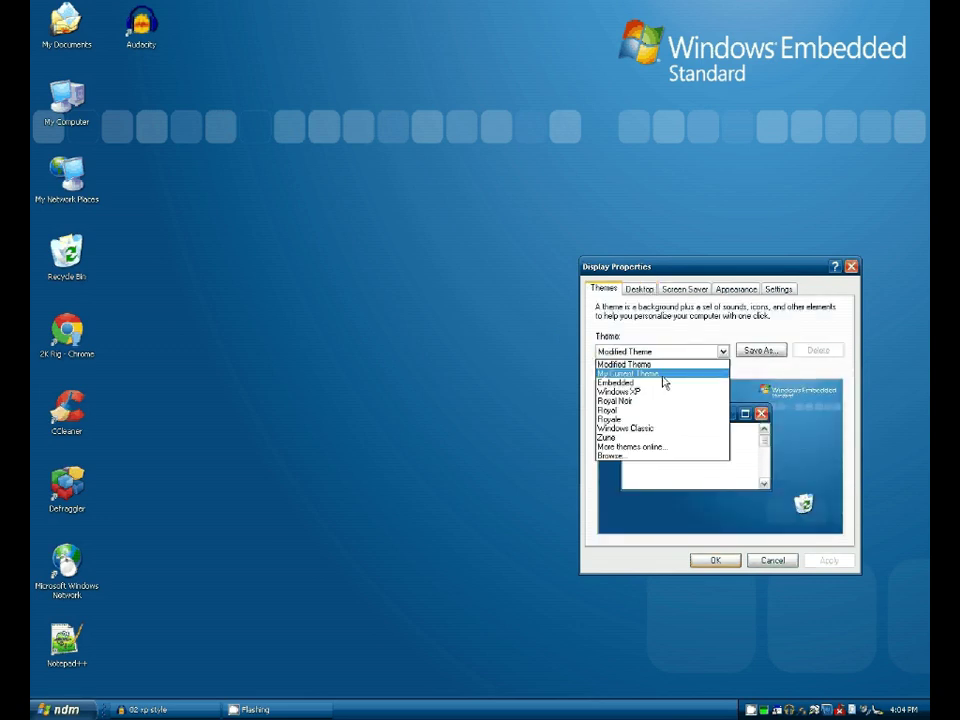
pyautogui.click(663, 402)
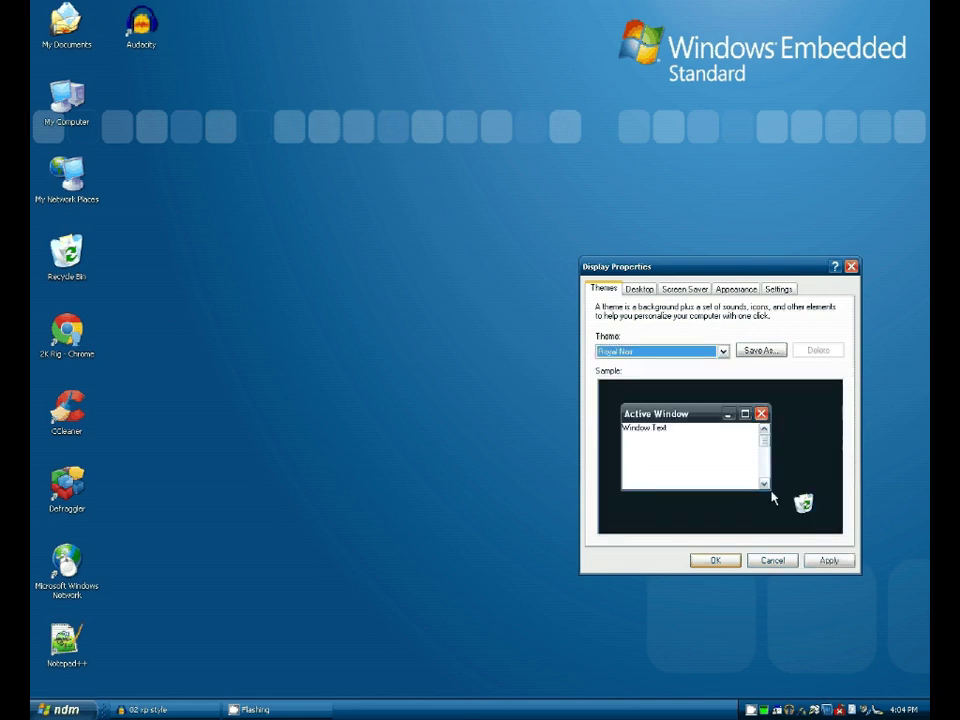
pyautogui.click(832, 561)
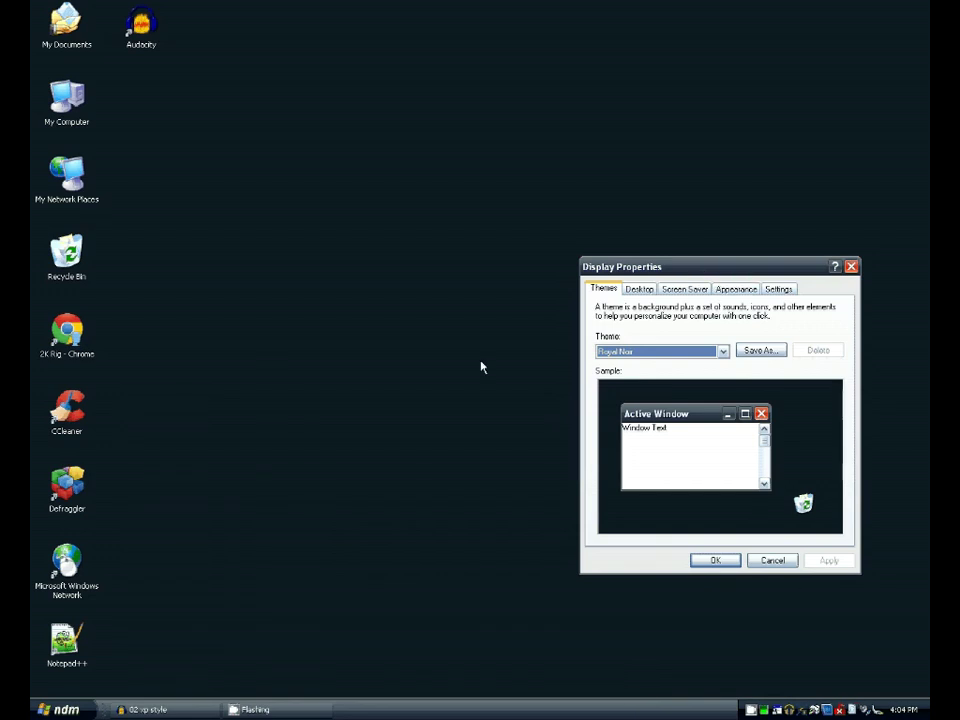
pyautogui.click(87, 715)
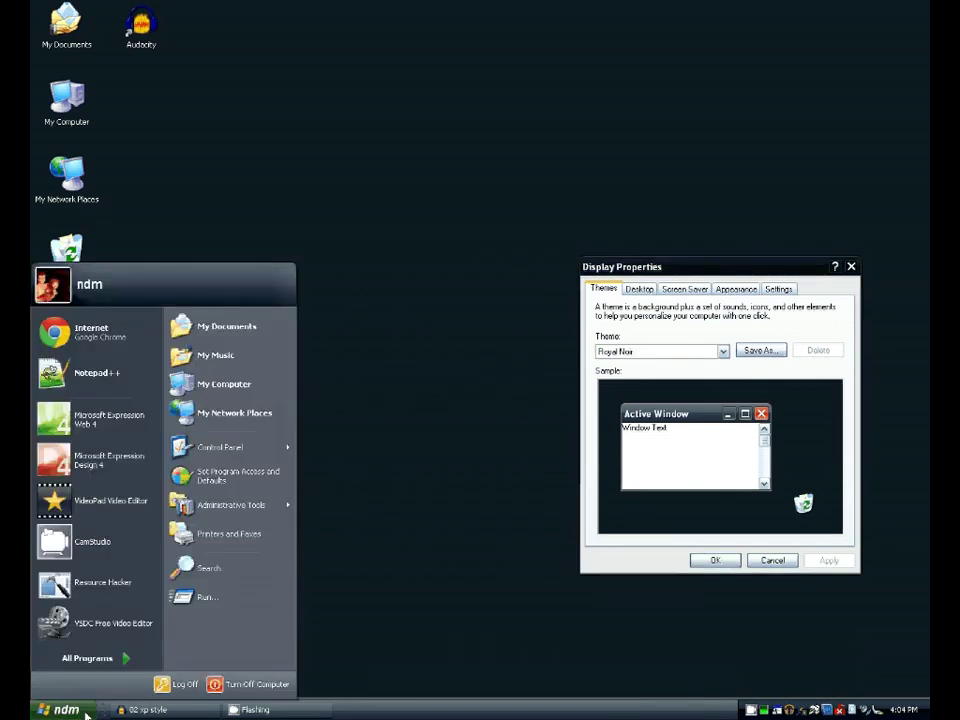
pyautogui.click(87, 715)
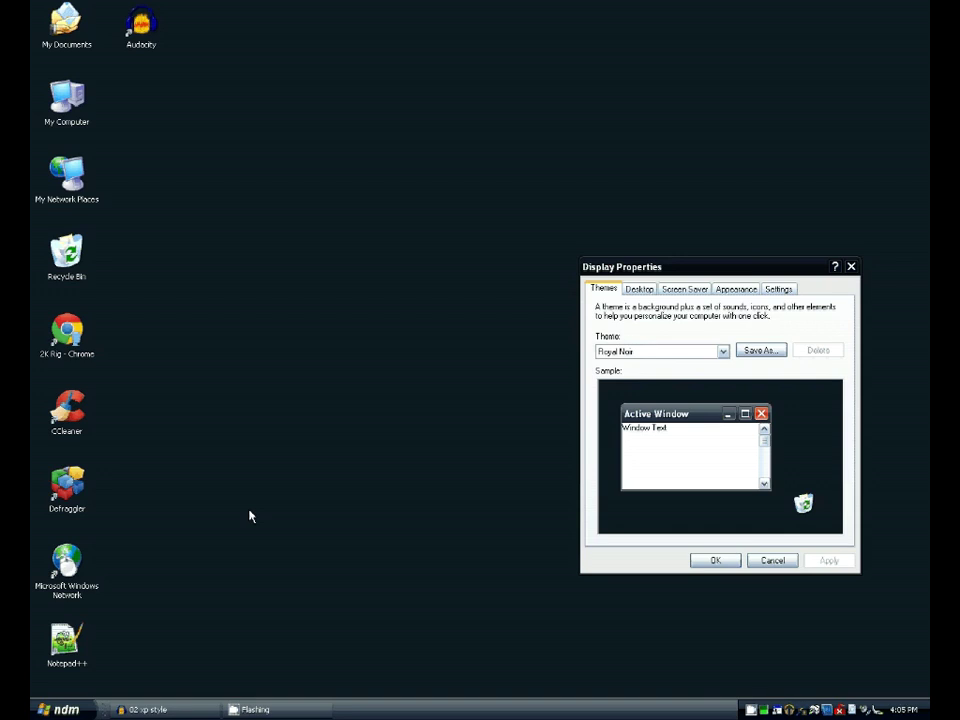
# - Preview the Royal and Royale themes, settling on Royal with the list reopened
pyautogui.click(637, 354)
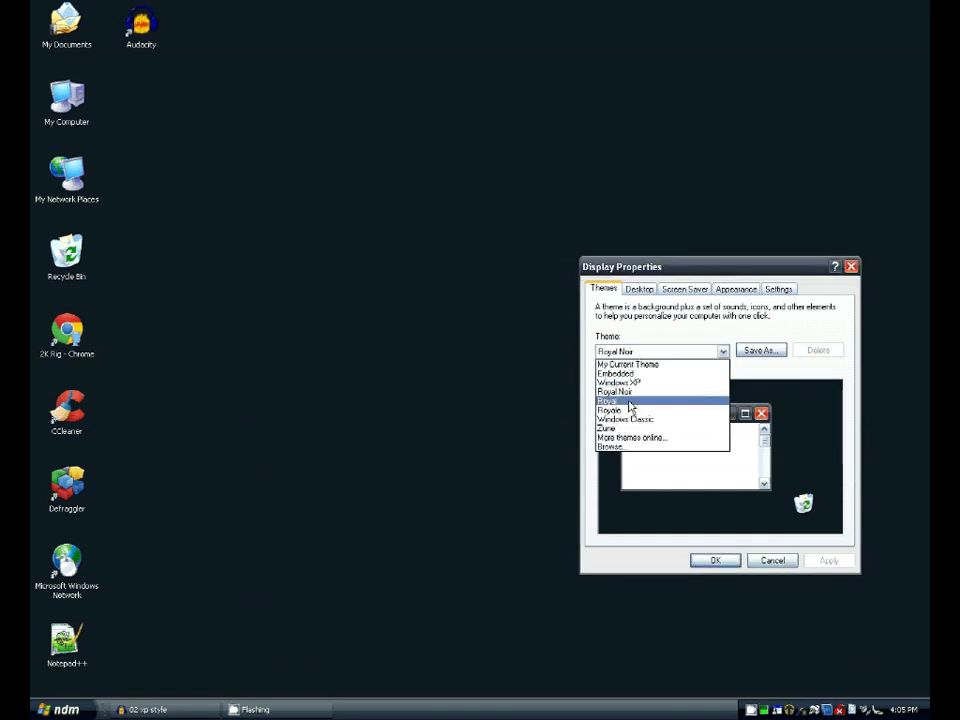
pyautogui.click(627, 400)
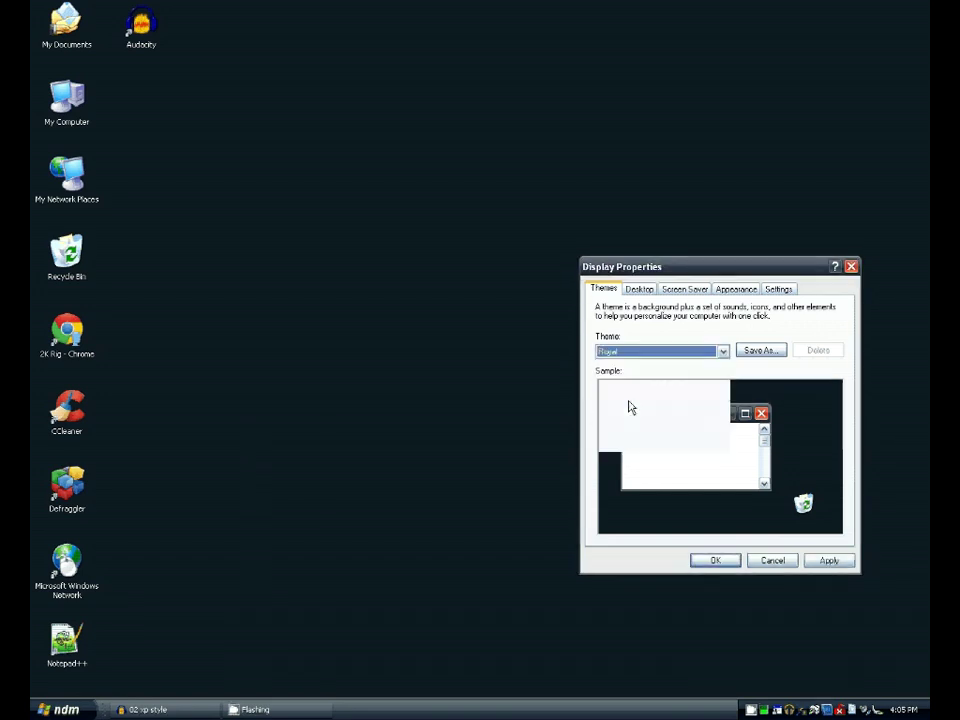
pyautogui.click(677, 355)
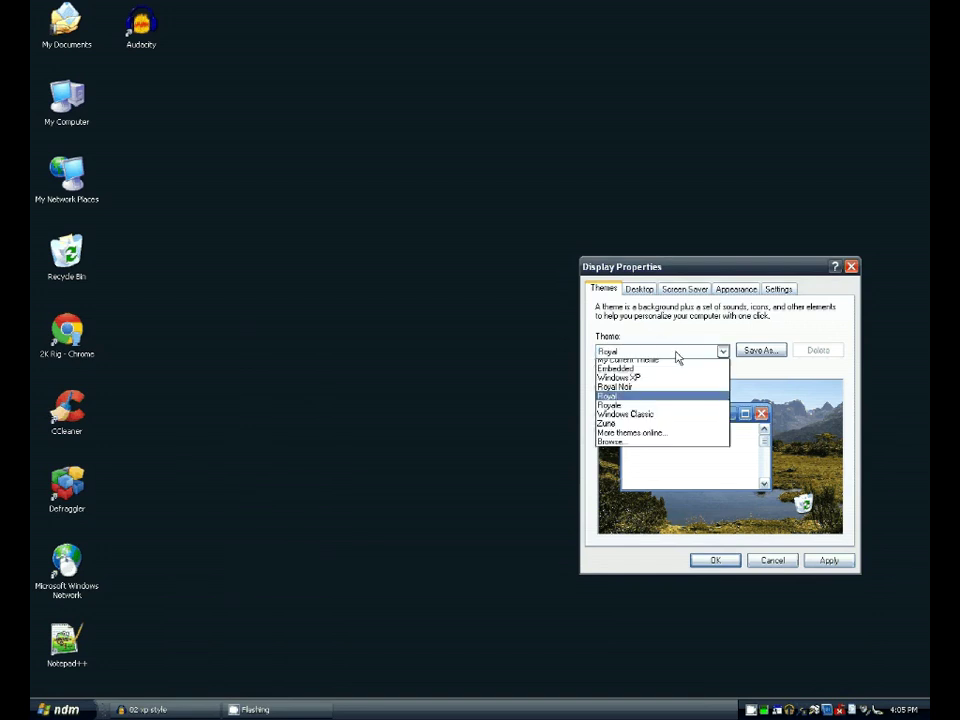
pyautogui.click(654, 410)
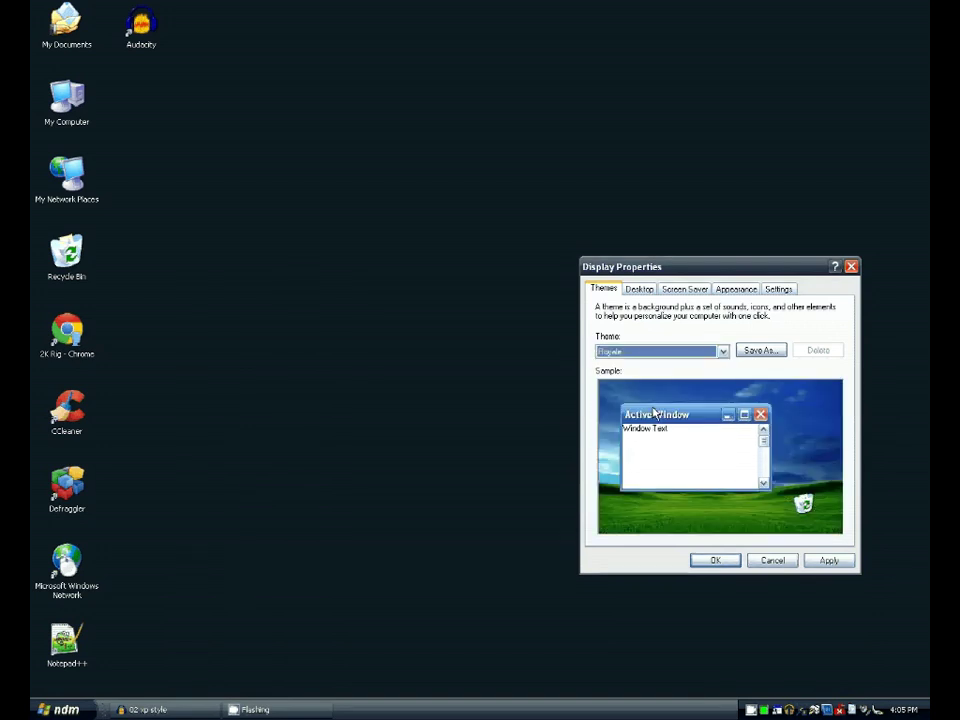
pyautogui.click(640, 352)
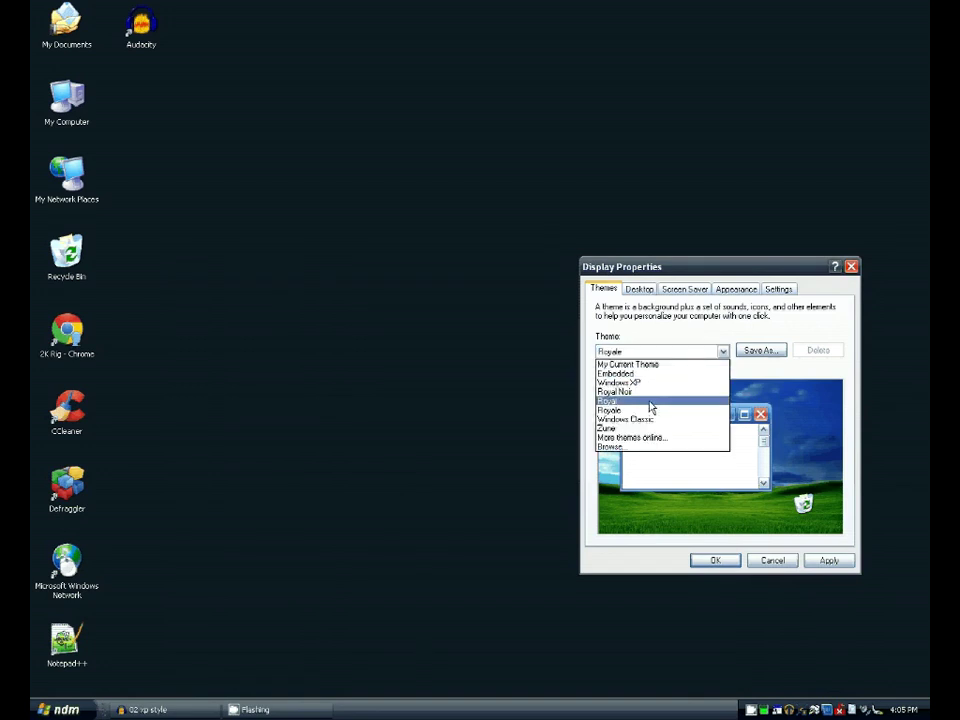
pyautogui.click(650, 404)
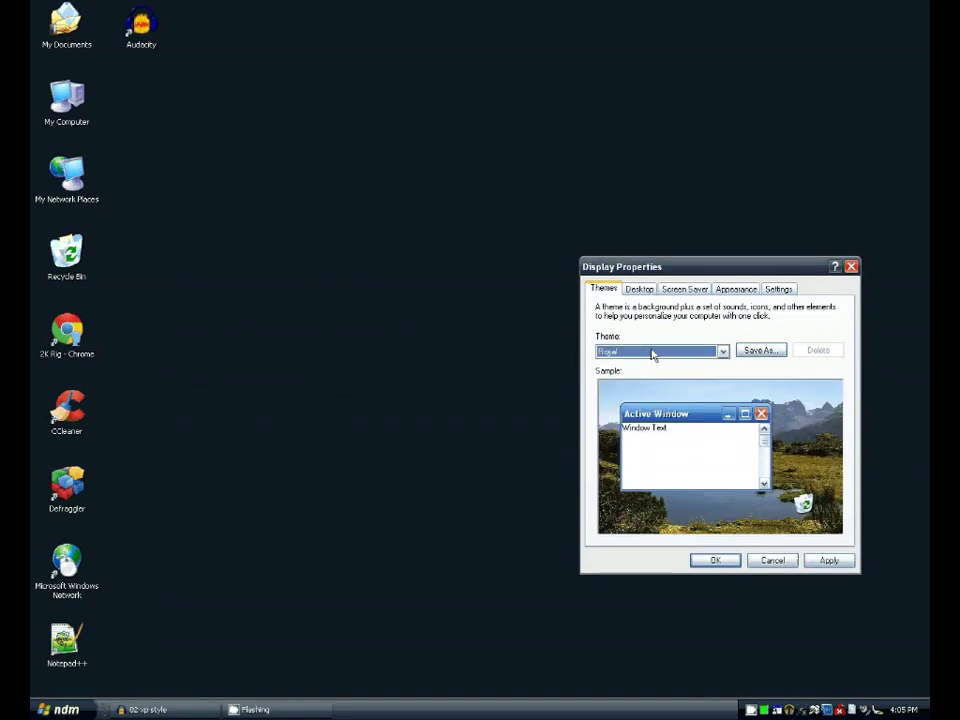
pyautogui.click(652, 353)
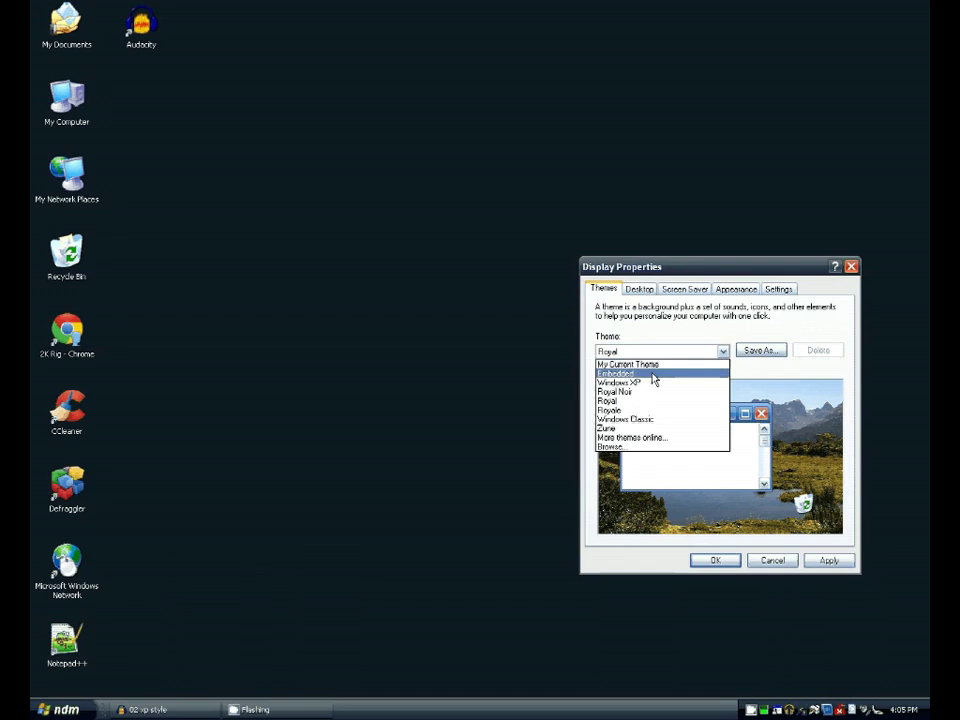
# - Apply the Zune theme, then replace its background with the Wind dune image
pyautogui.click(649, 429)
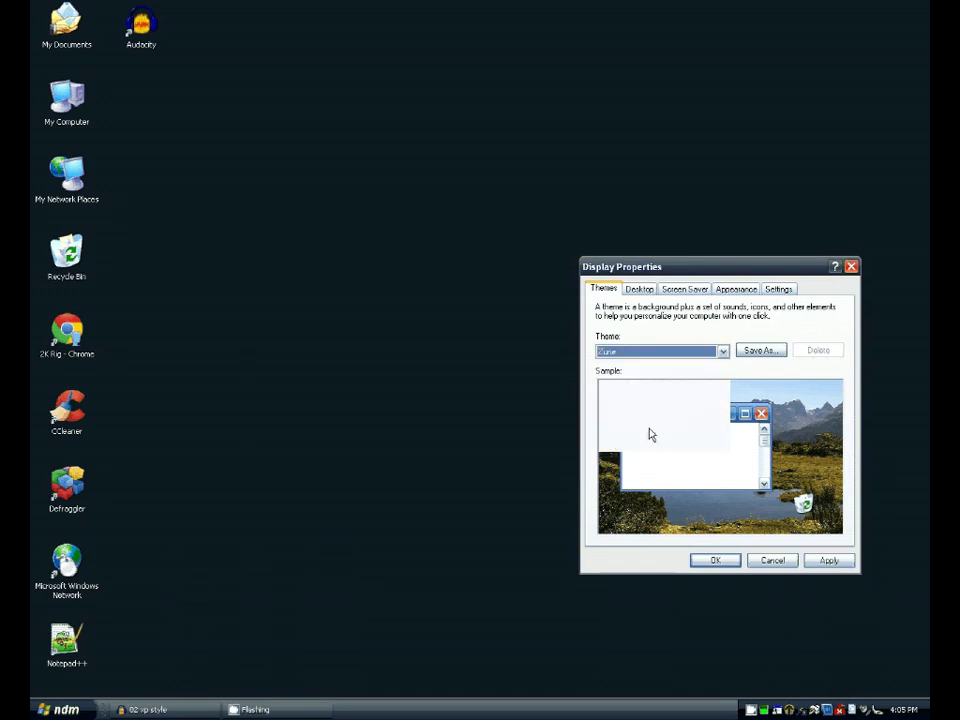
pyautogui.click(829, 560)
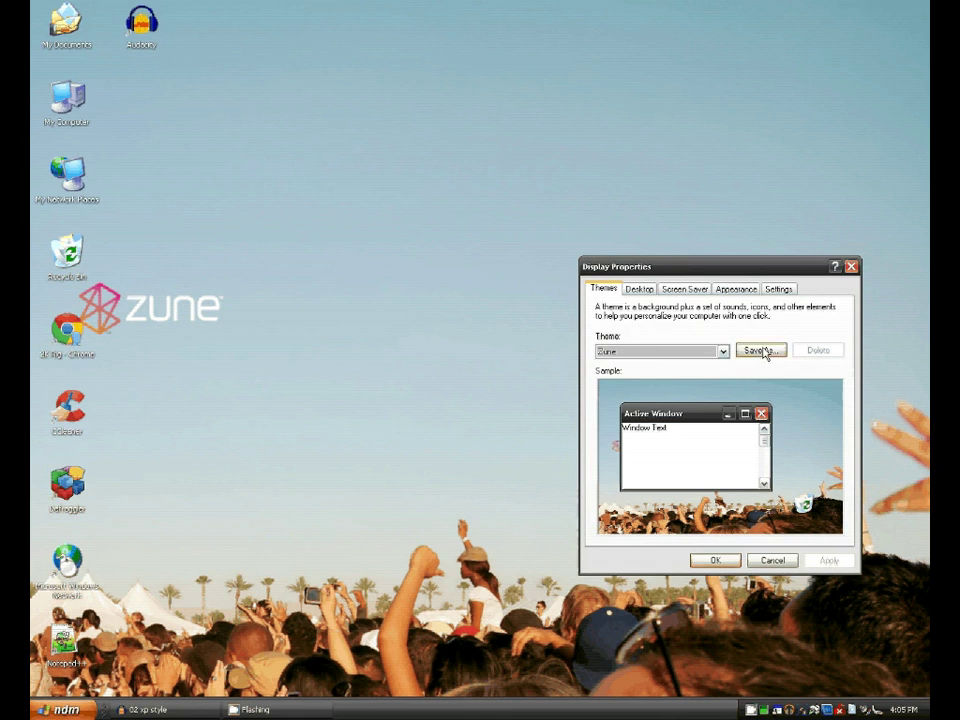
pyautogui.click(639, 288)
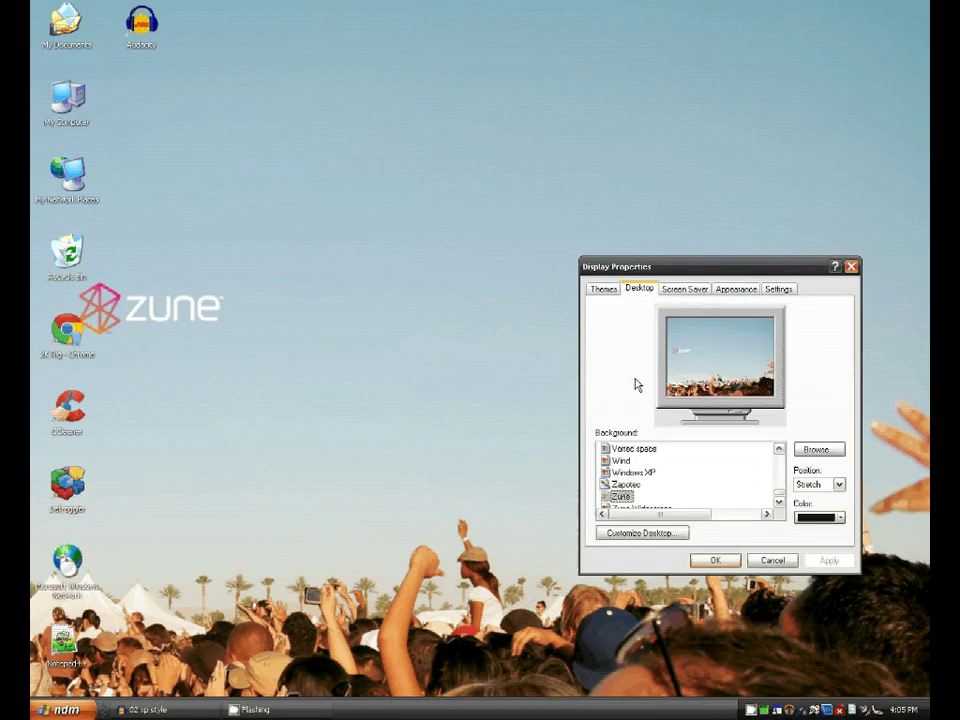
pyautogui.click(619, 461)
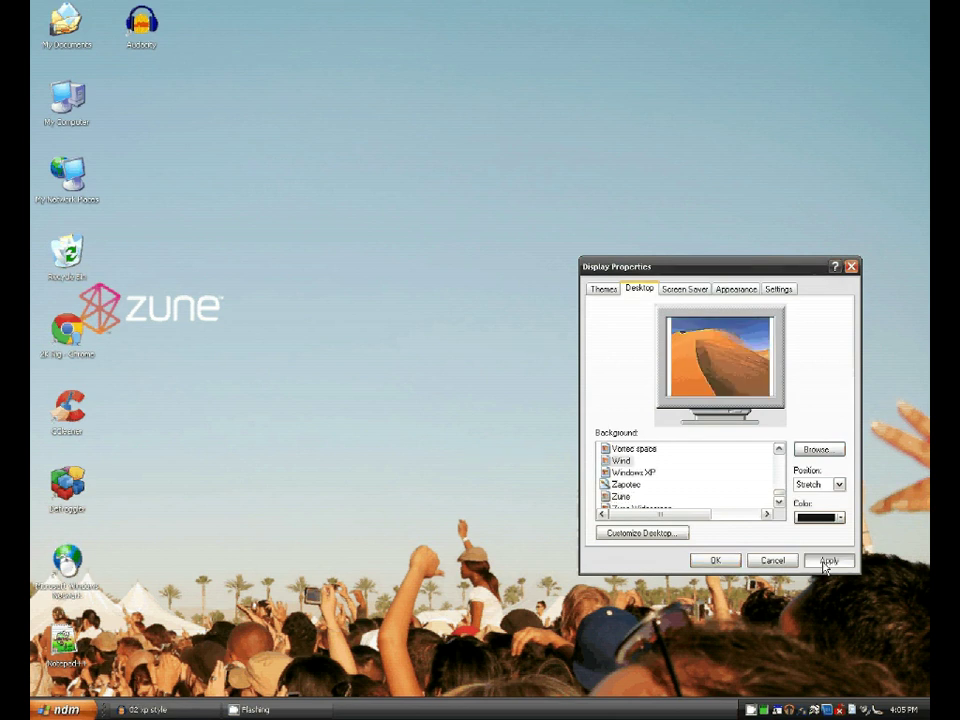
pyautogui.click(827, 562)
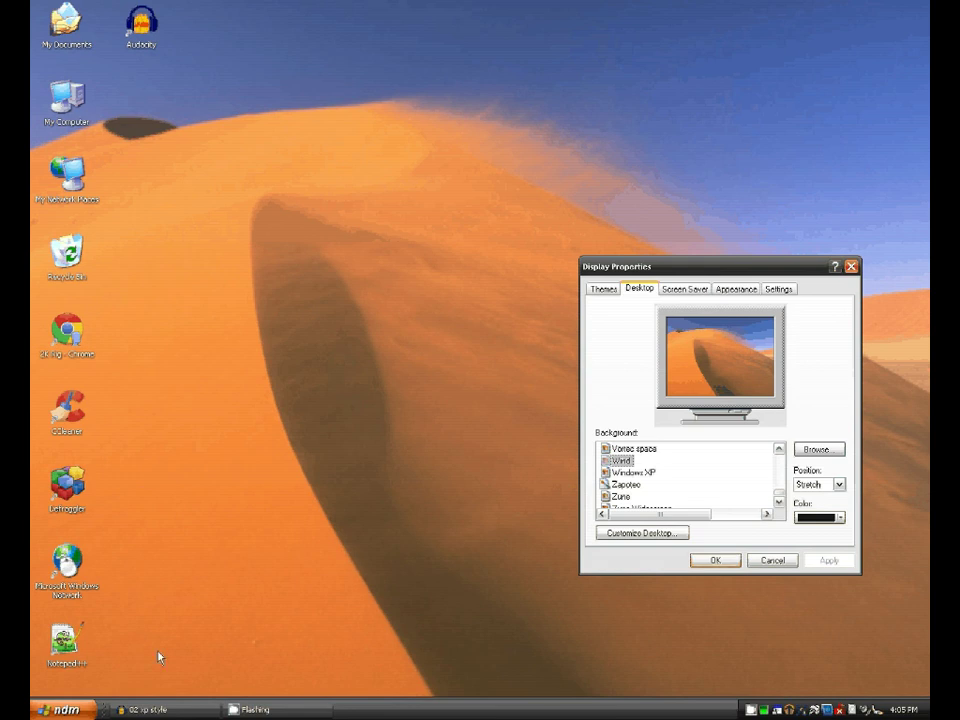
# - Open and close My Documents, then close My Computer opened with Win+E
pyautogui.click(91, 715)
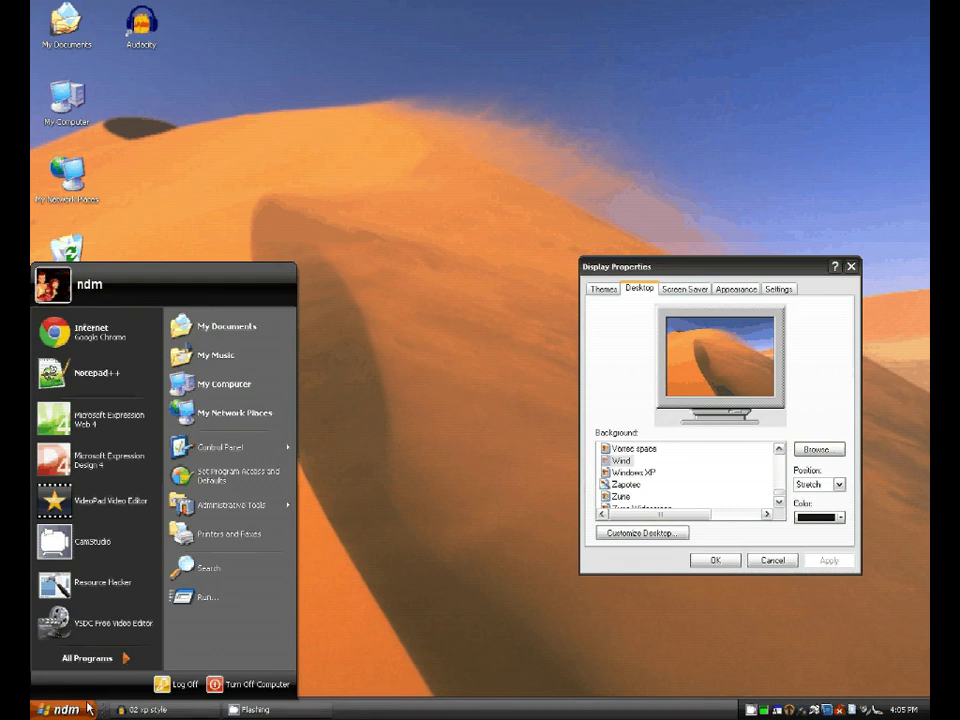
pyautogui.click(227, 326)
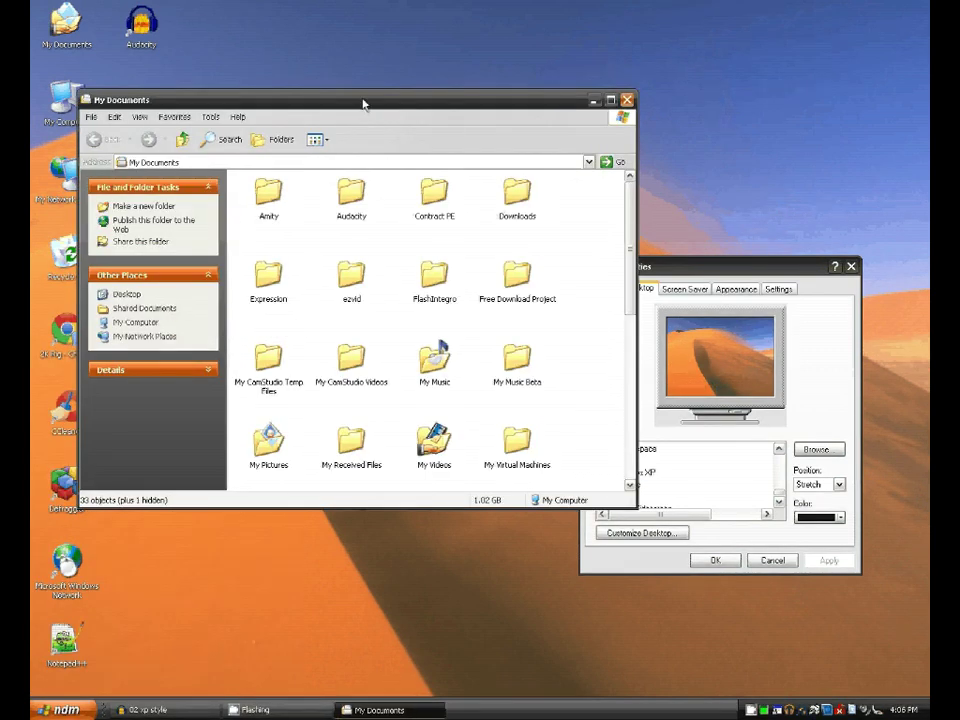
pyautogui.moveTo(363, 103); pyautogui.dragTo(559, 172)
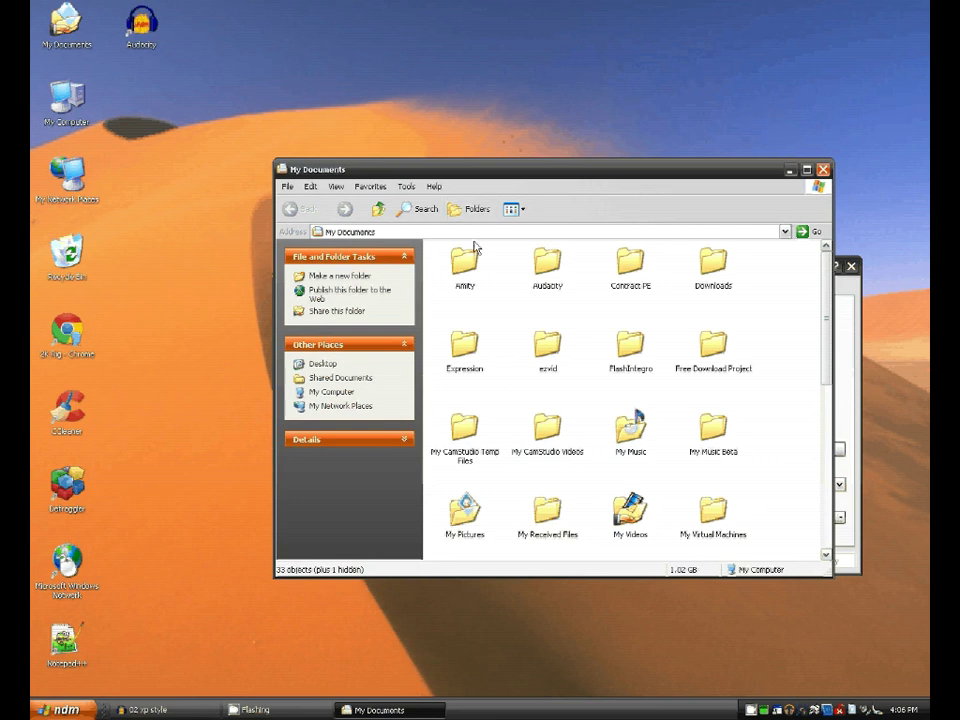
pyautogui.click(825, 174)
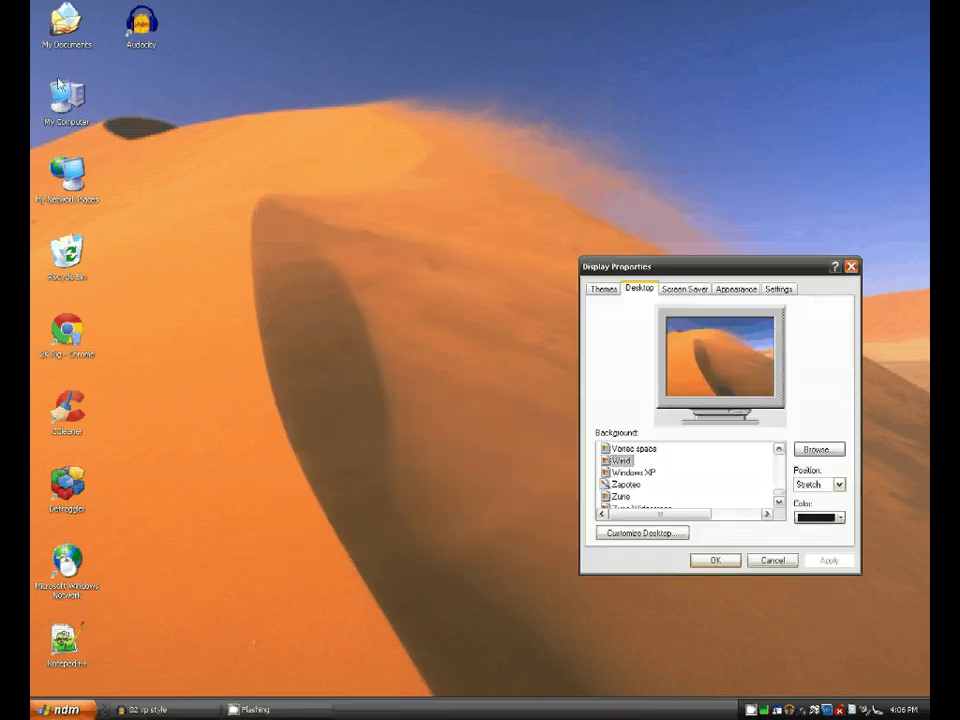
pyautogui.press('super+e')
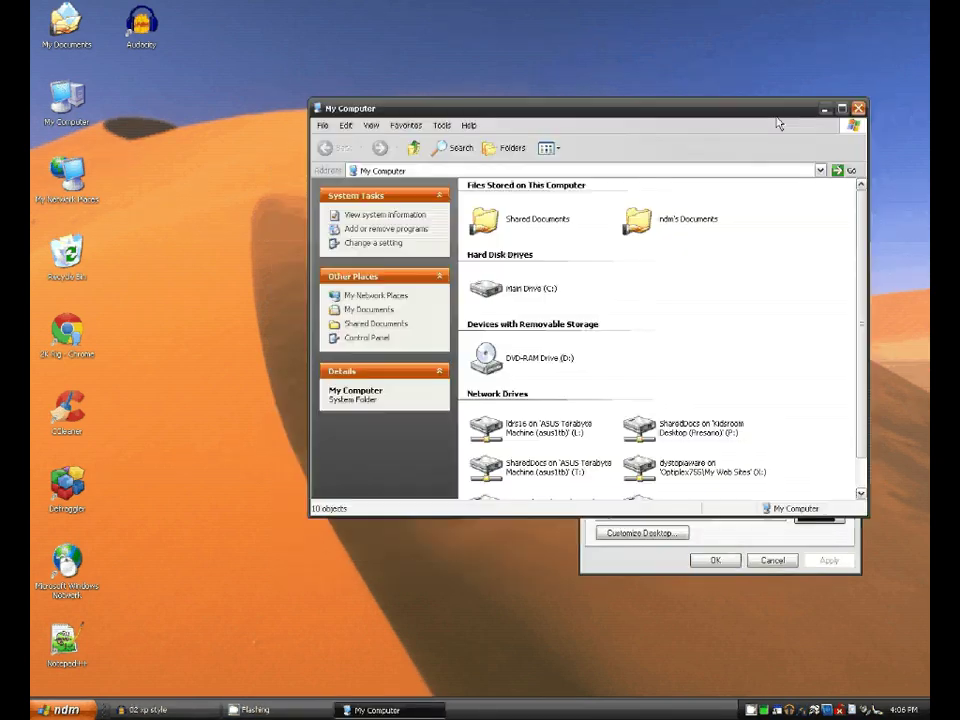
pyautogui.click(858, 108)
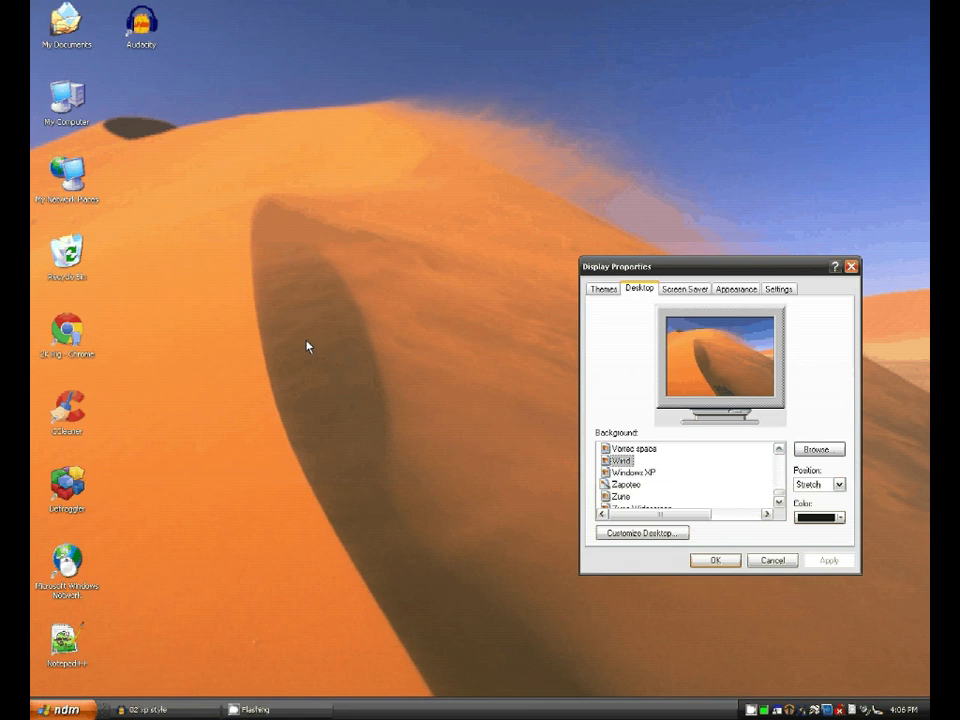
# - Launch Google Chrome from its desktop shortcut and drag its window into place
pyautogui.click(72, 338)
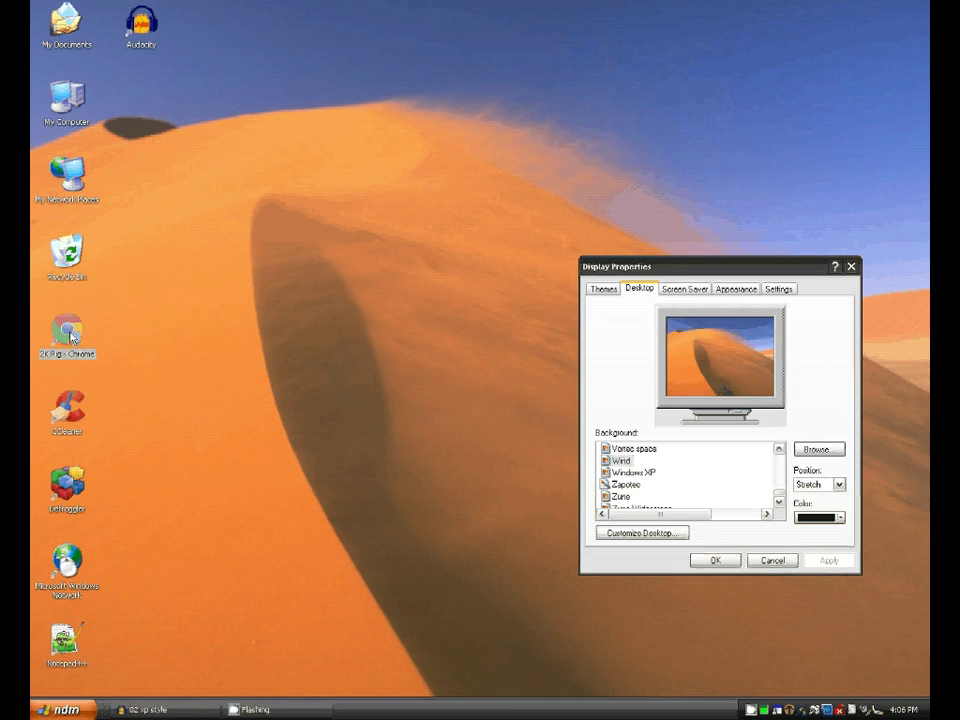
pyautogui.doubleClick(72, 338)
pyautogui.moveTo(436, 182); pyautogui.dragTo(487, 333)
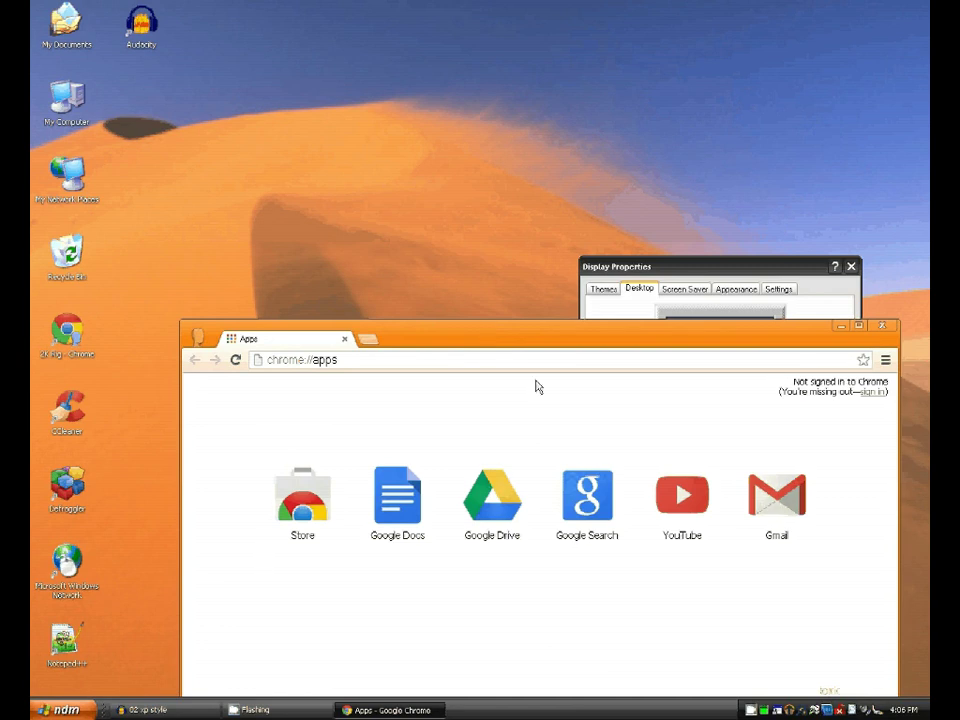
pyautogui.moveTo(700, 334); pyautogui.dragTo(602, 193)
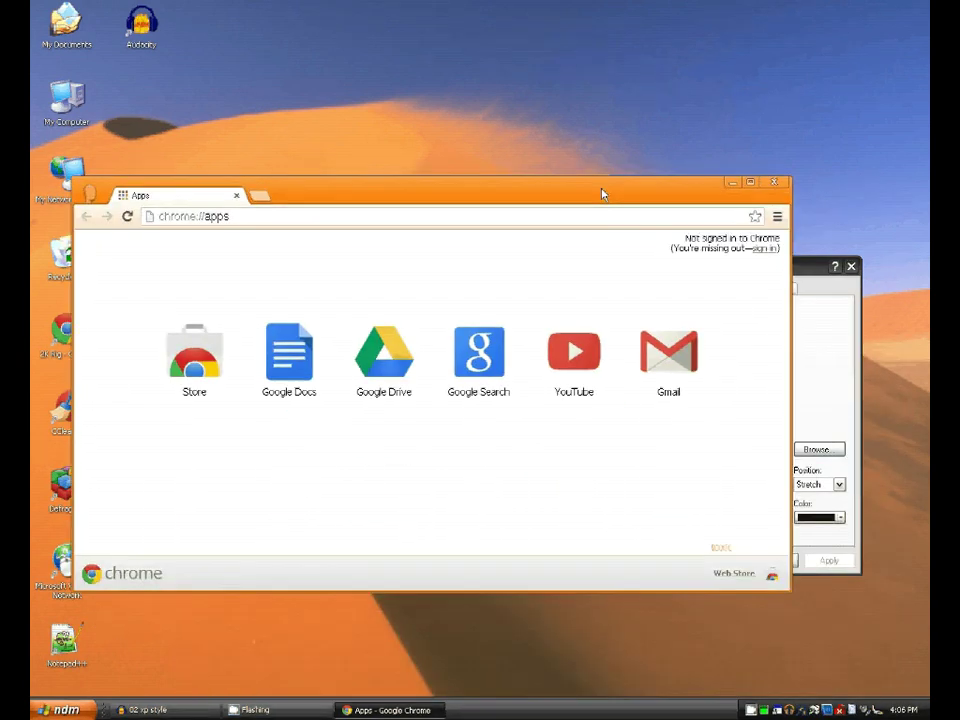
# - Close the Display Properties window and nudge the Chrome window up and right
pyautogui.click(825, 268)
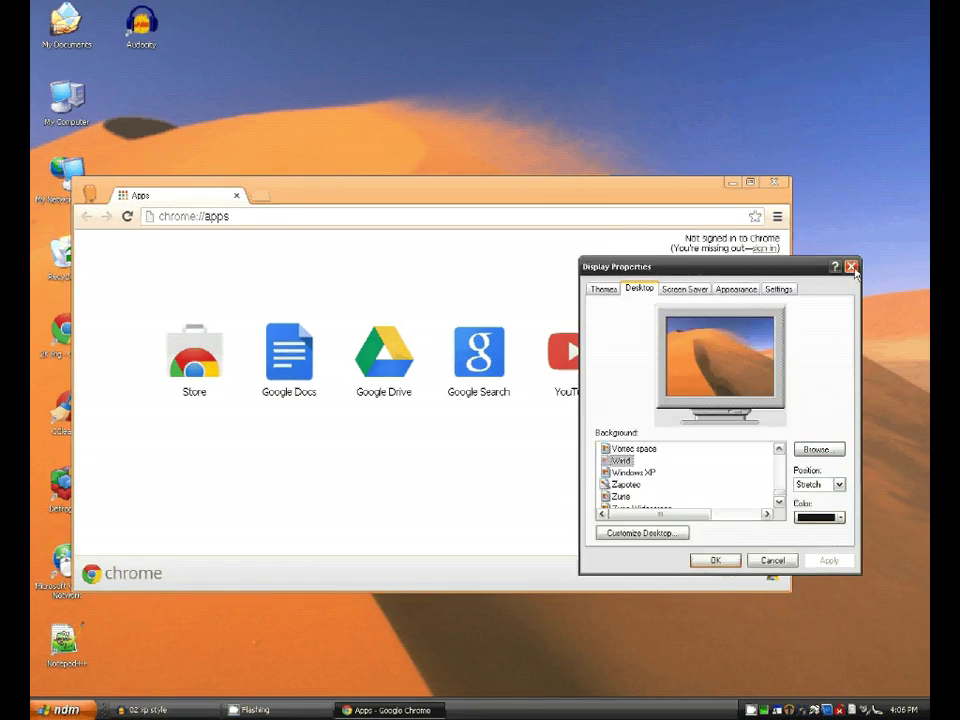
pyautogui.click(851, 267)
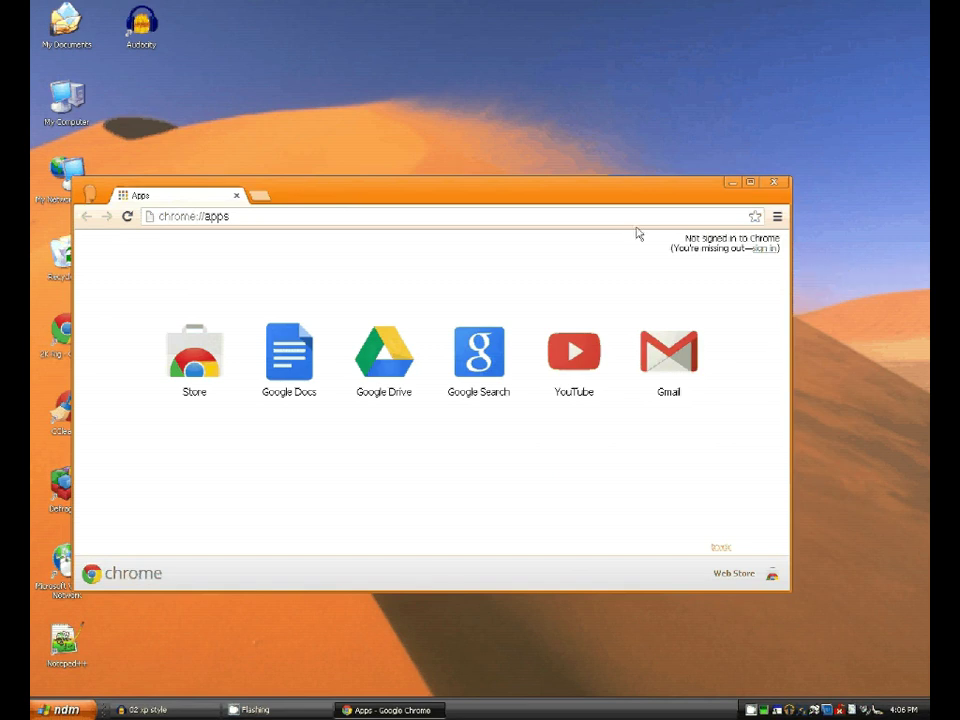
pyautogui.moveTo(548, 196); pyautogui.dragTo(604, 182)
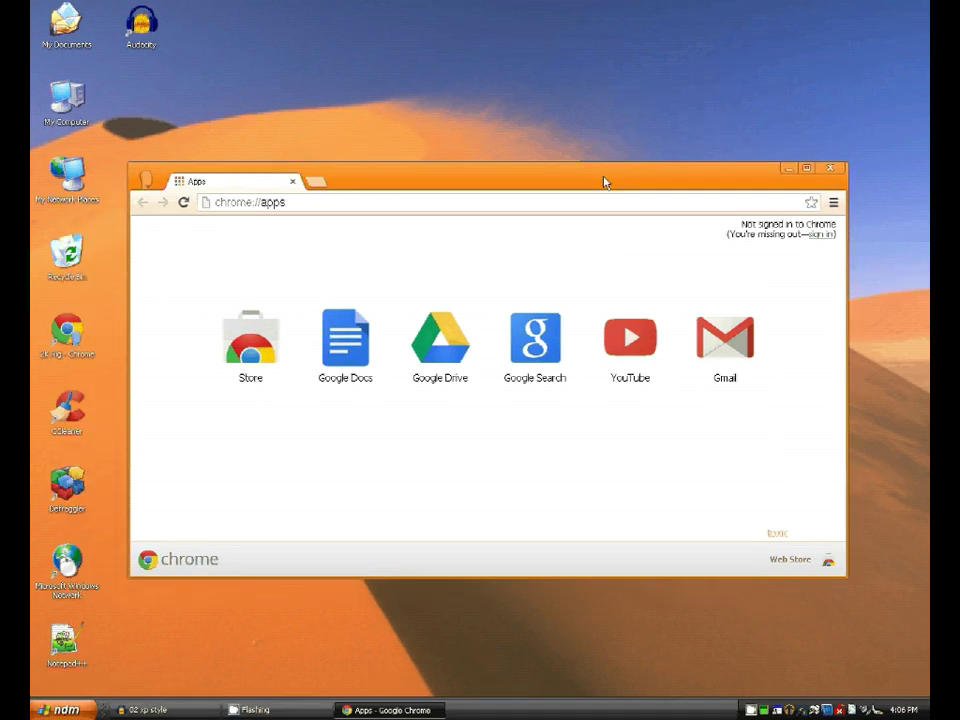
# - Enter 'askvg' in the address bar and pick the official Windows XP themes article suggestion
pyautogui.click(498, 197)
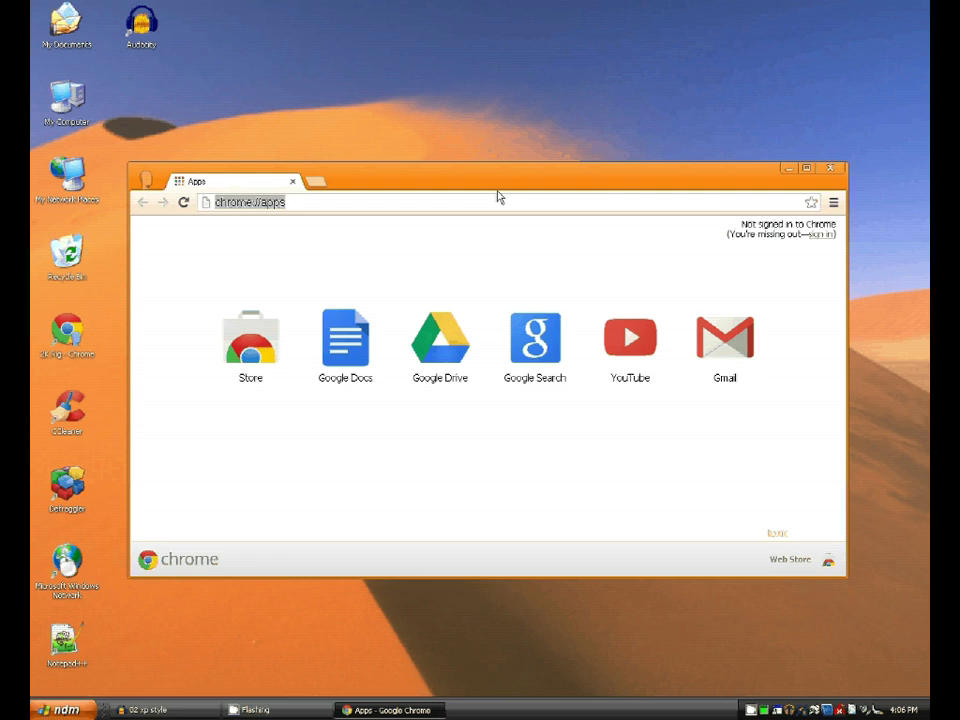
pyautogui.write('ask')
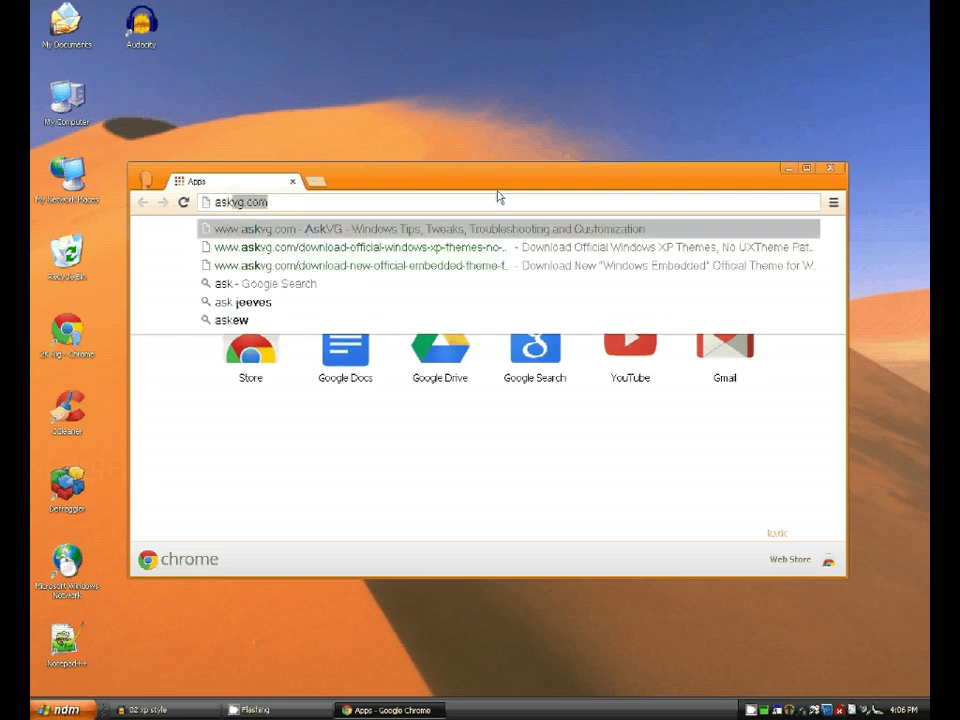
pyautogui.write('vg')
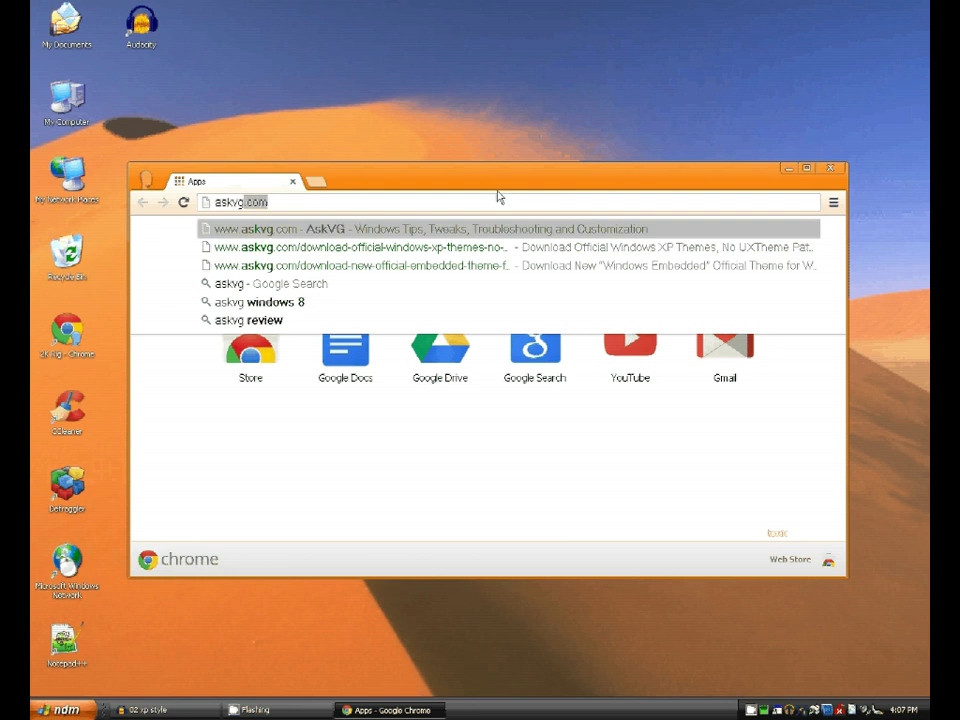
pyautogui.press('Down')
# - Load the AskVG official XP themes article and scroll through its theme sections
pyautogui.press('Return')
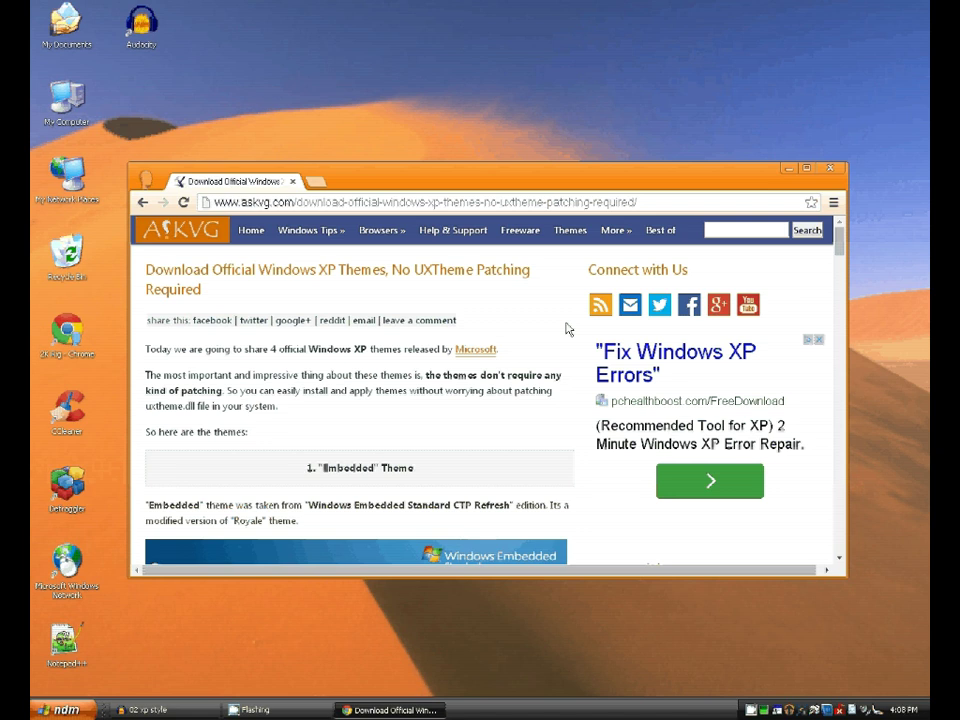
pyautogui.scroll(-2, 577, 344)
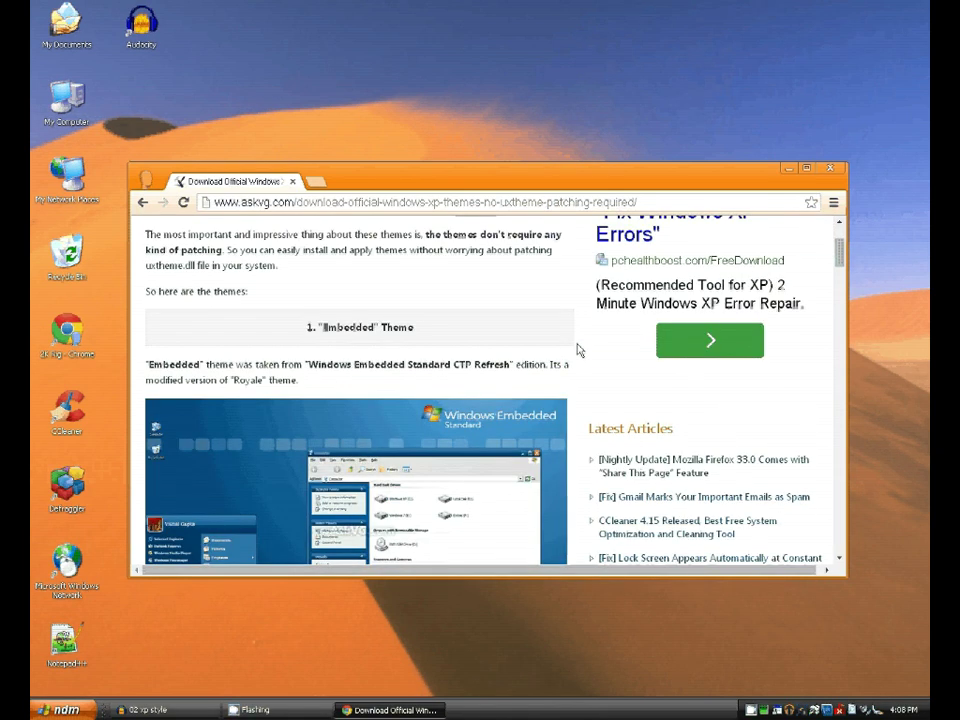
pyautogui.scroll(-1, 578, 350)
pyautogui.scroll(-3, 493, 379)
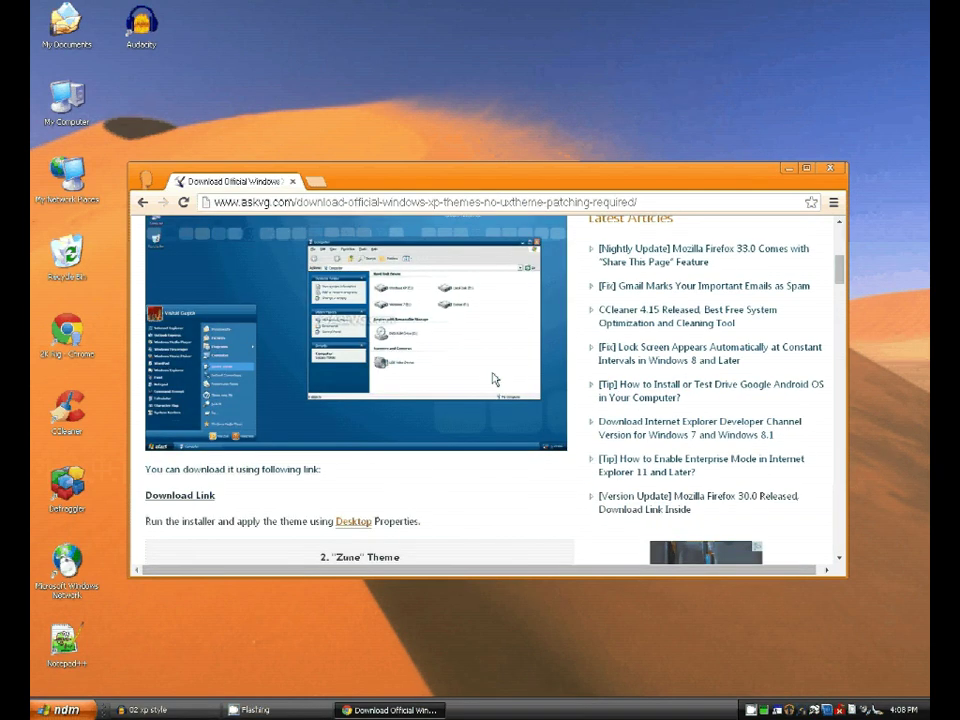
pyautogui.scroll(-3, 493, 379)
pyautogui.scroll(-6, 575, 468)
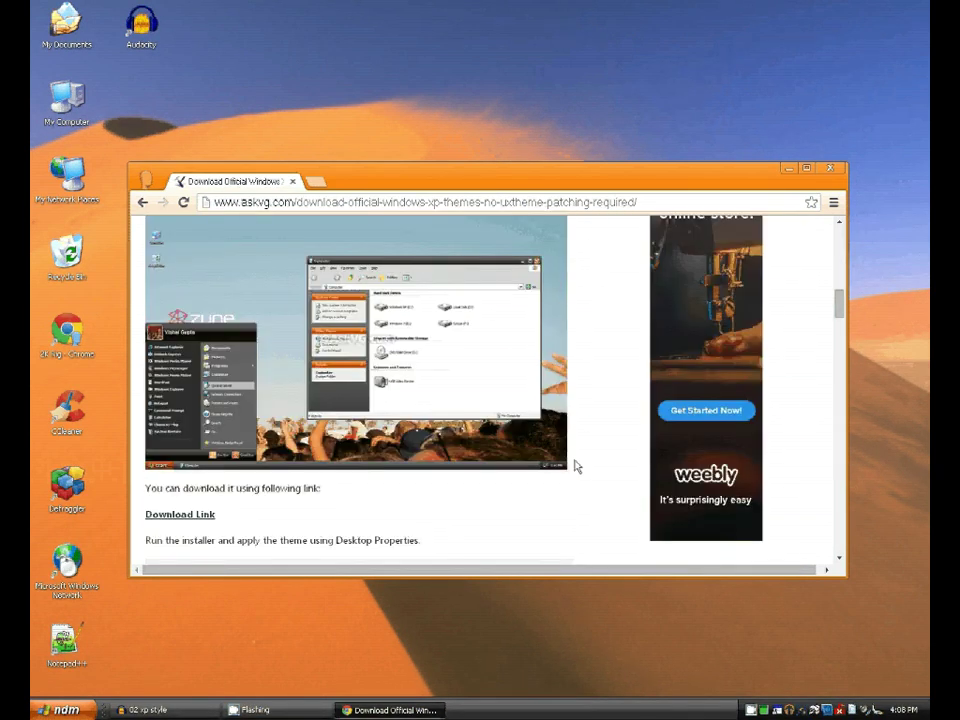
pyautogui.scroll(-8, 575, 466)
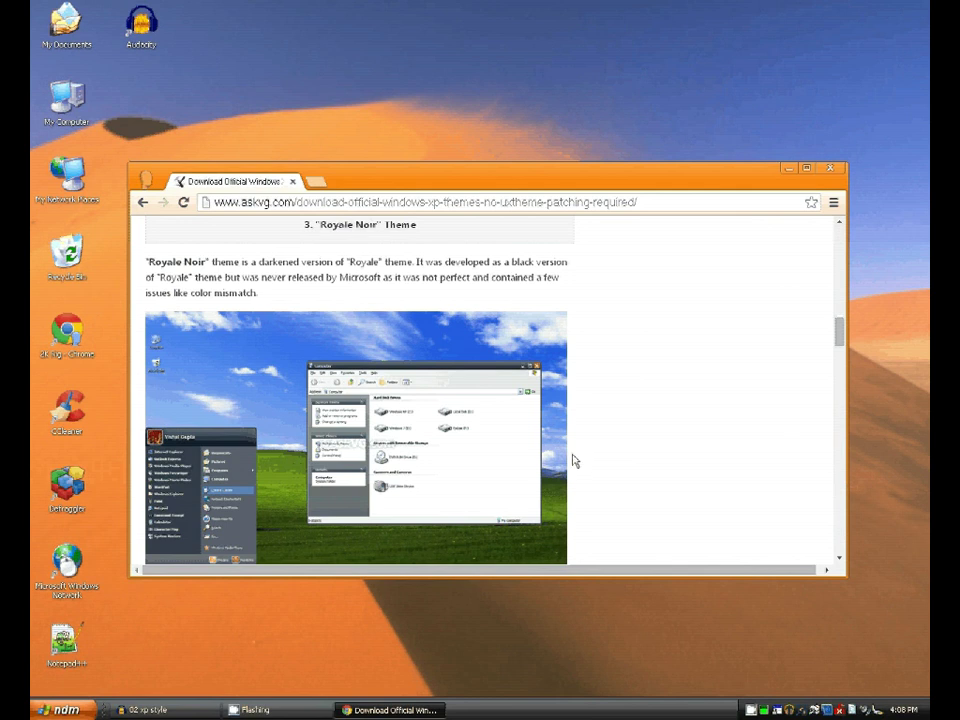
pyautogui.scroll(-8, 577, 460)
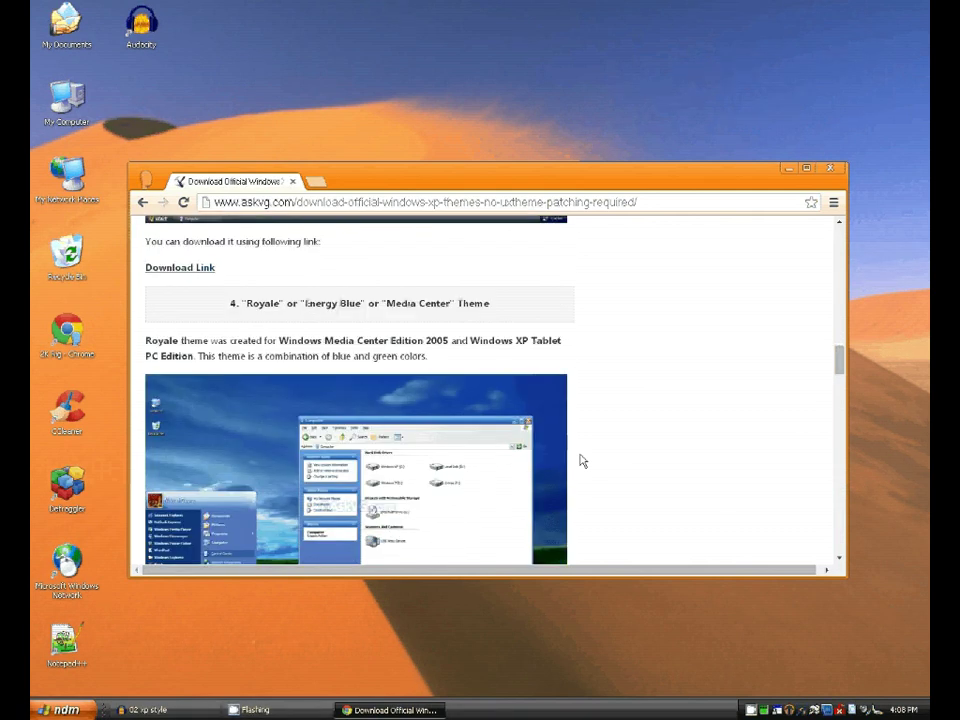
pyautogui.scroll(-1, 583, 461)
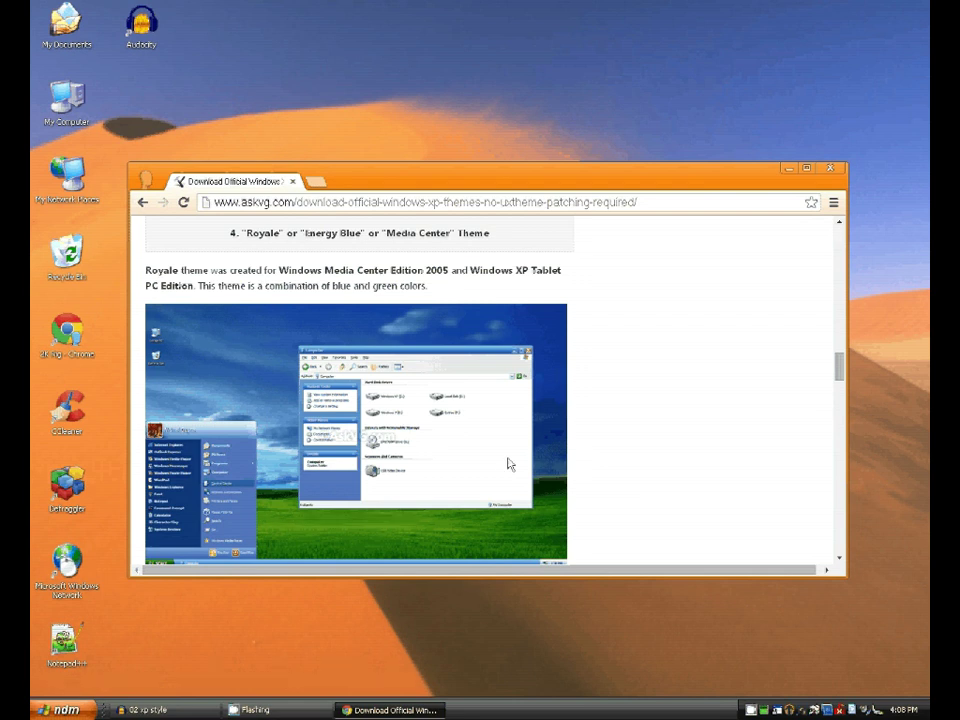
pyautogui.scroll(-2, 540, 470)
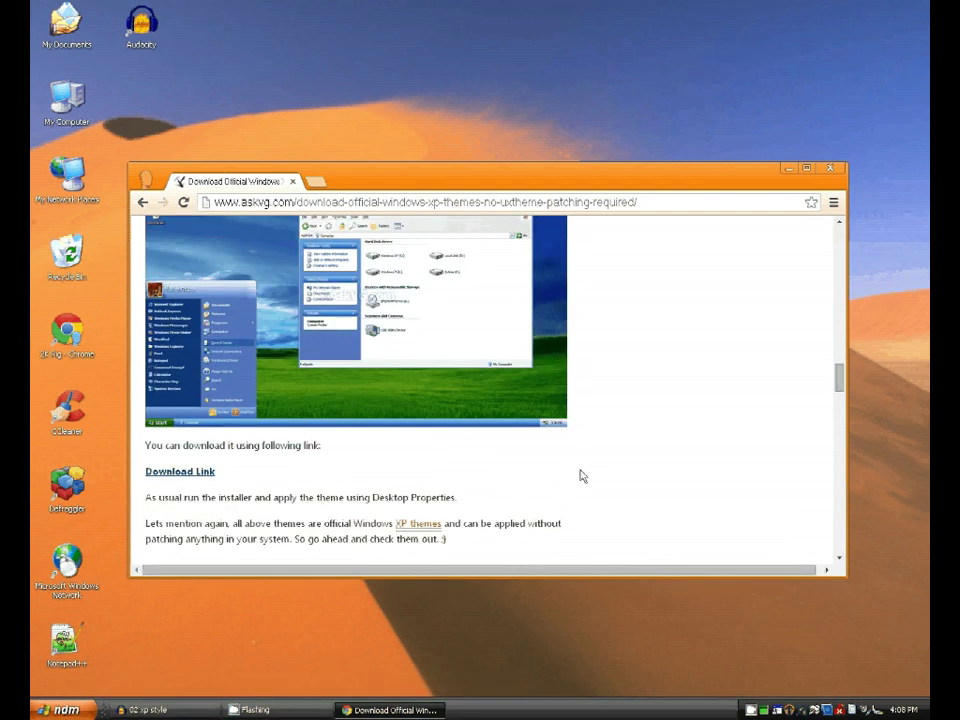
pyautogui.scroll(2, 583, 476)
pyautogui.scroll(-5, 584, 475)
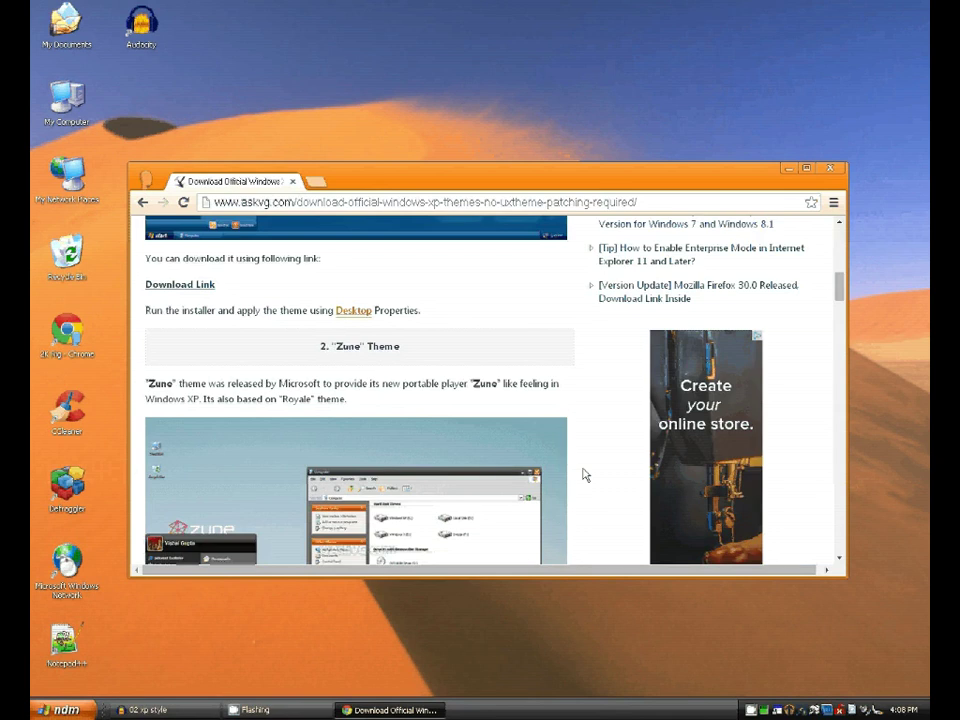
pyautogui.scroll(15, 584, 475)
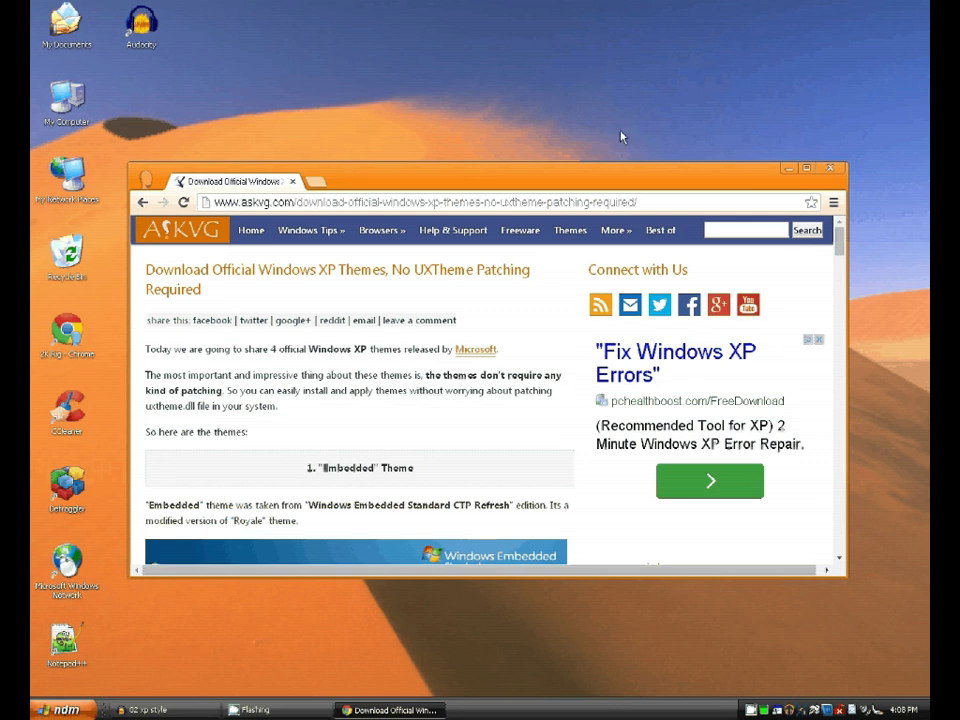
# - Close Chrome, start Resource Hacker from the Start menu, and show its File menu
pyautogui.click(833, 169)
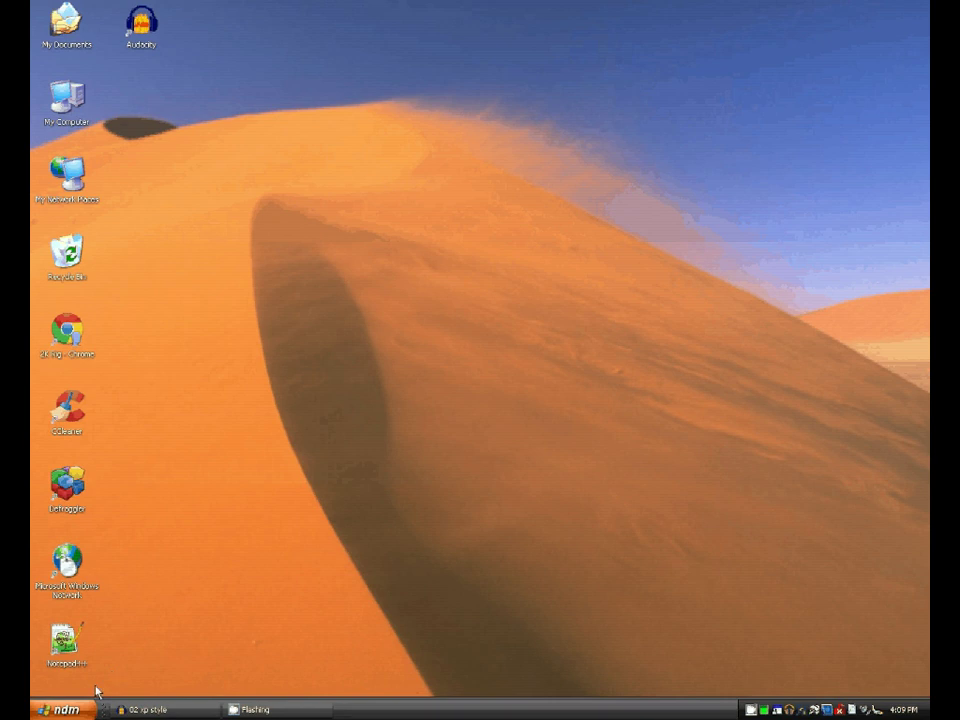
pyautogui.click(66, 709)
pyautogui.click(93, 585)
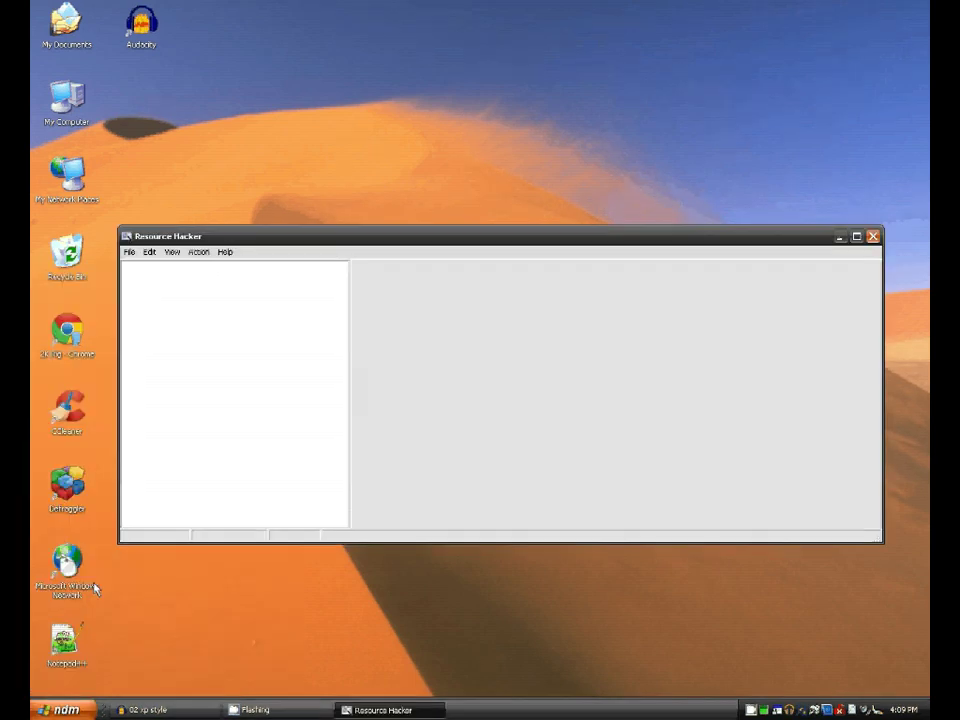
pyautogui.click(128, 253)
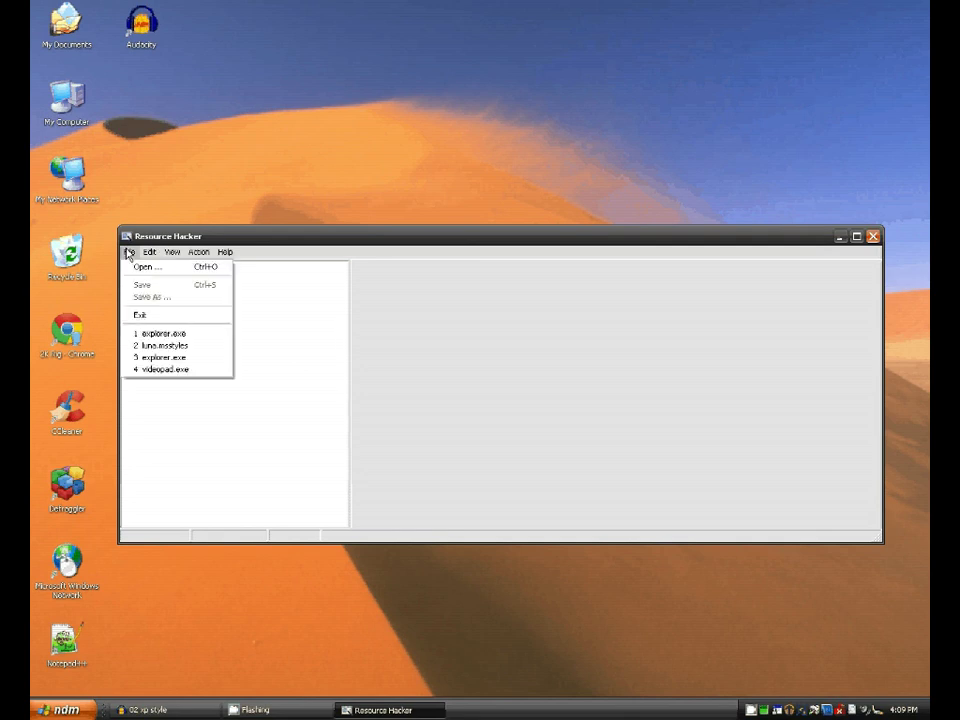
# - Open the recent file C:\WINDOWS\inf\explorer.exe in Resource Hacker
pyautogui.click(180, 334)
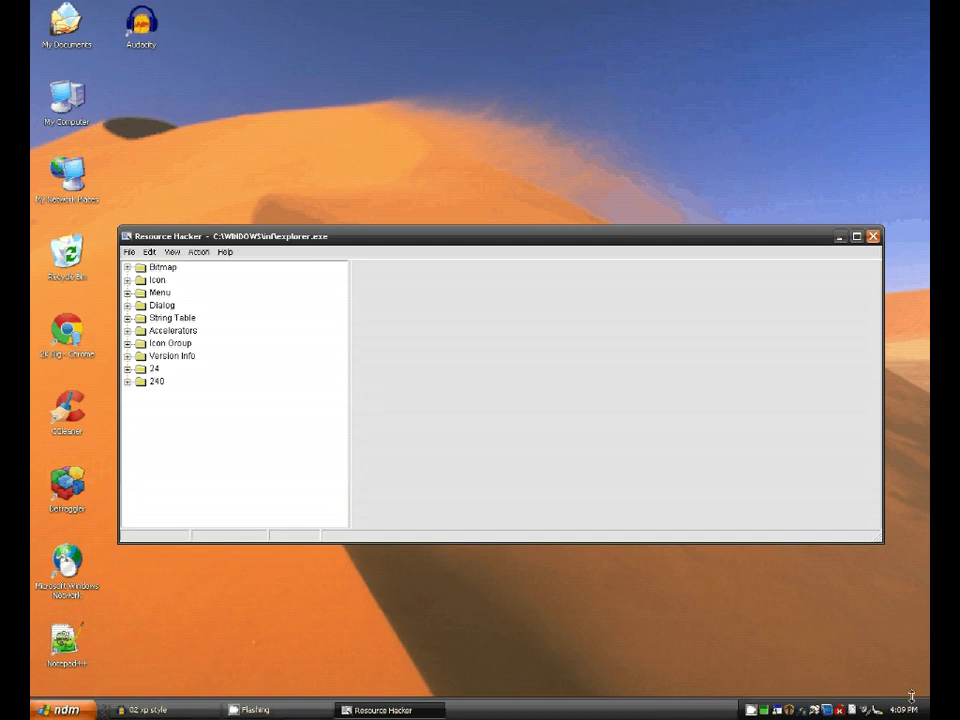
# - Show String Table 37 / 1033, where string 578 reads 'ndm'
pyautogui.moveTo(915, 712)
pyautogui.click(127, 318)
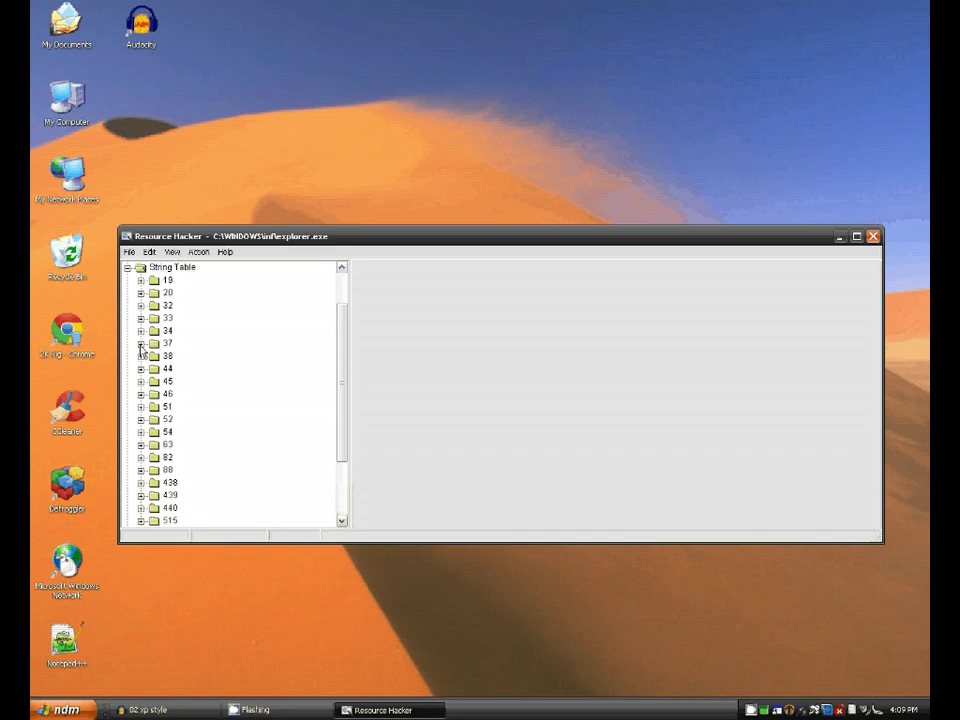
pyautogui.click(141, 344)
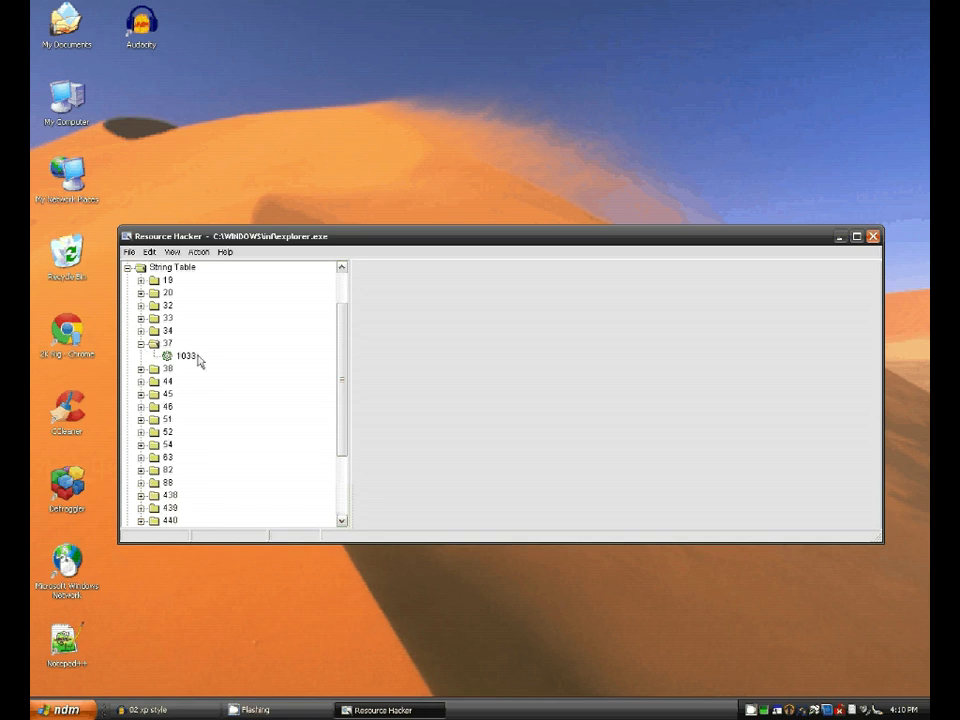
pyautogui.click(186, 356)
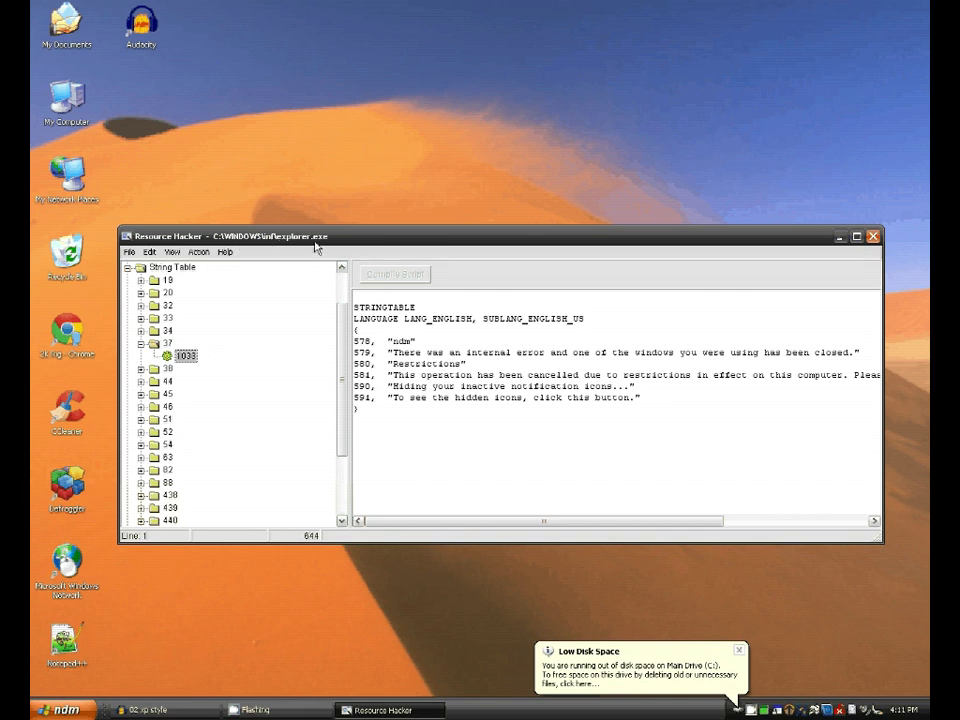
# - Dismiss the low disk space notice and compare string groups 37 and 38, ending on 38 / 1033
pyautogui.click(741, 651)
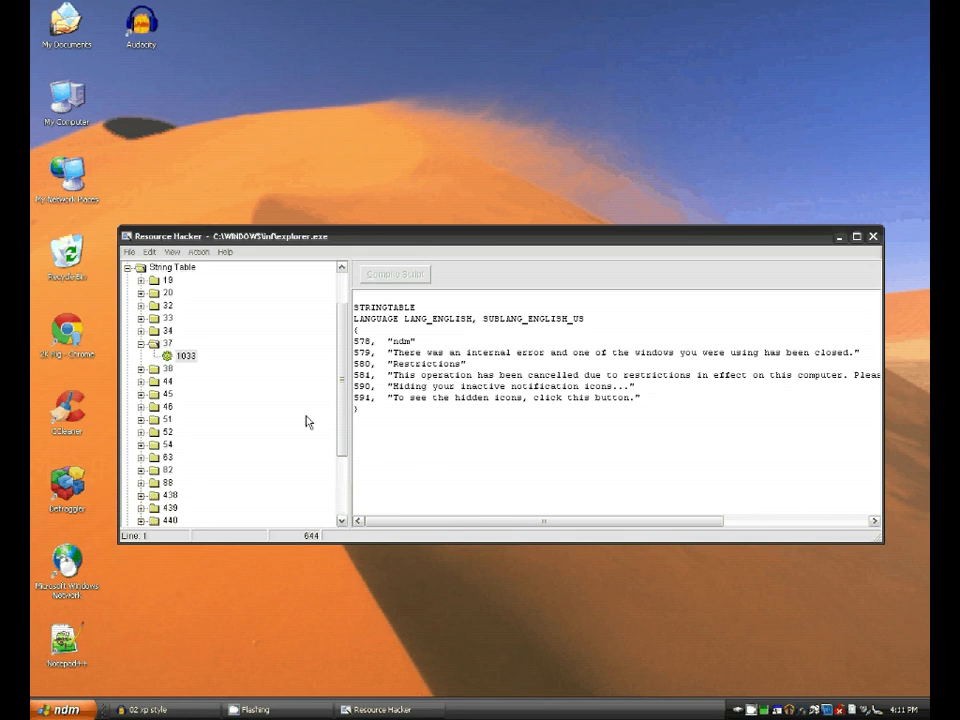
pyautogui.click(141, 369)
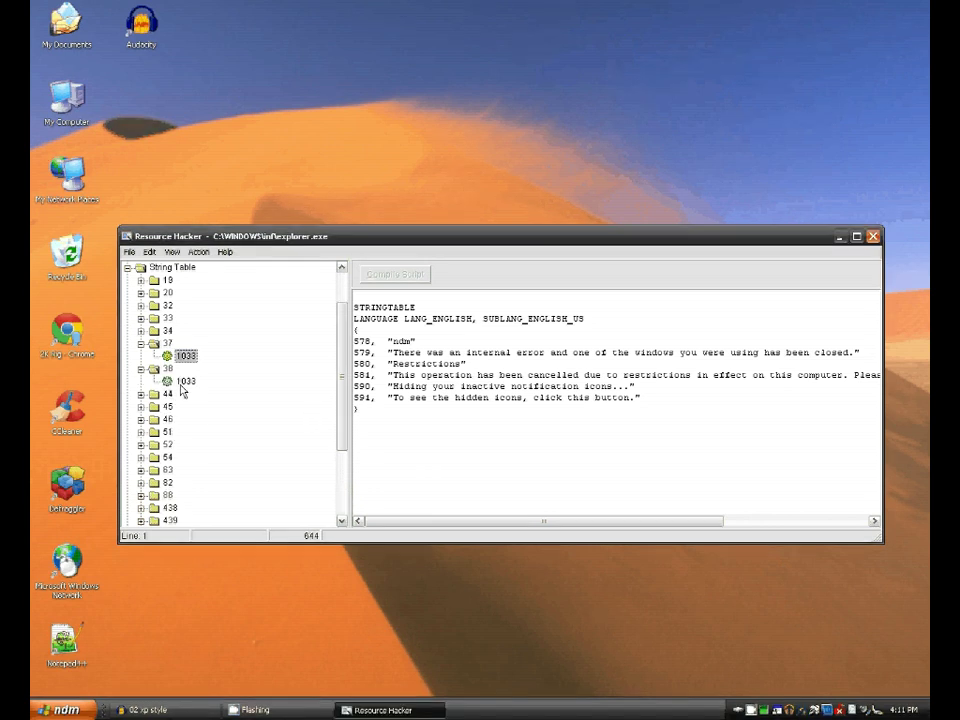
pyautogui.click(185, 381)
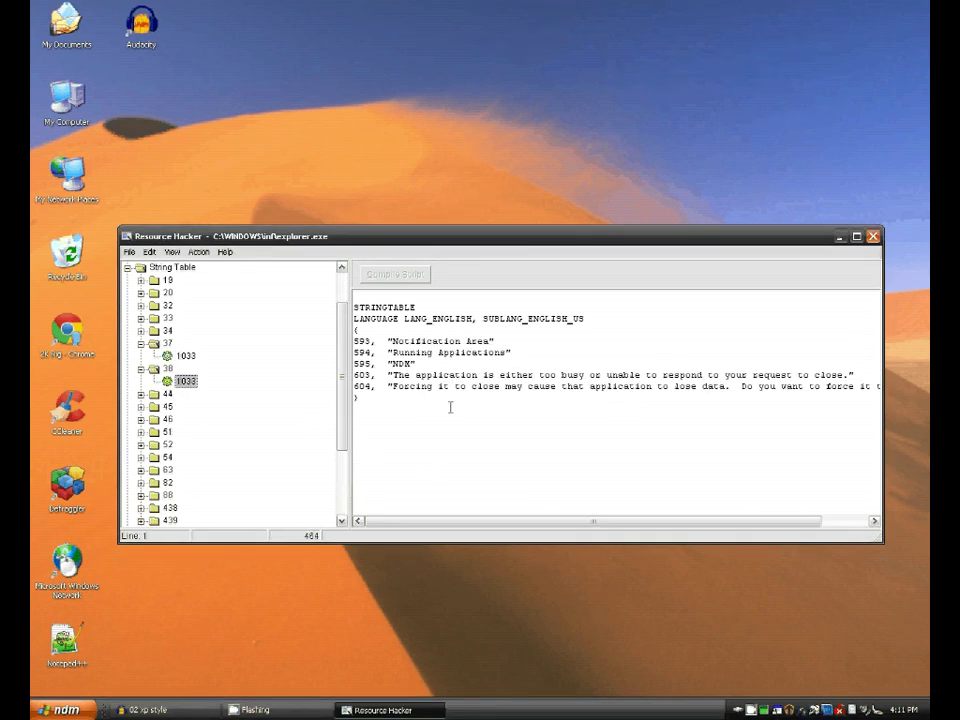
pyautogui.click(183, 356)
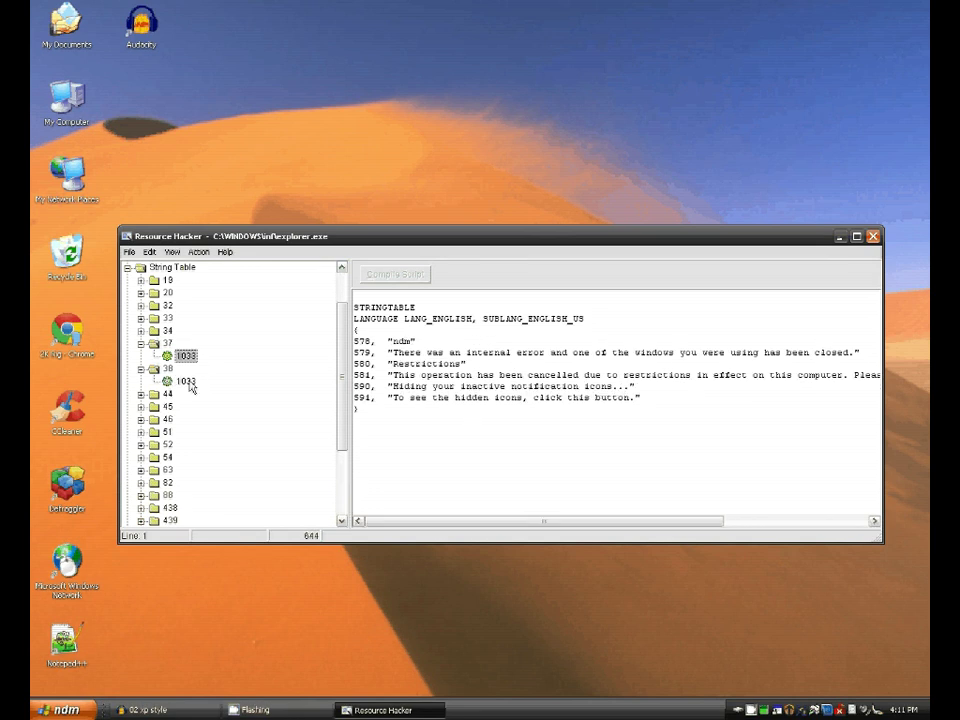
pyautogui.click(187, 381)
pyautogui.click(190, 358)
pyautogui.click(186, 380)
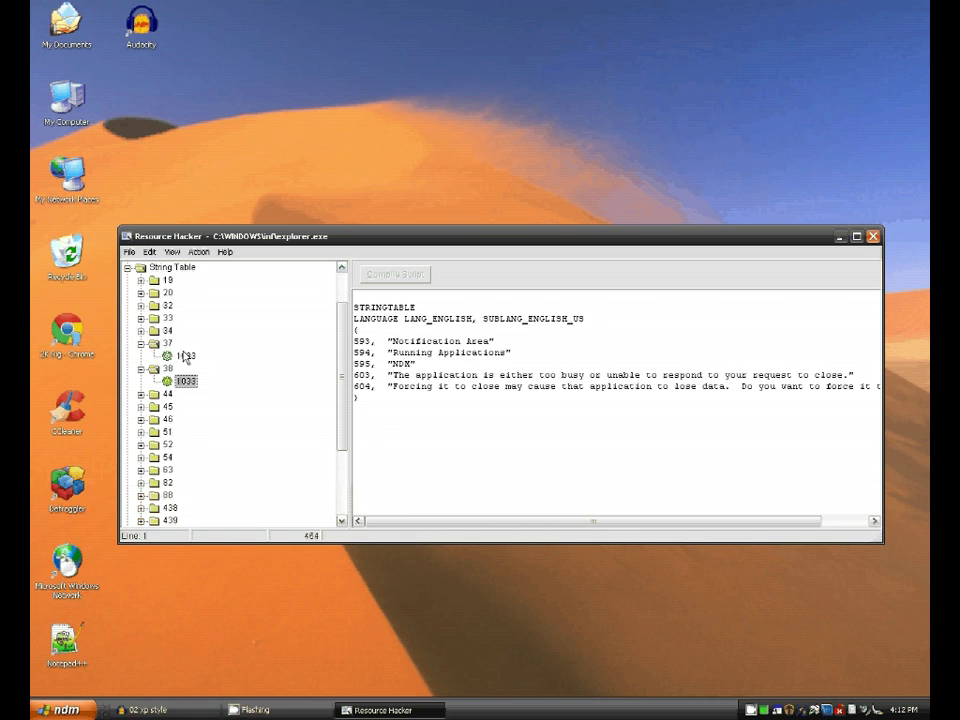
# - View the 1033 strings of groups 34, 33, 32, 20 and 44, then collapse String Table
pyautogui.click(142, 331)
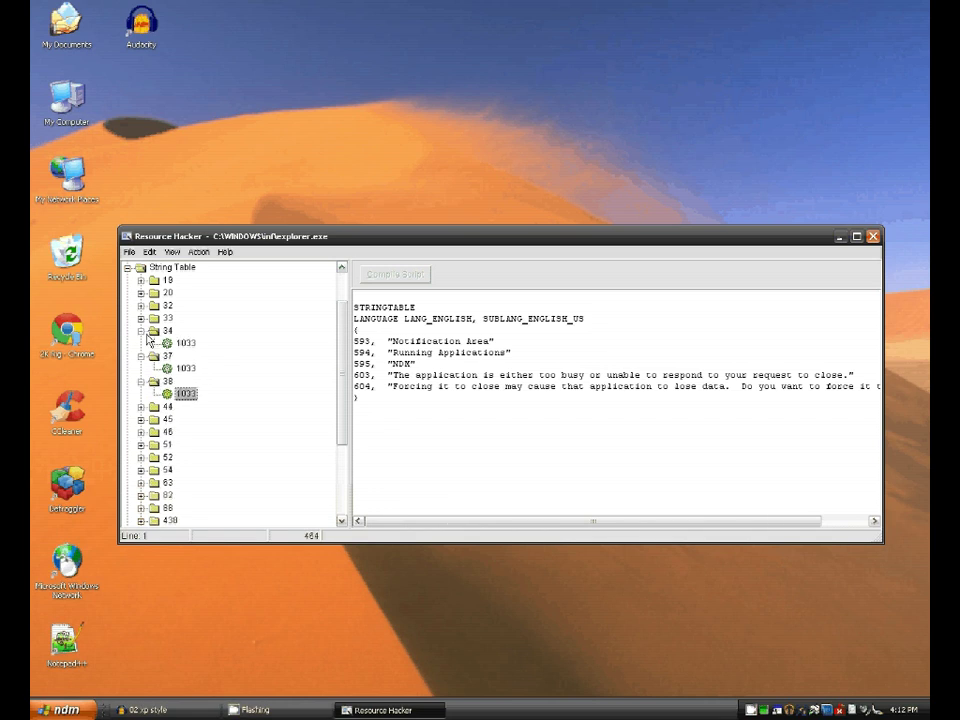
pyautogui.click(185, 343)
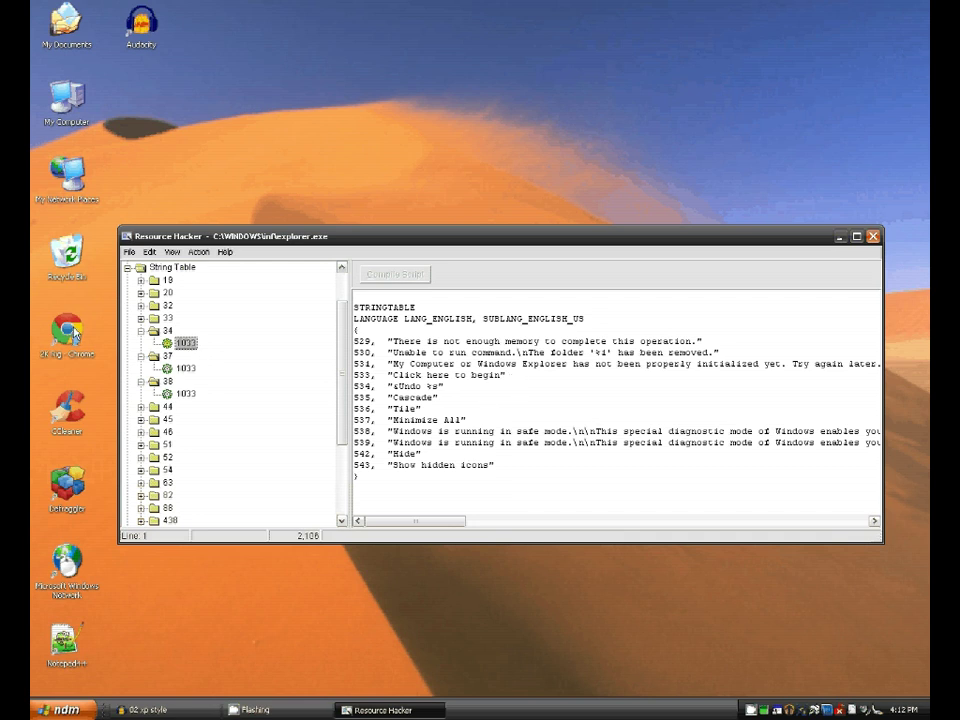
pyautogui.click(140, 318)
pyautogui.click(183, 331)
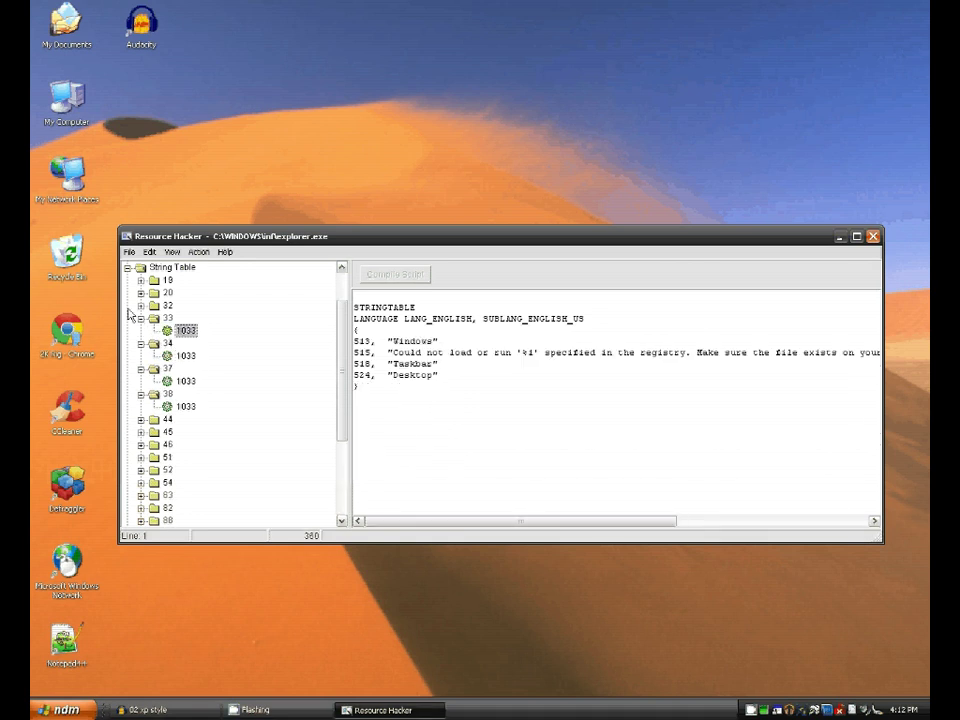
pyautogui.click(141, 305)
pyautogui.click(183, 318)
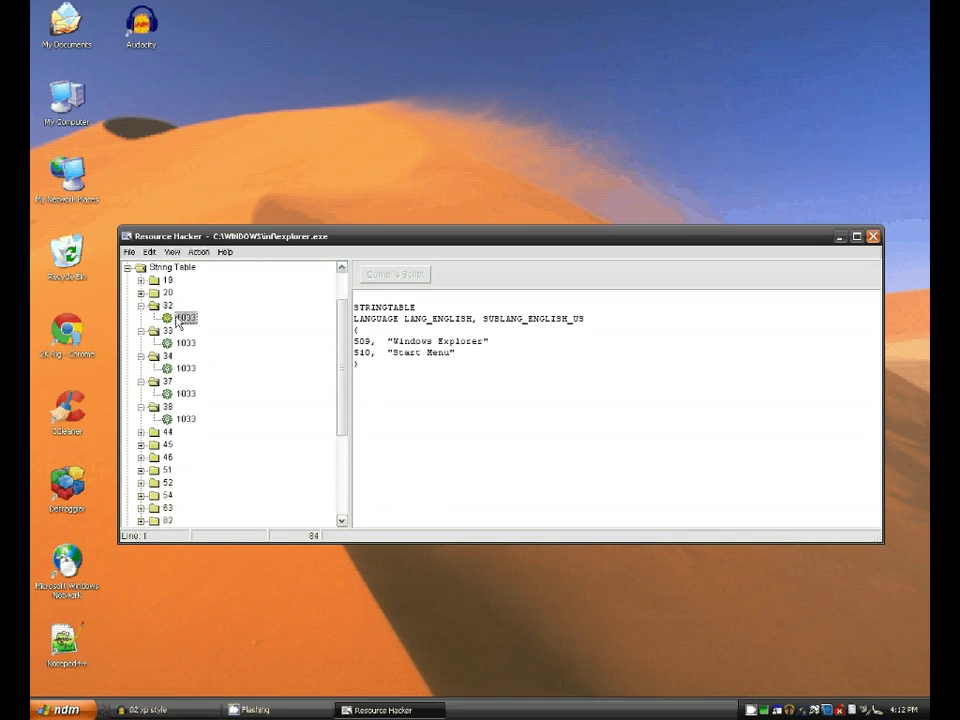
pyautogui.click(141, 293)
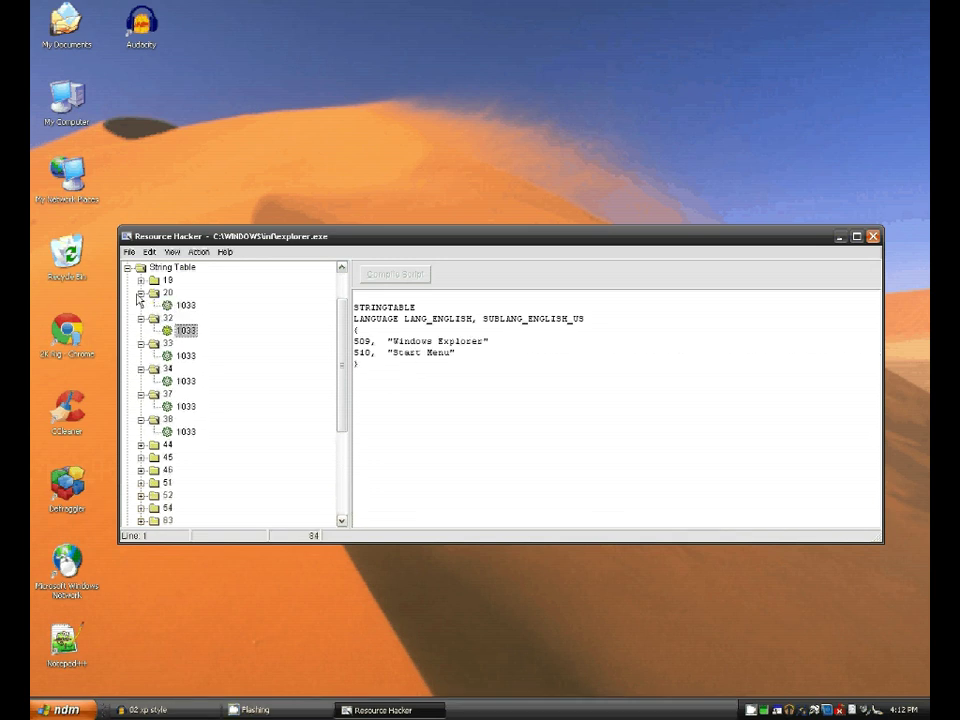
pyautogui.click(185, 305)
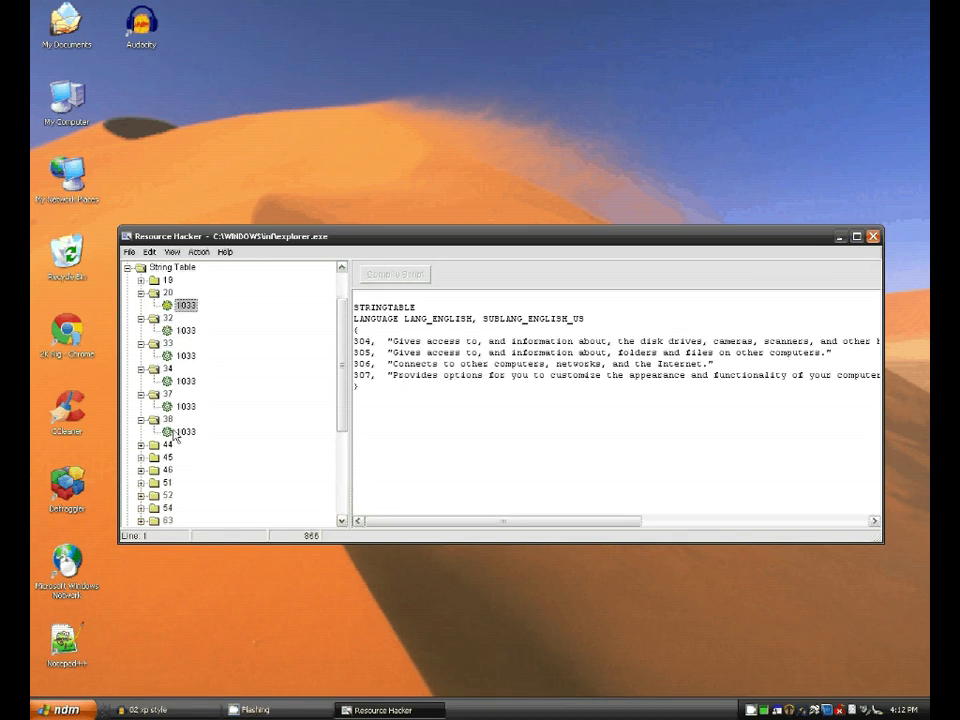
pyautogui.click(141, 445)
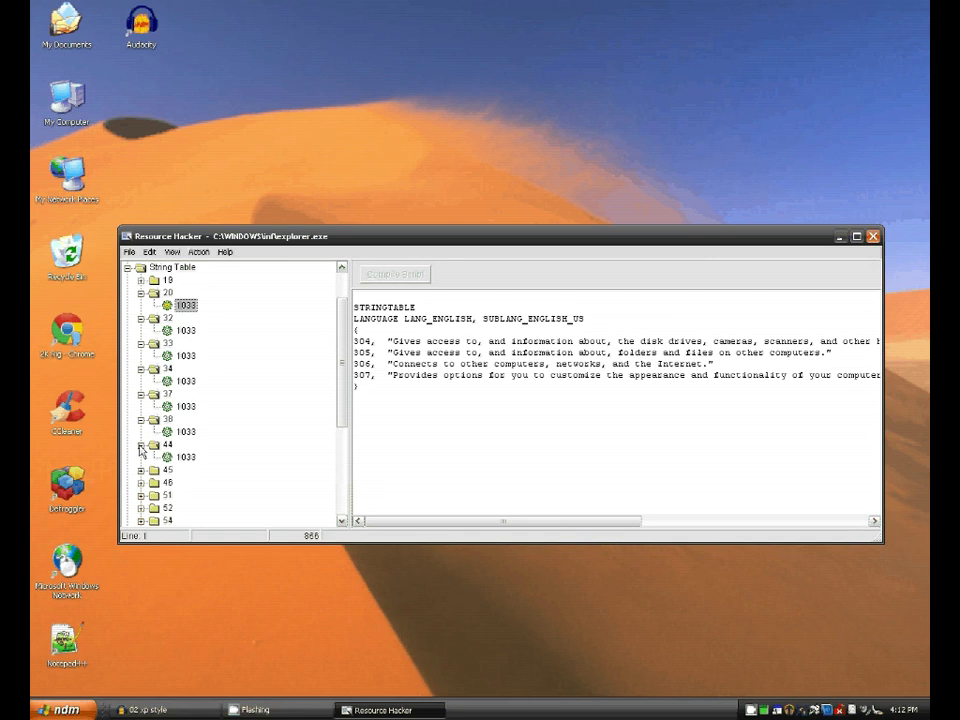
pyautogui.click(186, 457)
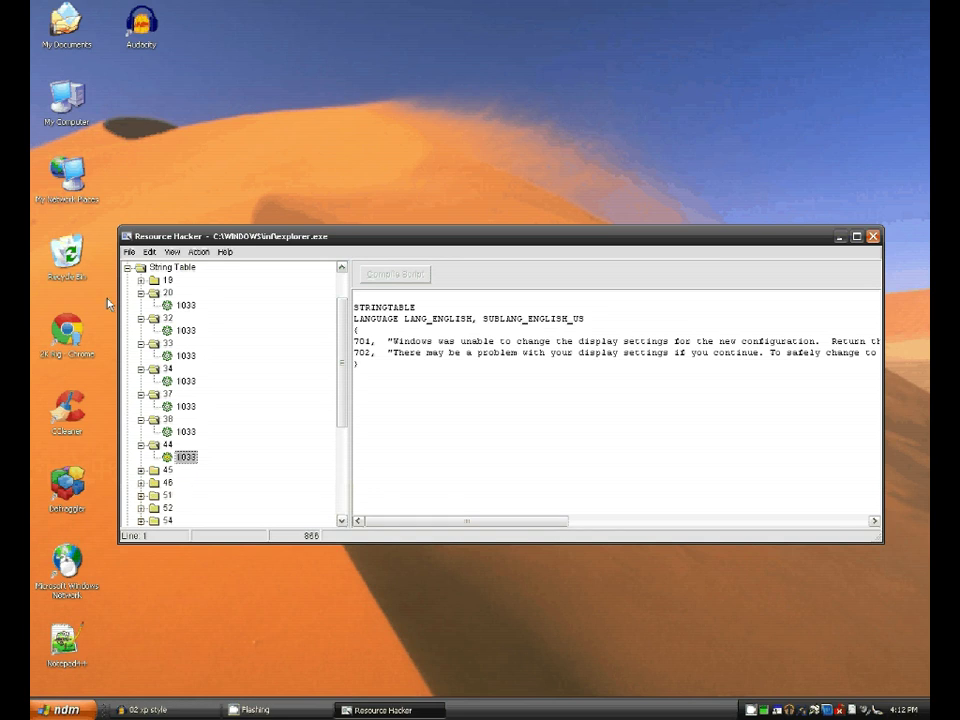
pyautogui.click(127, 268)
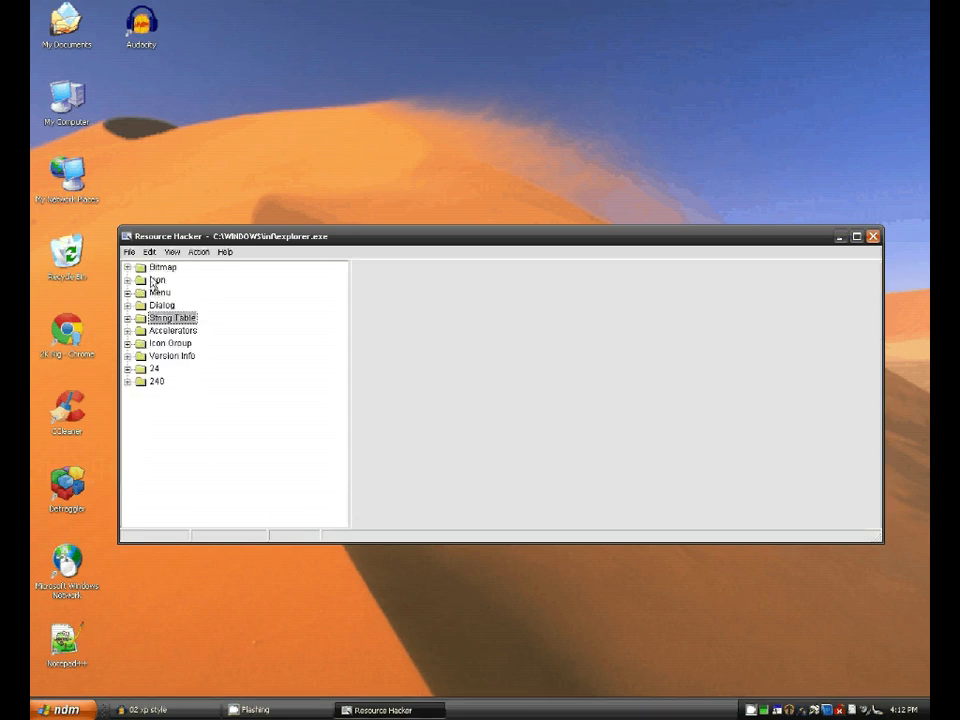
# - Expand the Bitmap resources and preview bitmaps 145, 149 and 162
pyautogui.click(137, 270)
pyautogui.doubleClick(137, 270)
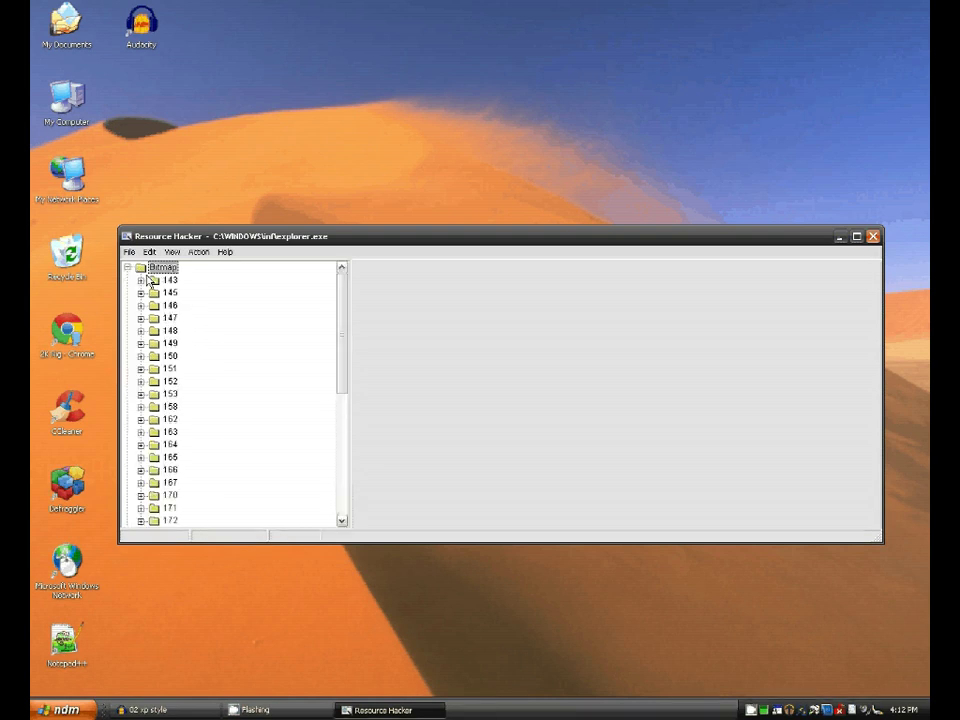
pyautogui.click(141, 293)
pyautogui.click(185, 305)
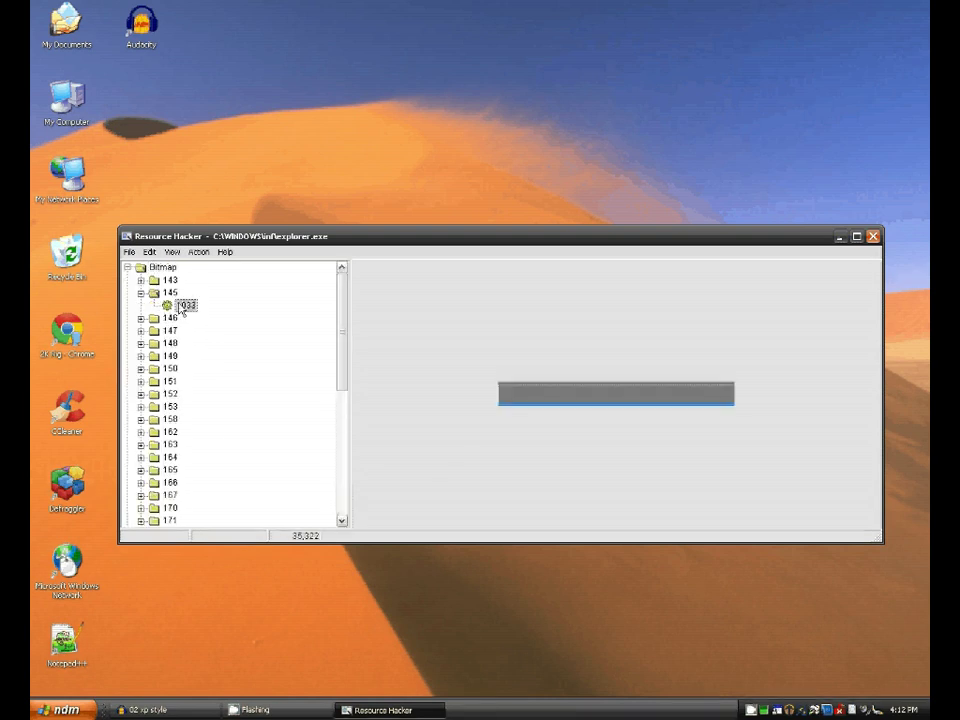
pyautogui.click(141, 356)
pyautogui.click(185, 369)
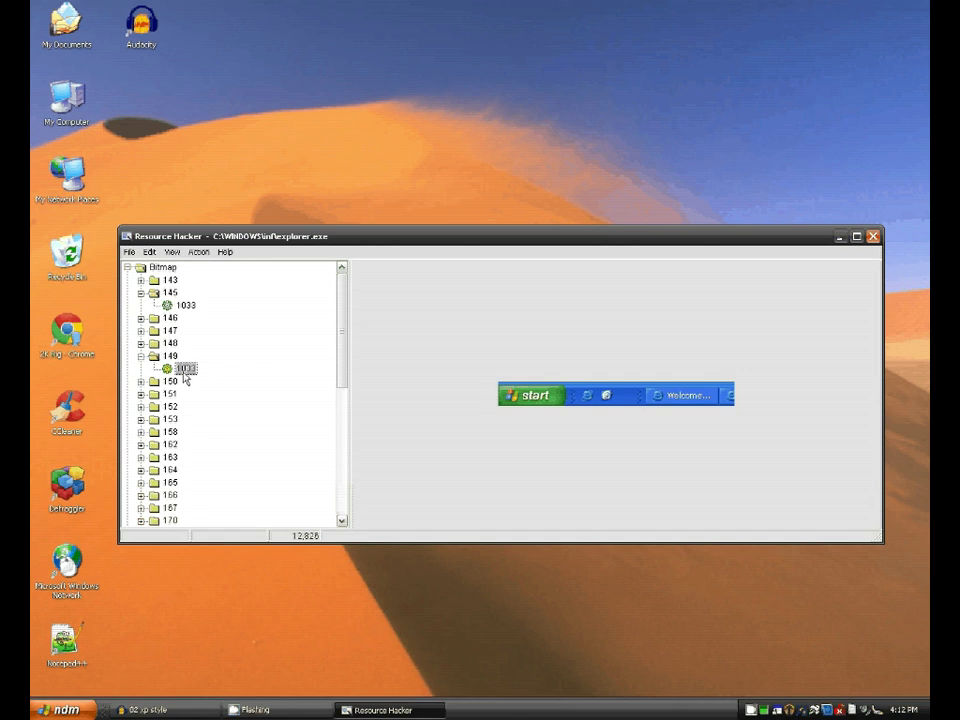
pyautogui.click(141, 444)
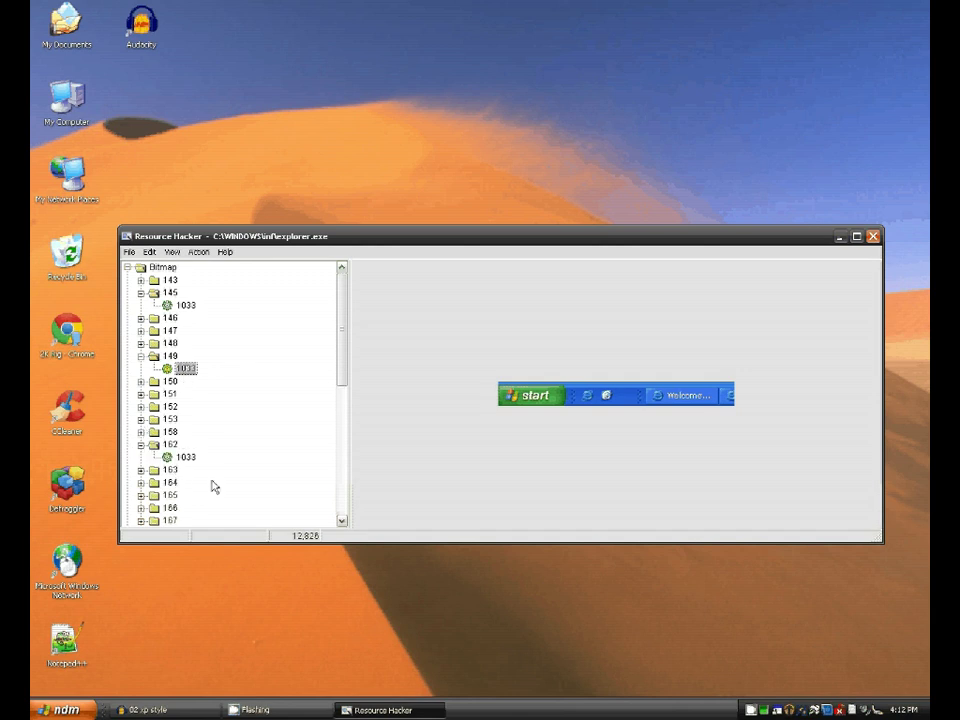
pyautogui.click(186, 457)
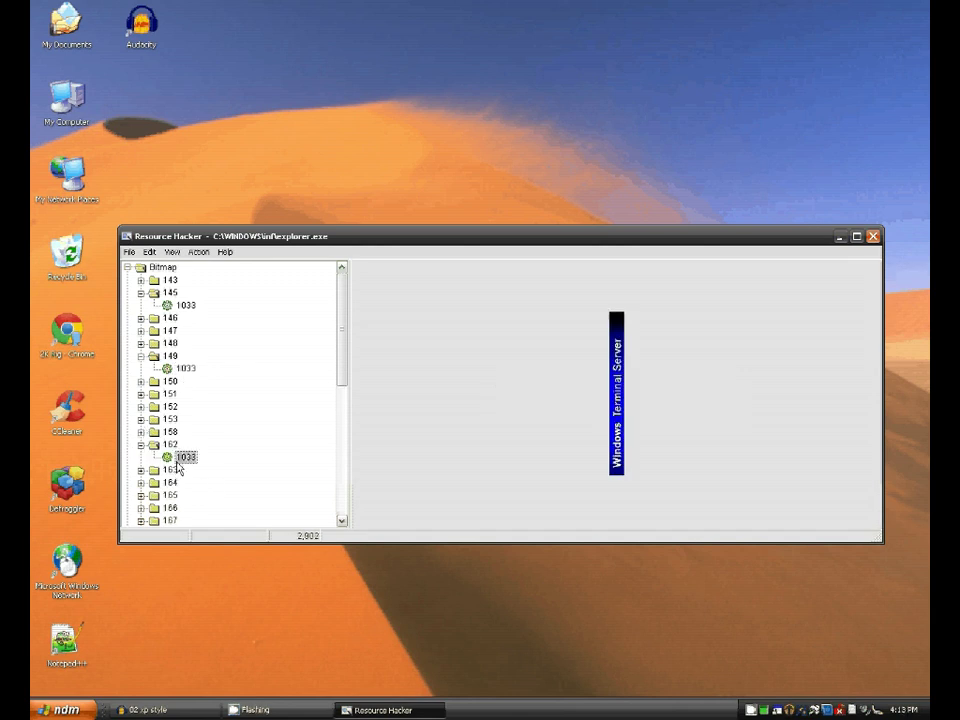
# - Preview the XP desktop bitmap 171 and the blue taskbar bitmap 181
pyautogui.scroll(-3, 136, 425)
pyautogui.click(141, 431)
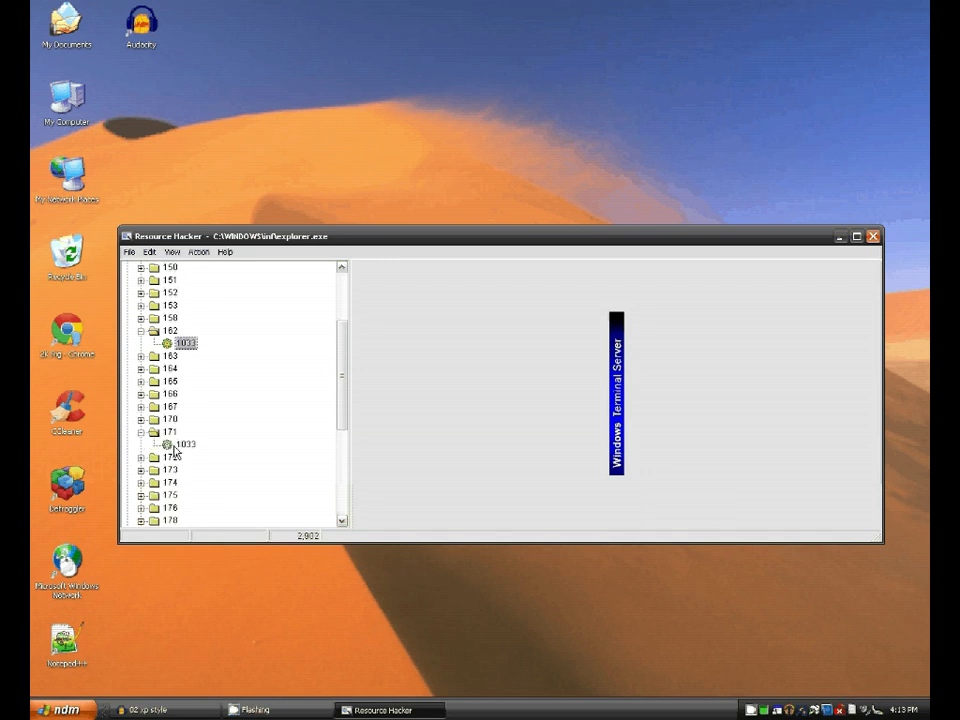
pyautogui.click(184, 444)
pyautogui.scroll(-3, 150, 452)
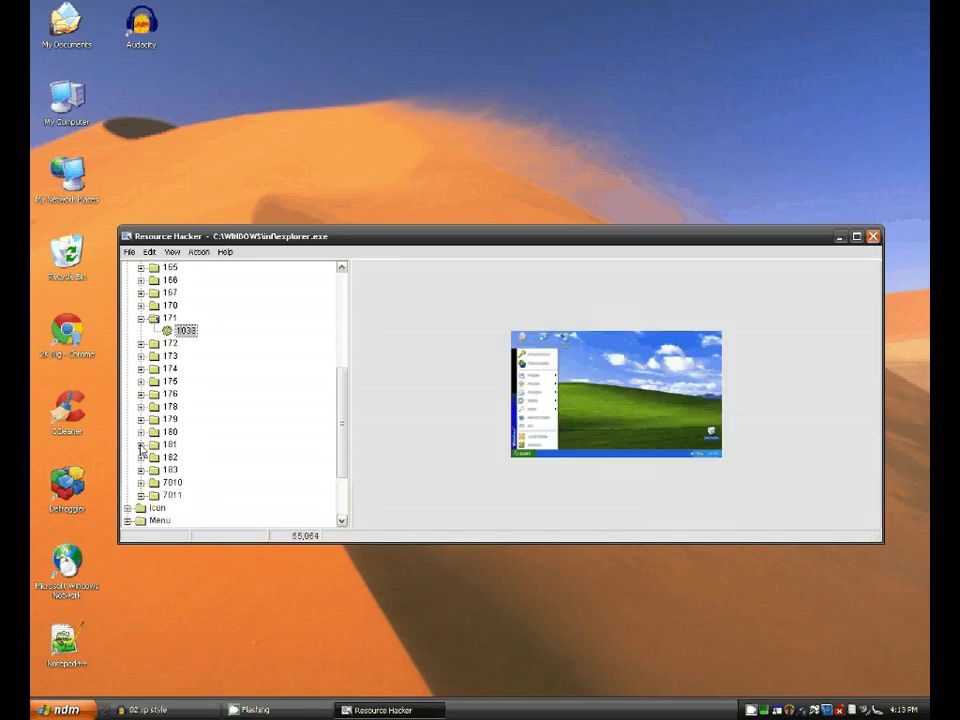
pyautogui.click(141, 444)
pyautogui.click(180, 457)
# - Preview bitmaps 176, 174, 173 and 172
pyautogui.click(141, 381)
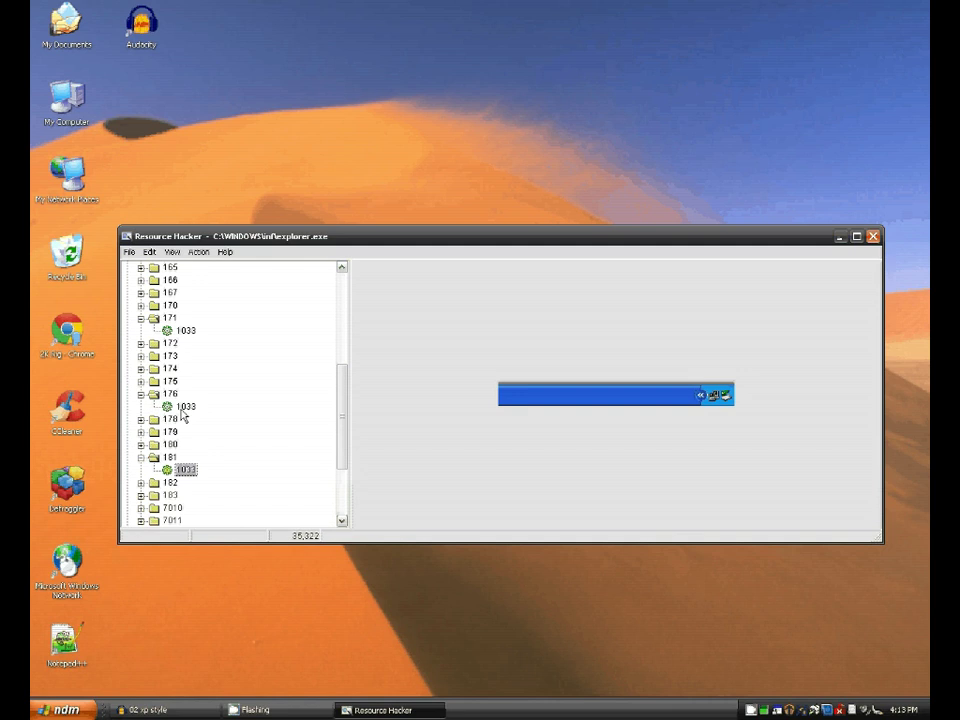
pyautogui.click(184, 407)
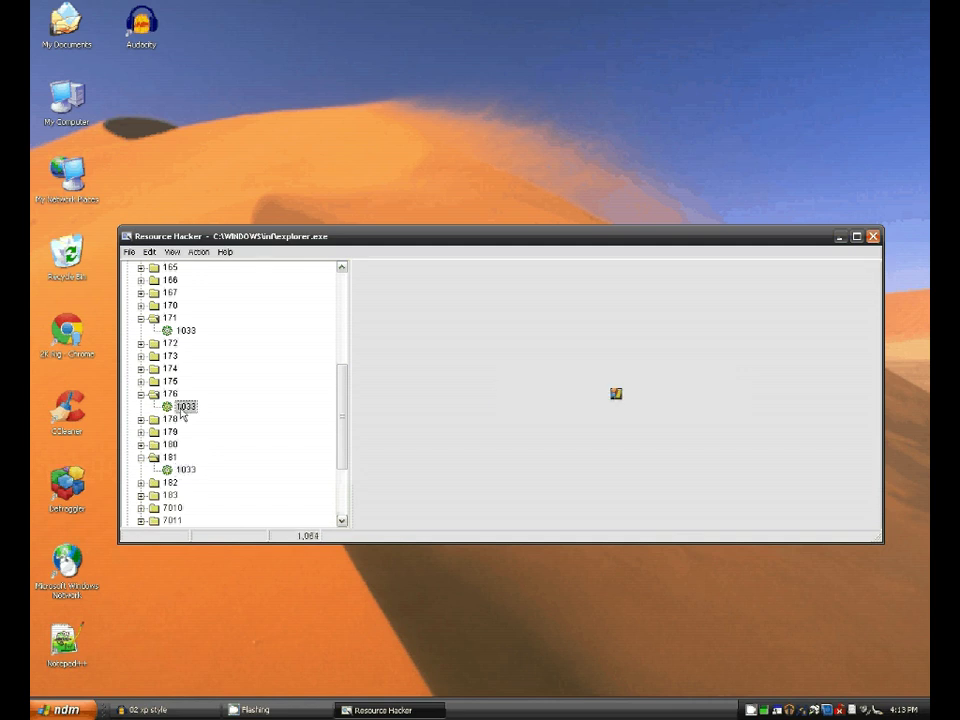
pyautogui.click(141, 369)
pyautogui.click(184, 382)
pyautogui.click(141, 356)
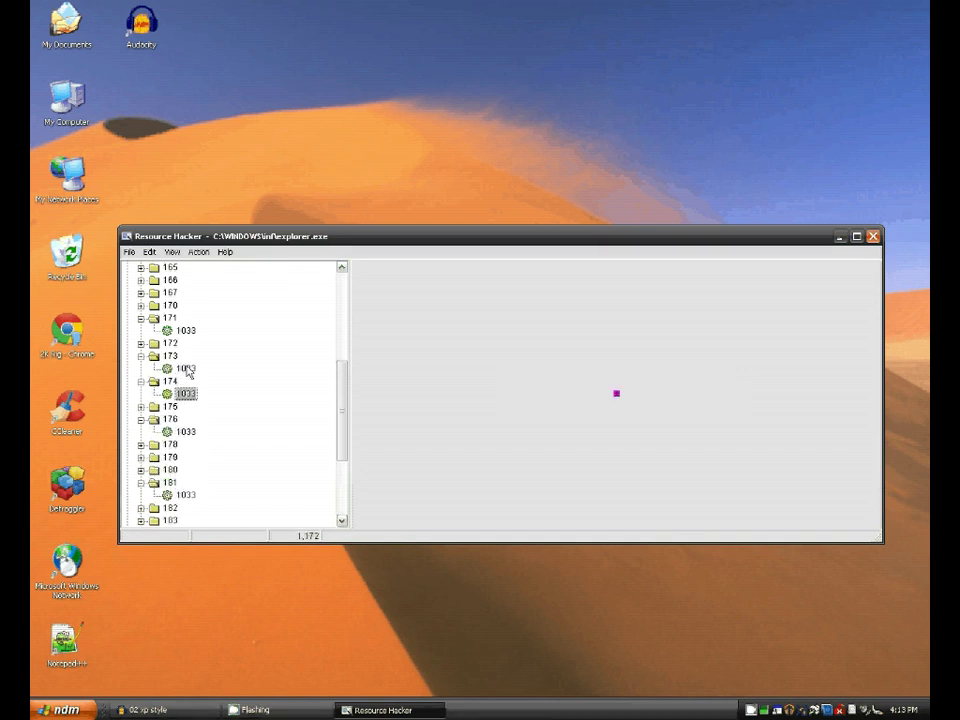
pyautogui.click(186, 369)
pyautogui.click(141, 343)
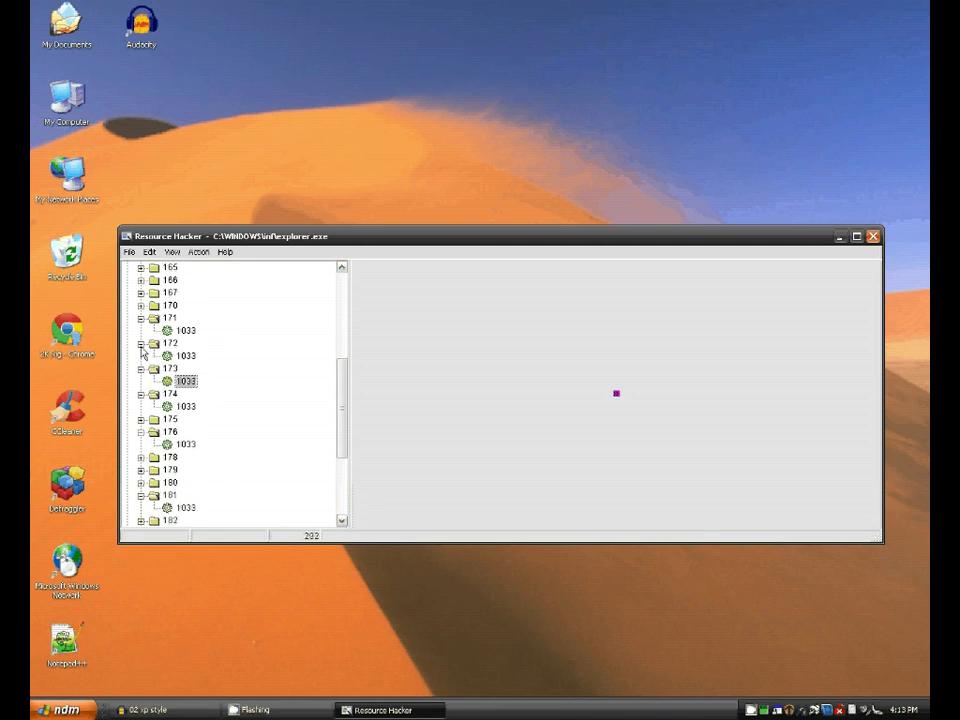
pyautogui.click(185, 356)
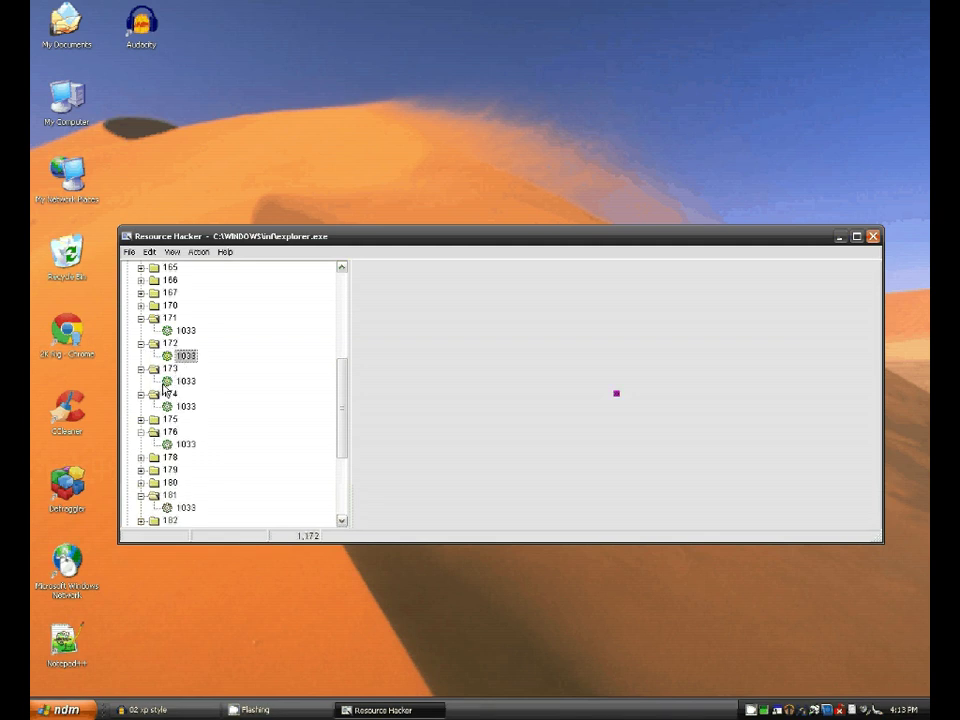
# - Preview the XP Home Edition 166, XP Professional 167 and Start menu 170 bitmaps
pyautogui.scroll(3, 163, 390)
pyautogui.click(141, 394)
pyautogui.click(185, 406)
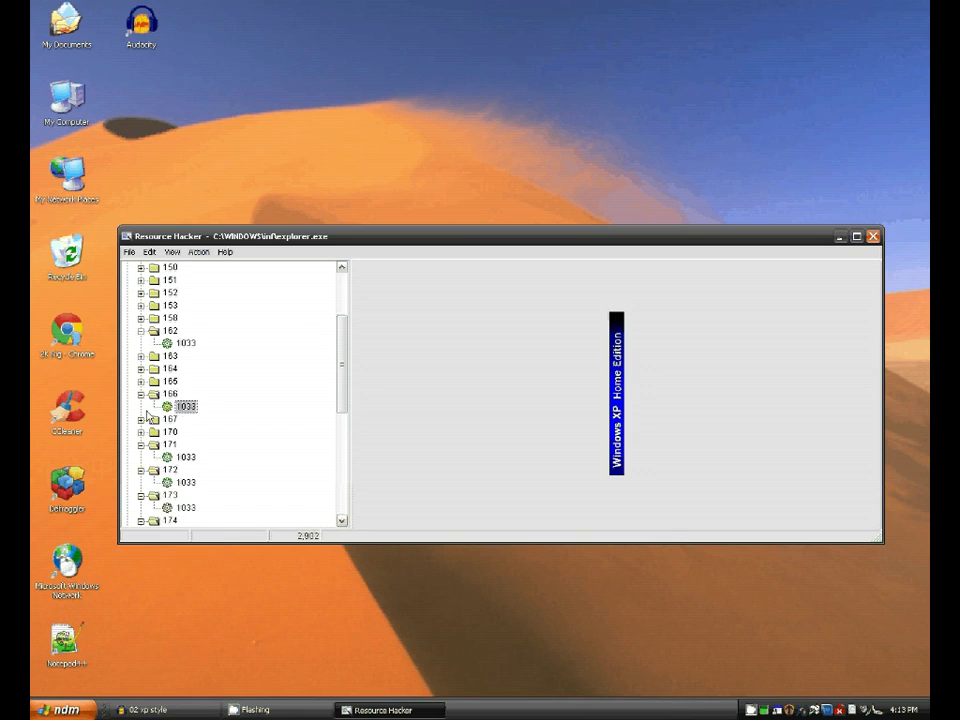
pyautogui.click(141, 419)
pyautogui.click(185, 431)
pyautogui.click(141, 445)
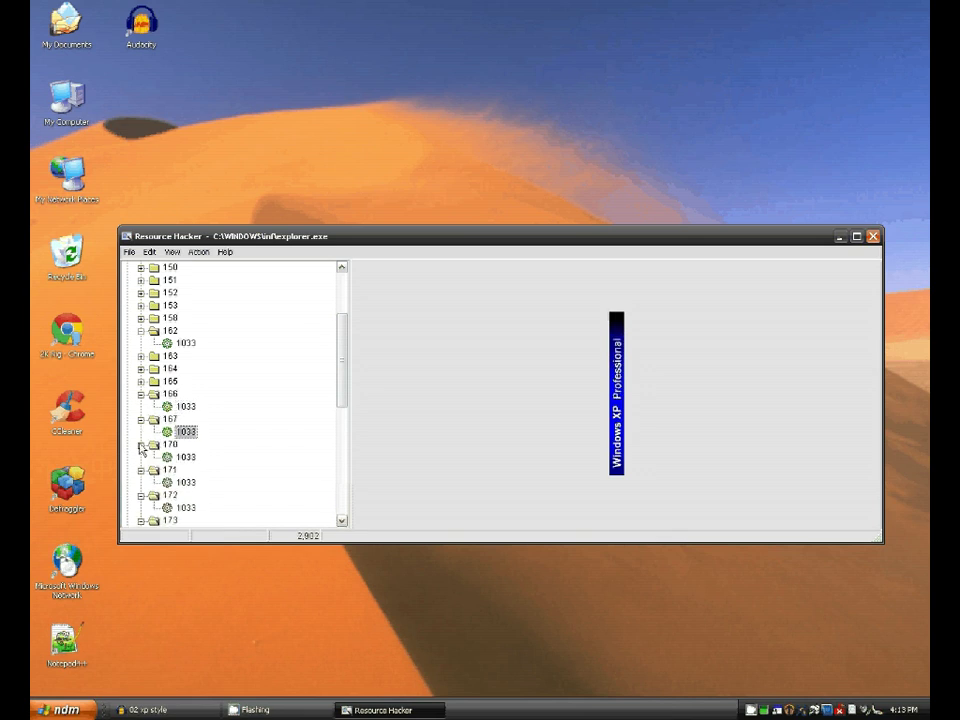
pyautogui.click(185, 456)
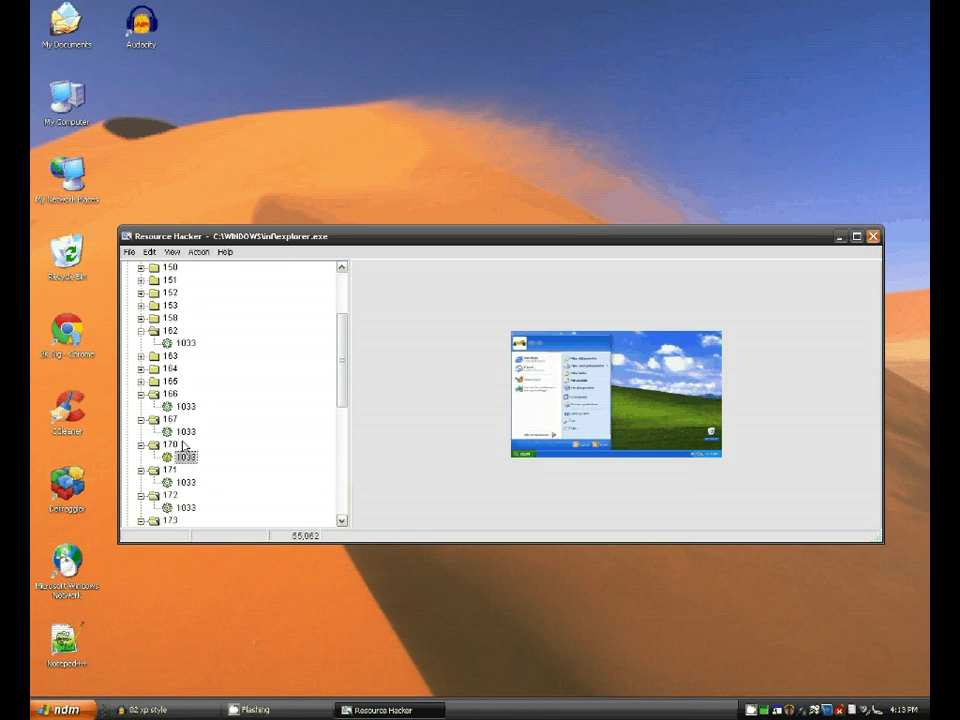
pyautogui.click(186, 431)
pyautogui.click(186, 407)
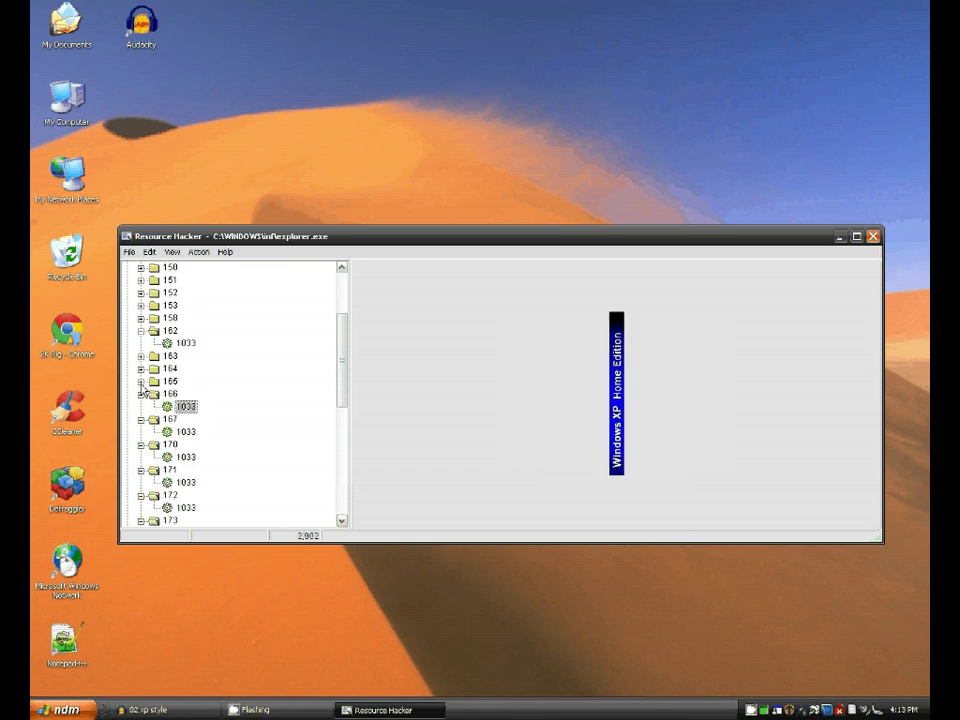
# - Preview the XP Embedded 165, Whistler Datacenter Server 164 and 163 bitmaps
pyautogui.click(141, 381)
pyautogui.click(185, 394)
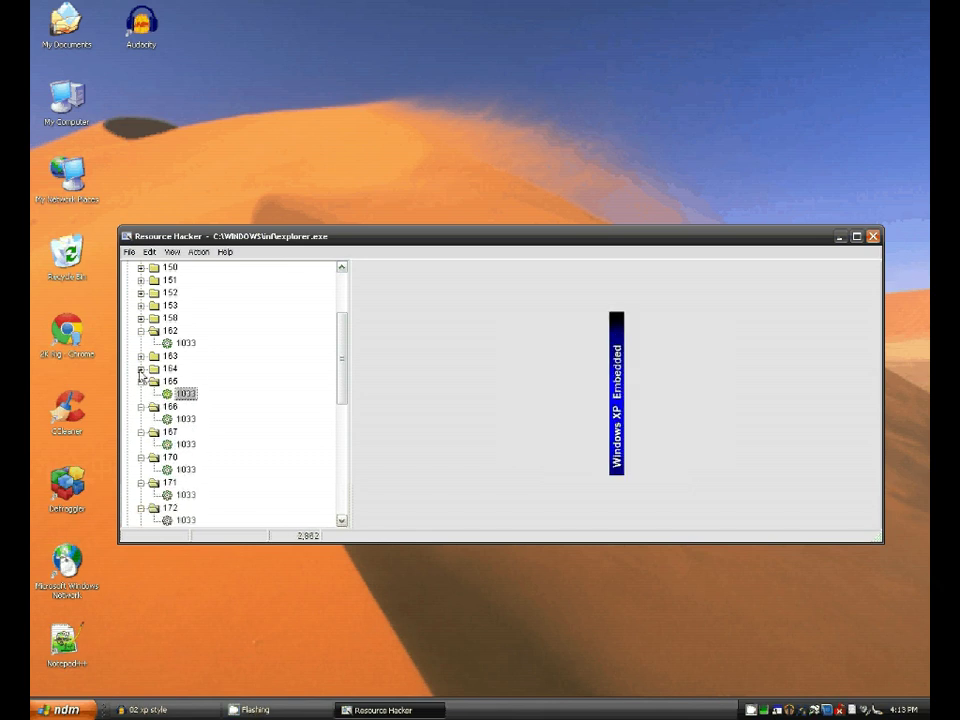
pyautogui.click(141, 369)
pyautogui.click(184, 382)
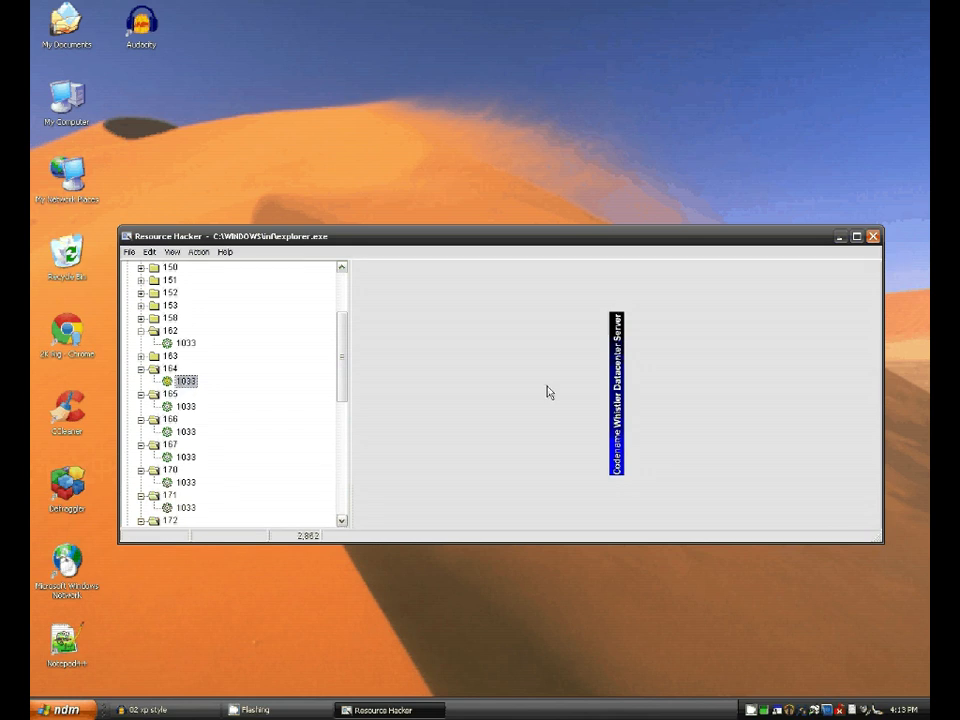
pyautogui.click(141, 356)
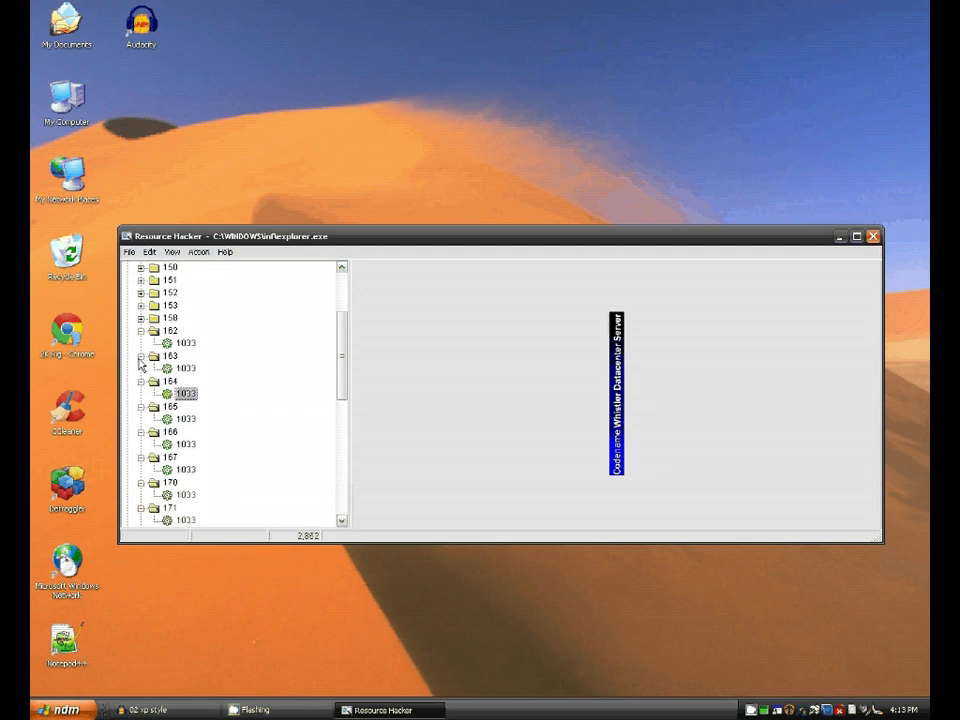
pyautogui.click(186, 368)
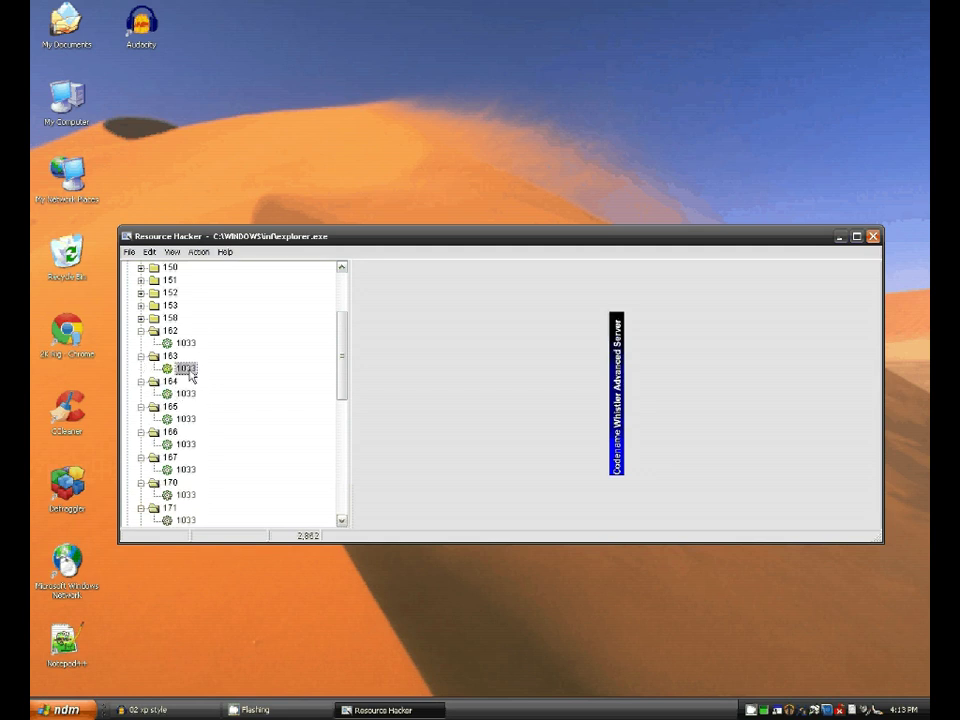
# - Re-check the edition banners and start menu images from 162 through 172, ending on 163
pyautogui.click(186, 343)
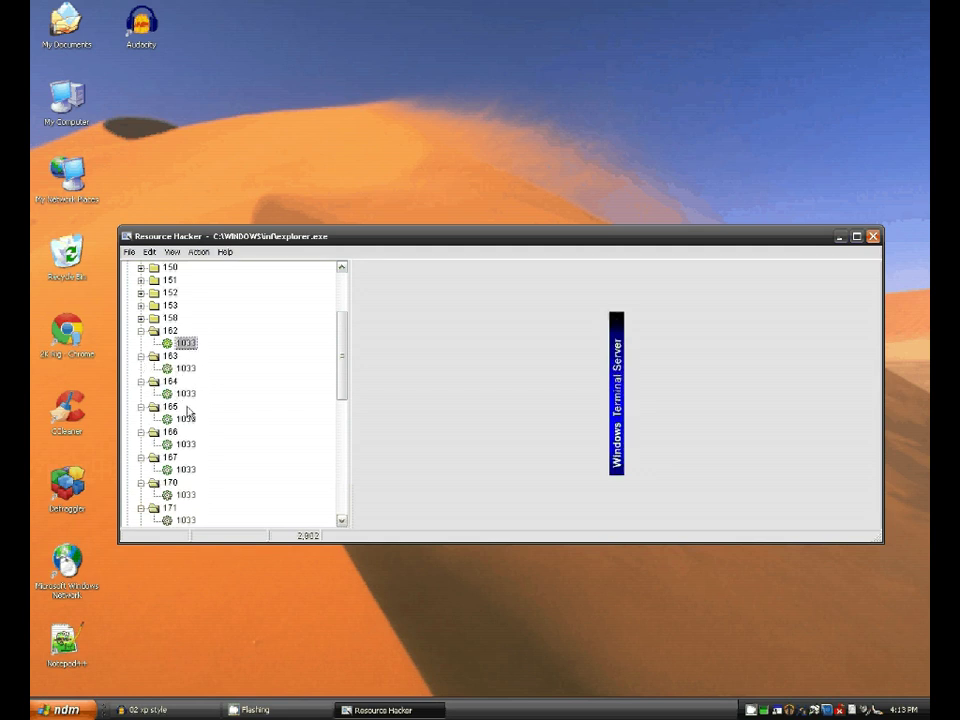
pyautogui.scroll(-1, 188, 410)
pyautogui.click(185, 508)
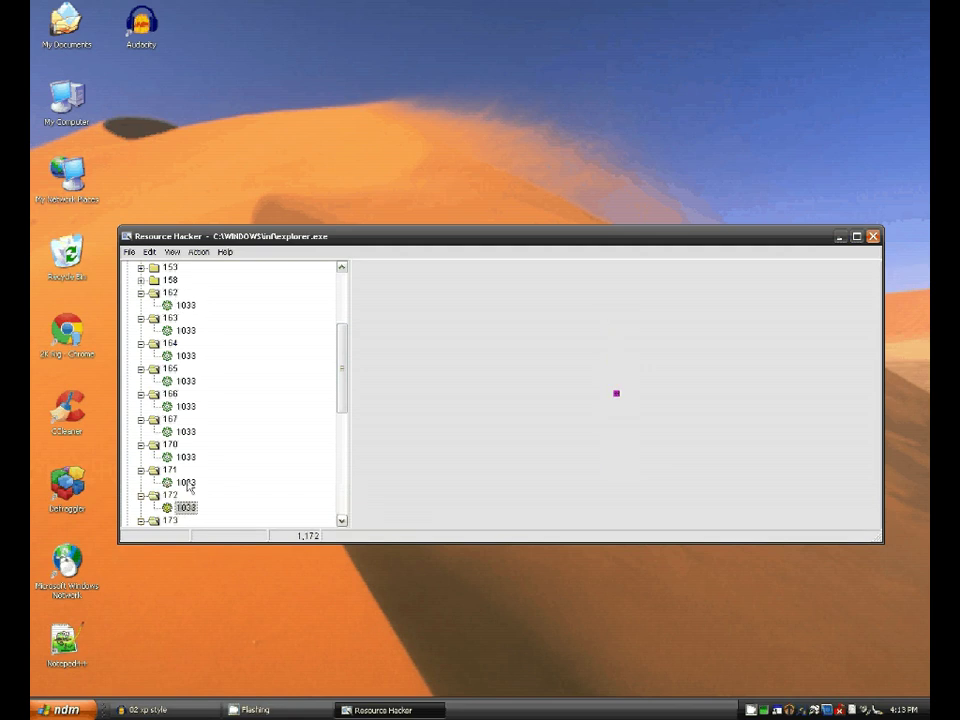
pyautogui.click(179, 470)
pyautogui.click(186, 482)
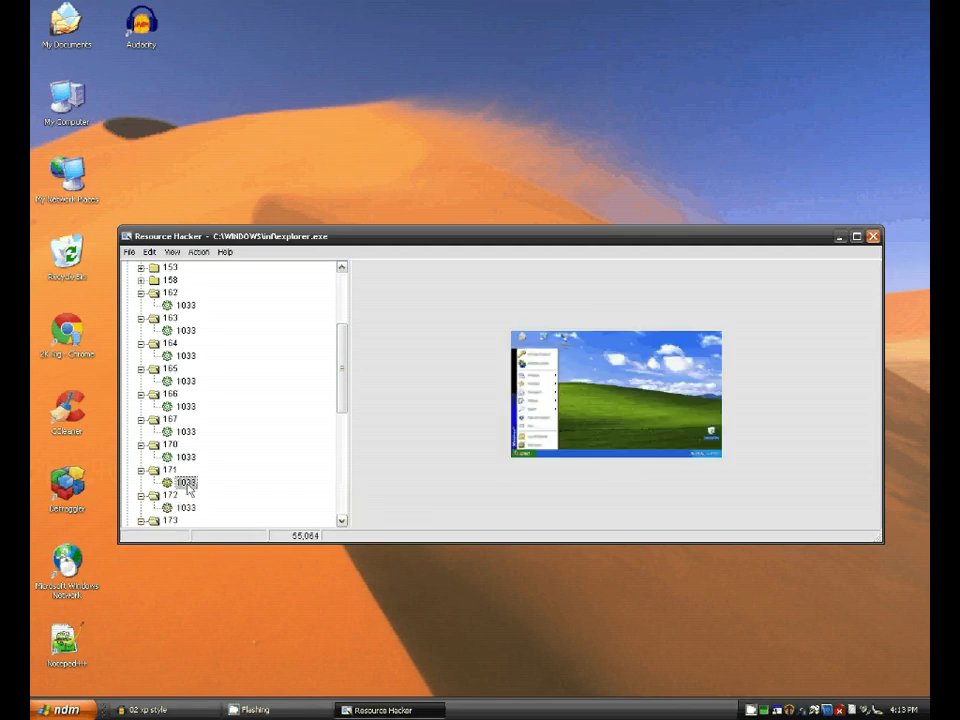
pyautogui.click(185, 457)
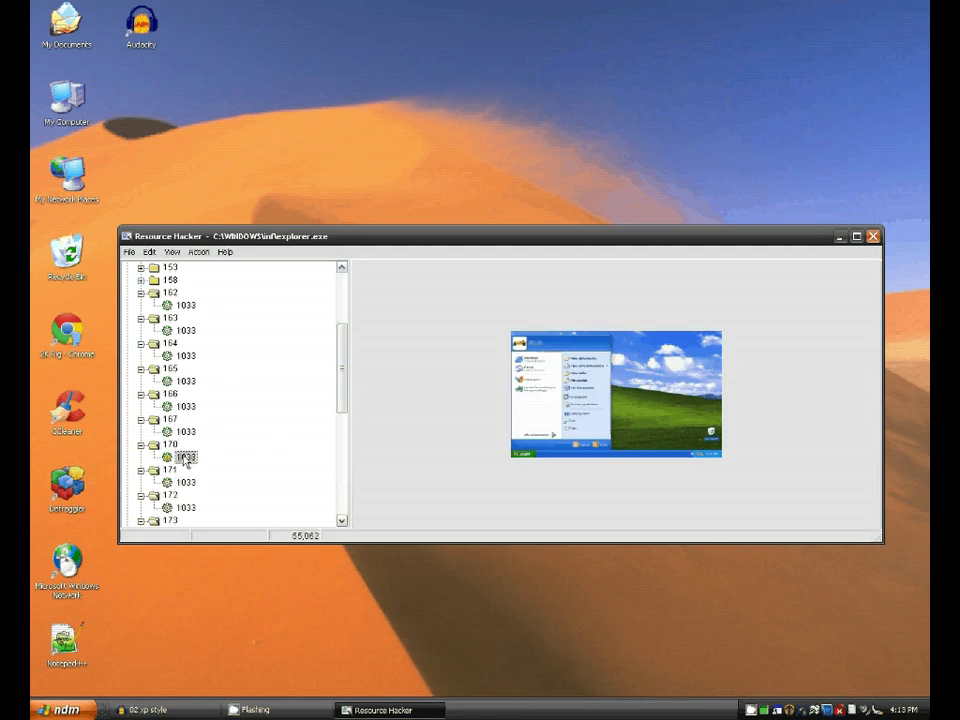
pyautogui.click(185, 431)
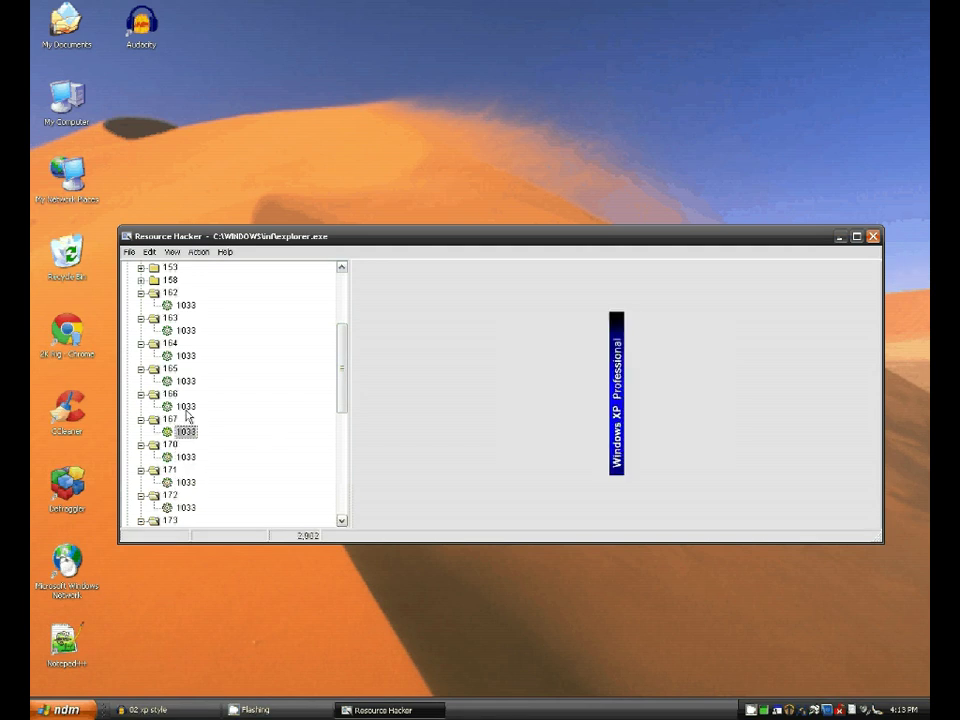
pyautogui.click(185, 406)
pyautogui.click(185, 381)
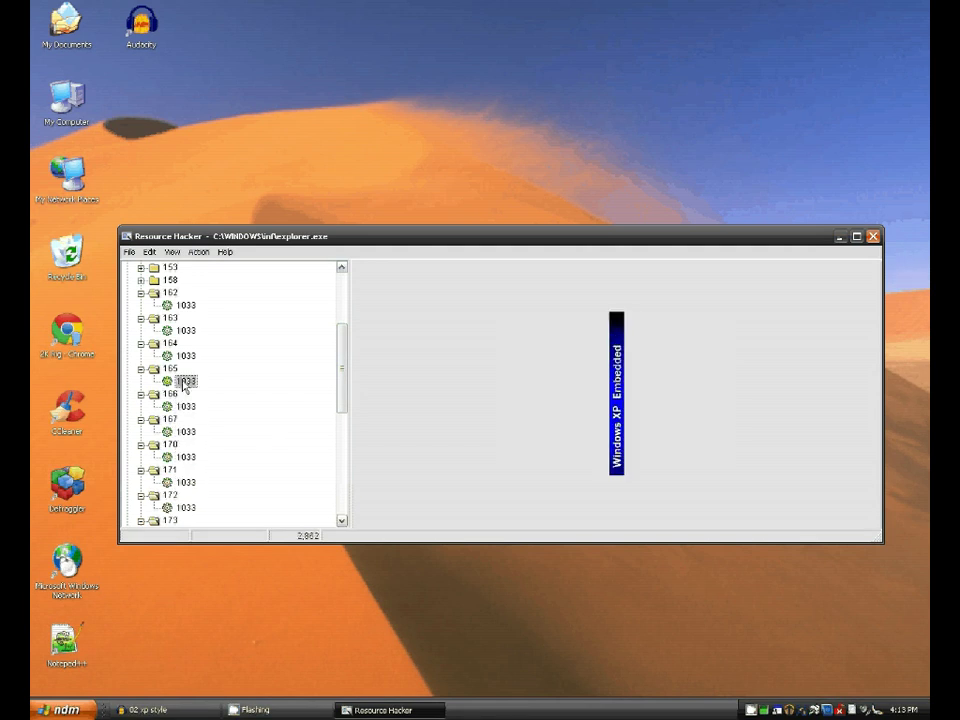
pyautogui.click(184, 358)
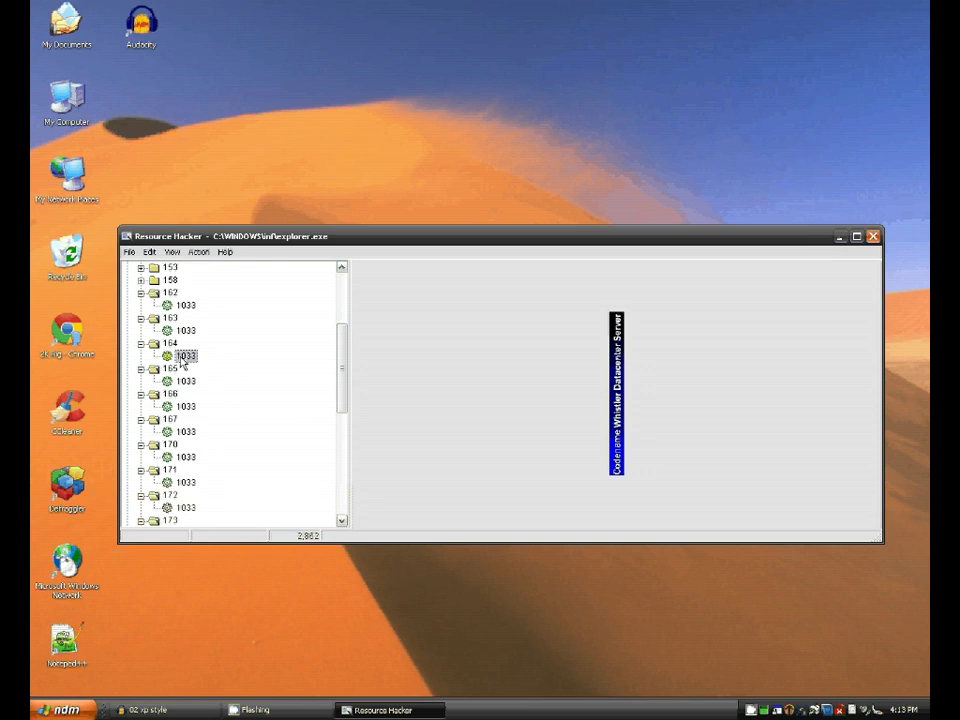
pyautogui.click(184, 331)
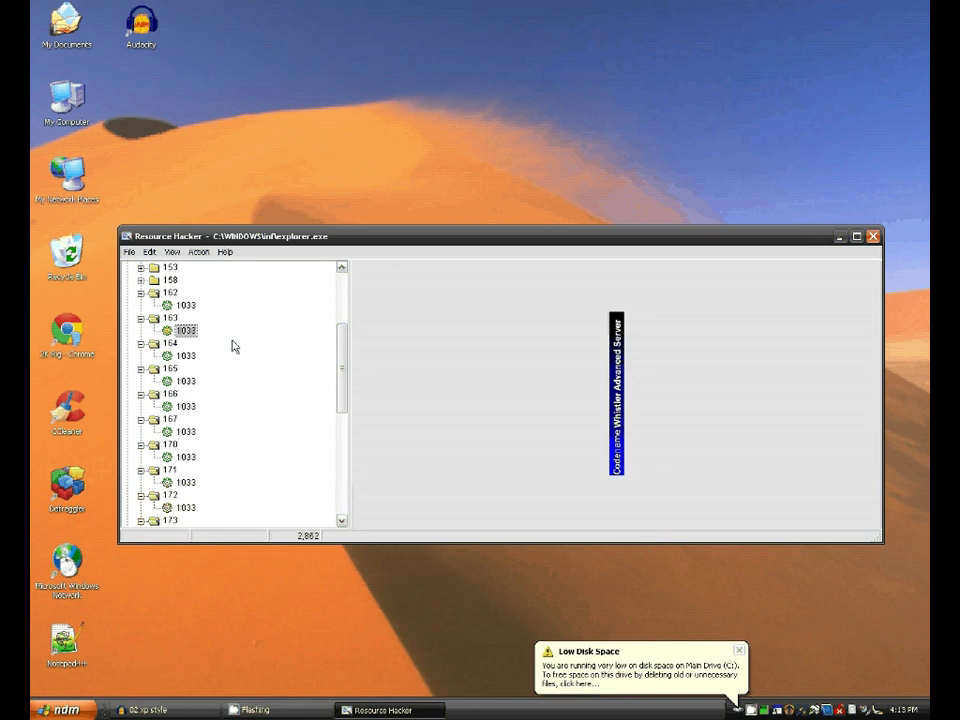
# - Close Resource Hacker and launch regedit from the Run box
pyautogui.click(872, 236)
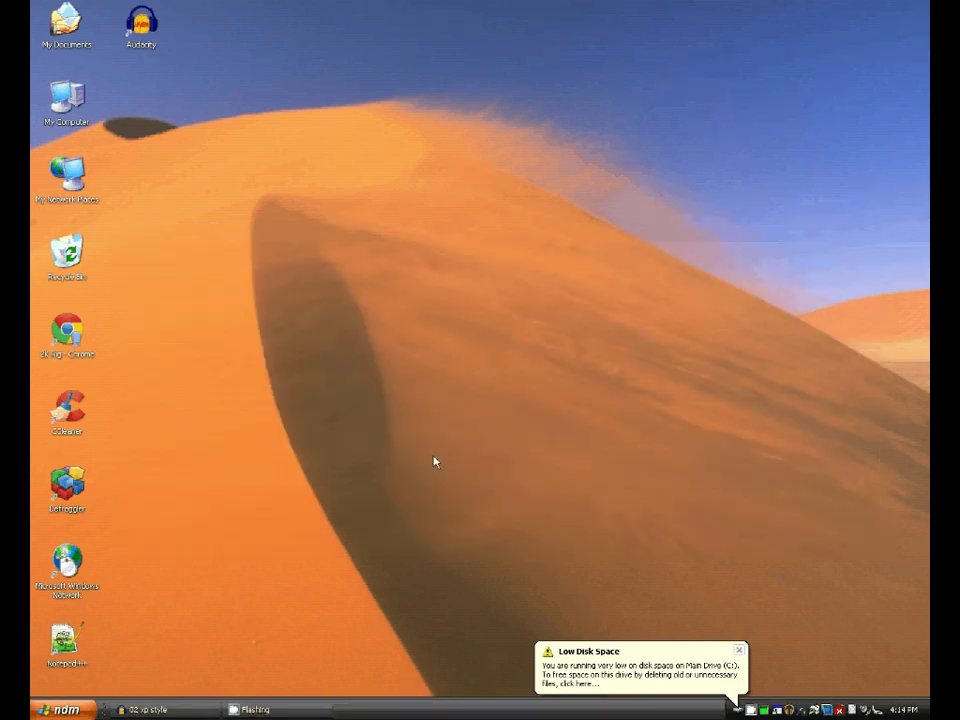
pyautogui.press('super+r')
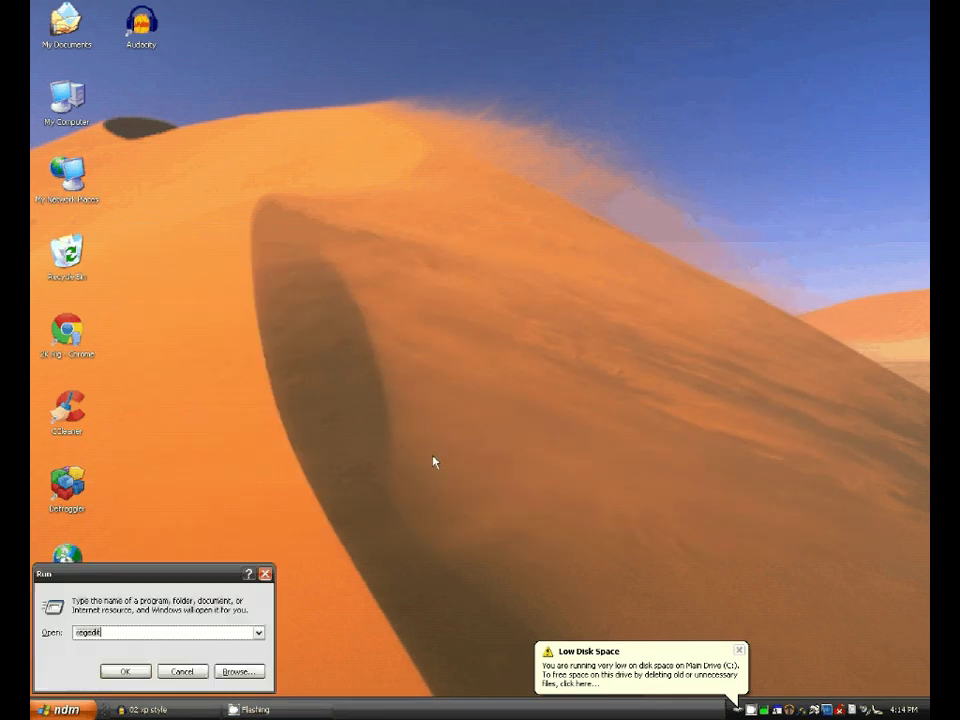
pyautogui.press('Return')
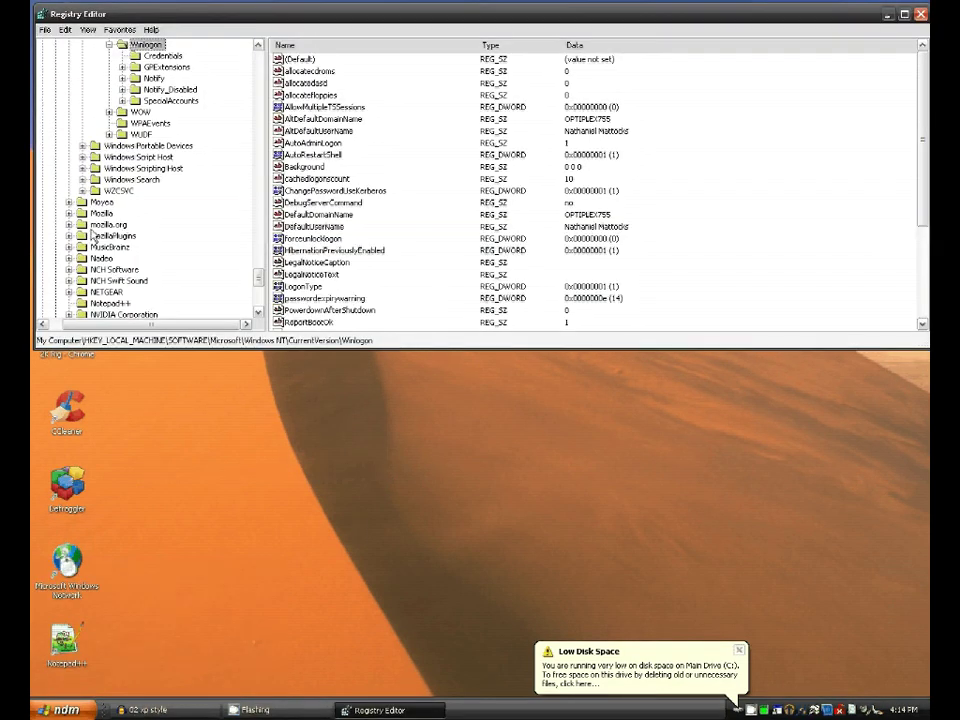
pyautogui.scroll(15, 105, 205)
pyautogui.scroll(20, 114, 190)
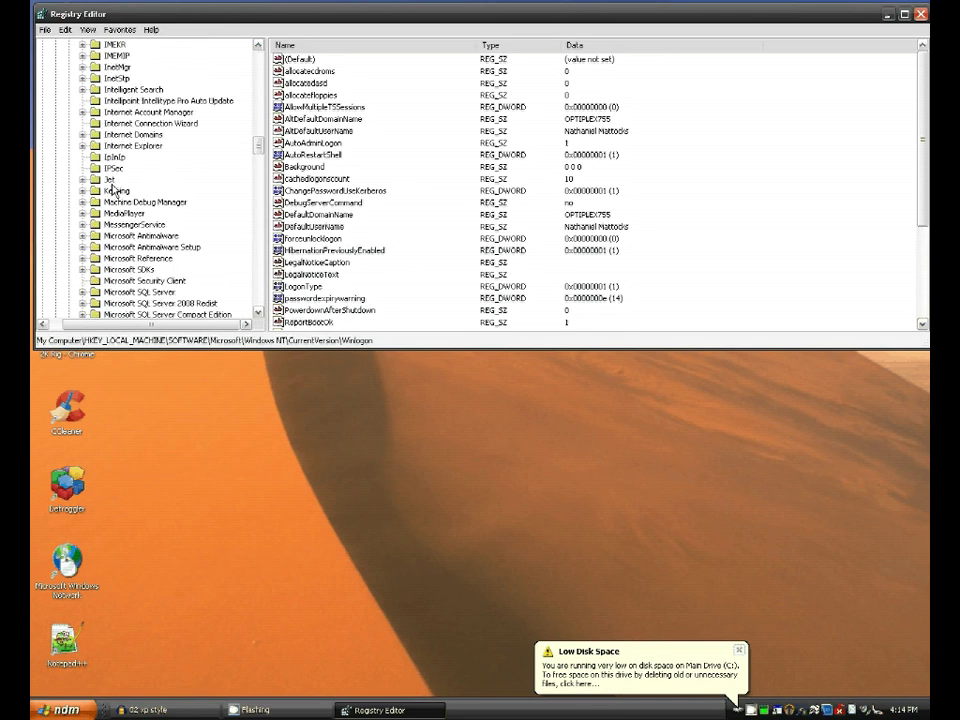
pyautogui.scroll(12, 114, 190)
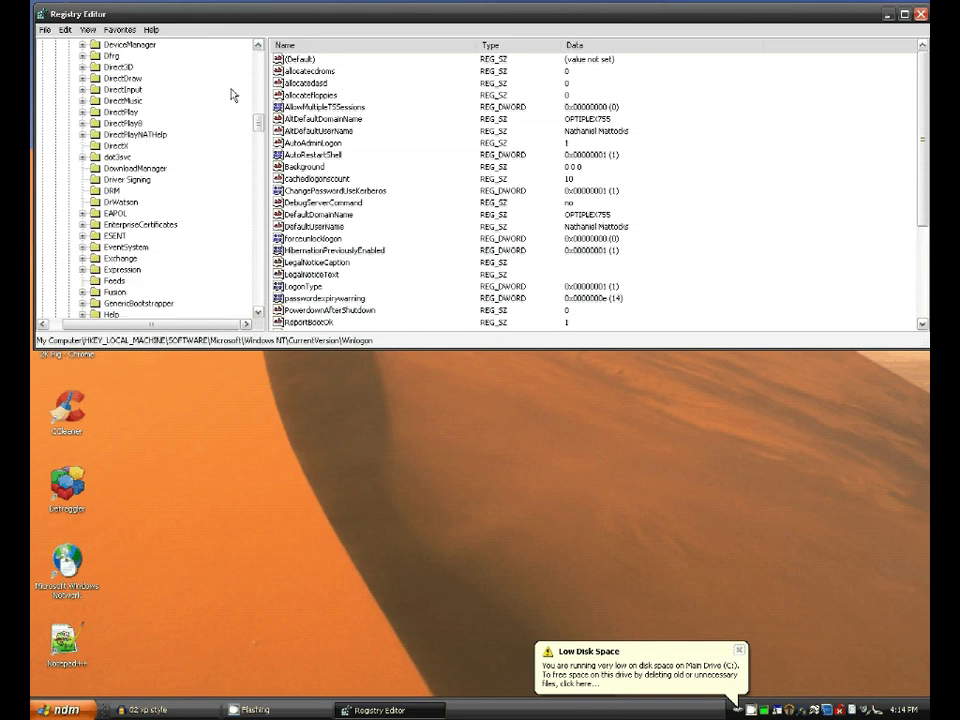
pyautogui.scroll(10, 240, 92)
pyautogui.scroll(15, 253, 90)
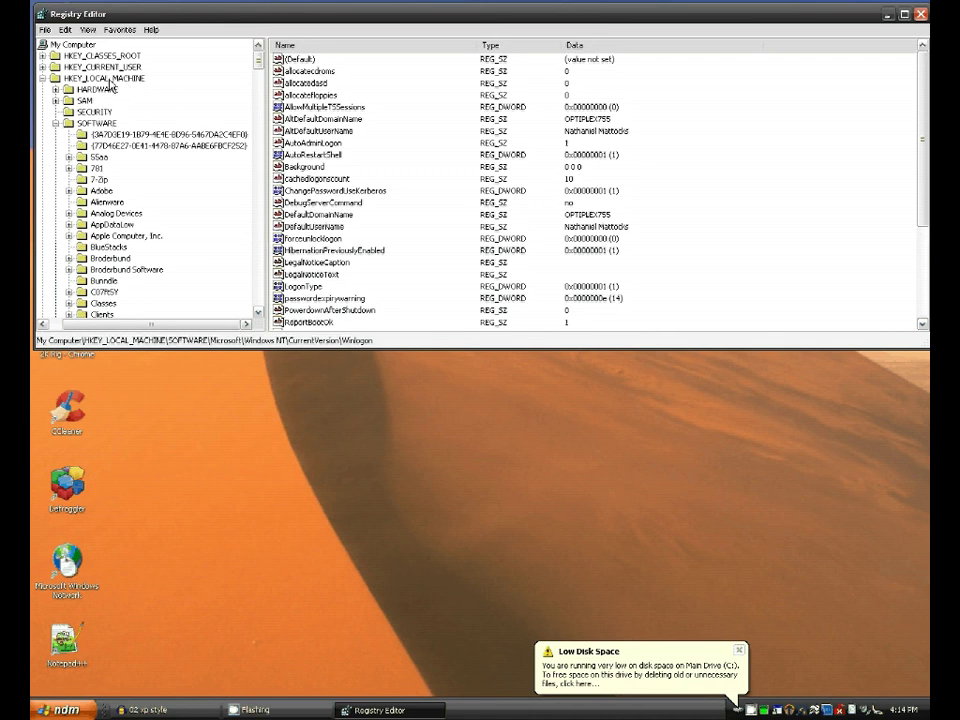
pyautogui.scroll(-10, 153, 197)
pyautogui.scroll(-10, 152, 197)
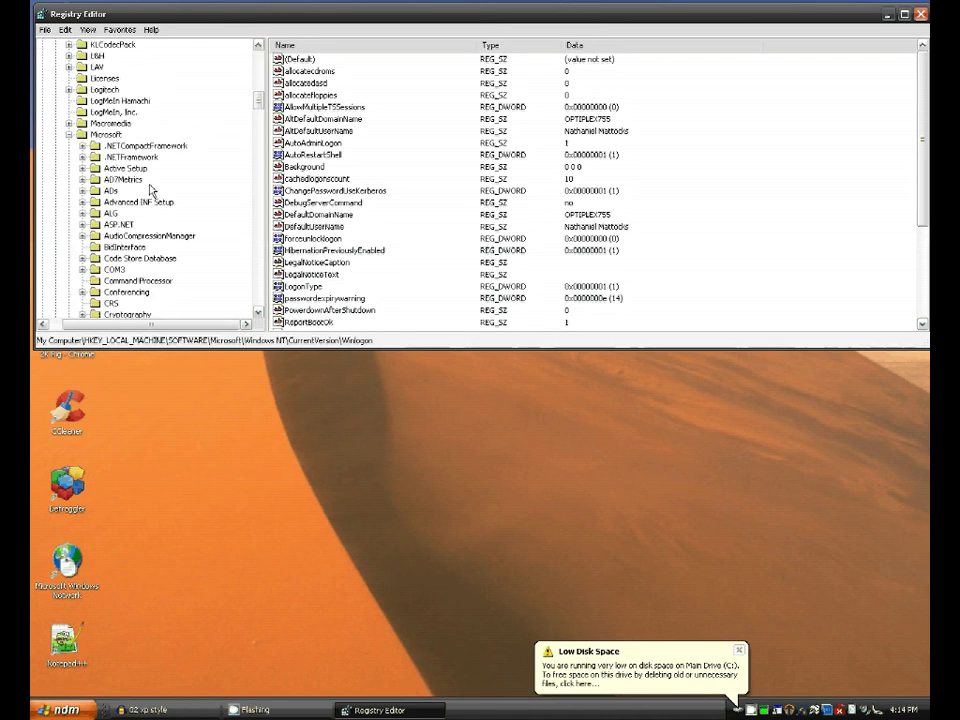
pyautogui.scroll(-15, 125, 150)
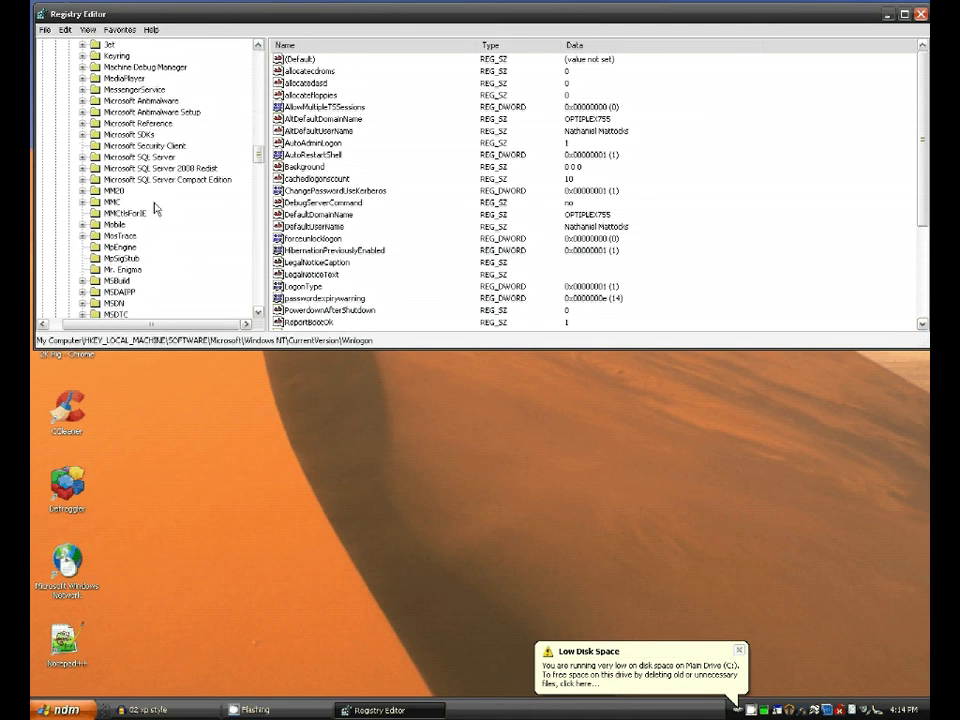
pyautogui.scroll(-12, 155, 208)
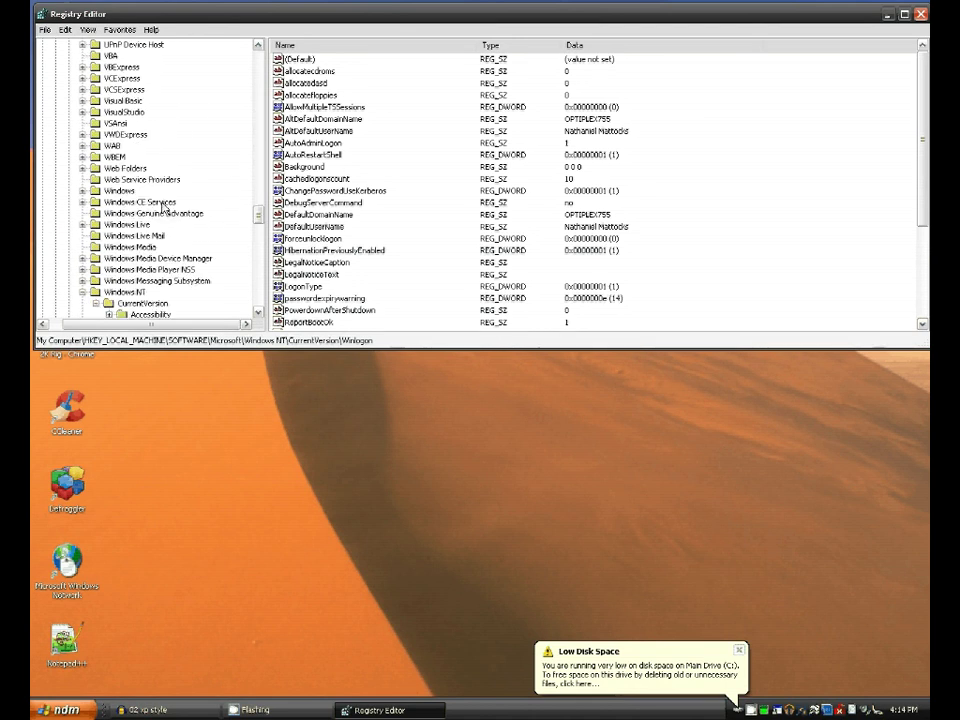
pyautogui.scroll(-4, 160, 208)
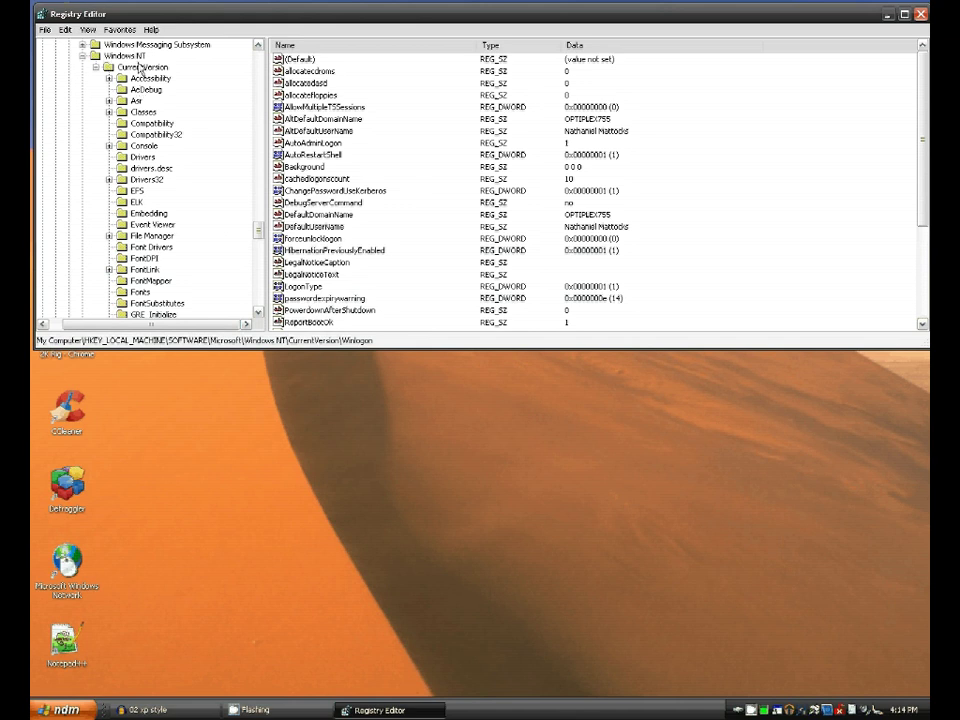
pyautogui.click(100, 67)
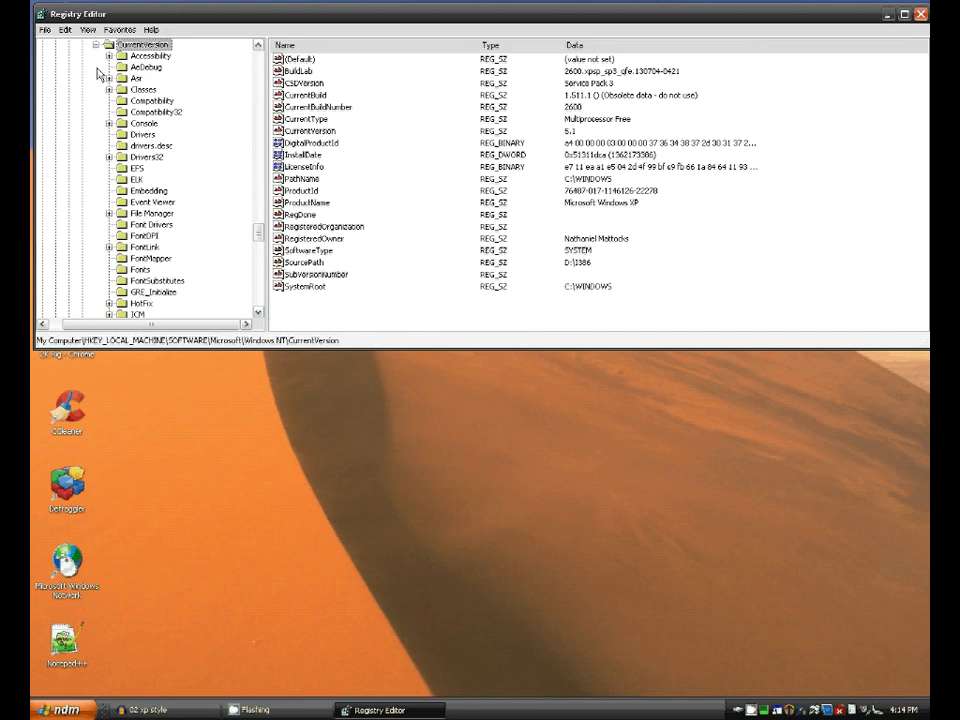
pyautogui.scroll(-9, 215, 217)
pyautogui.scroll(-8, 215, 217)
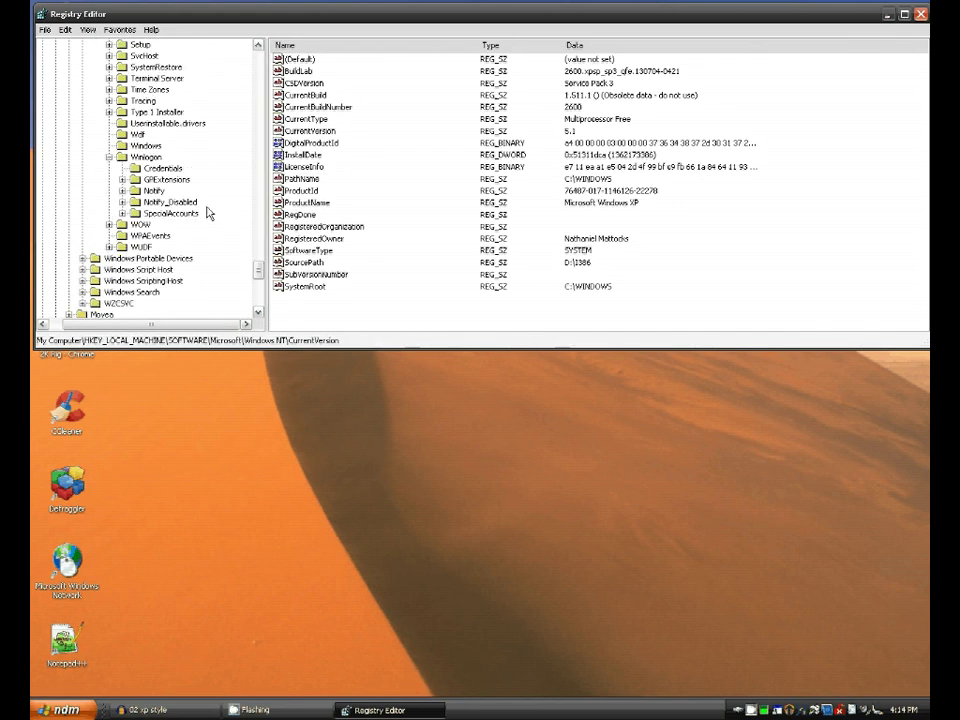
pyautogui.click(145, 158)
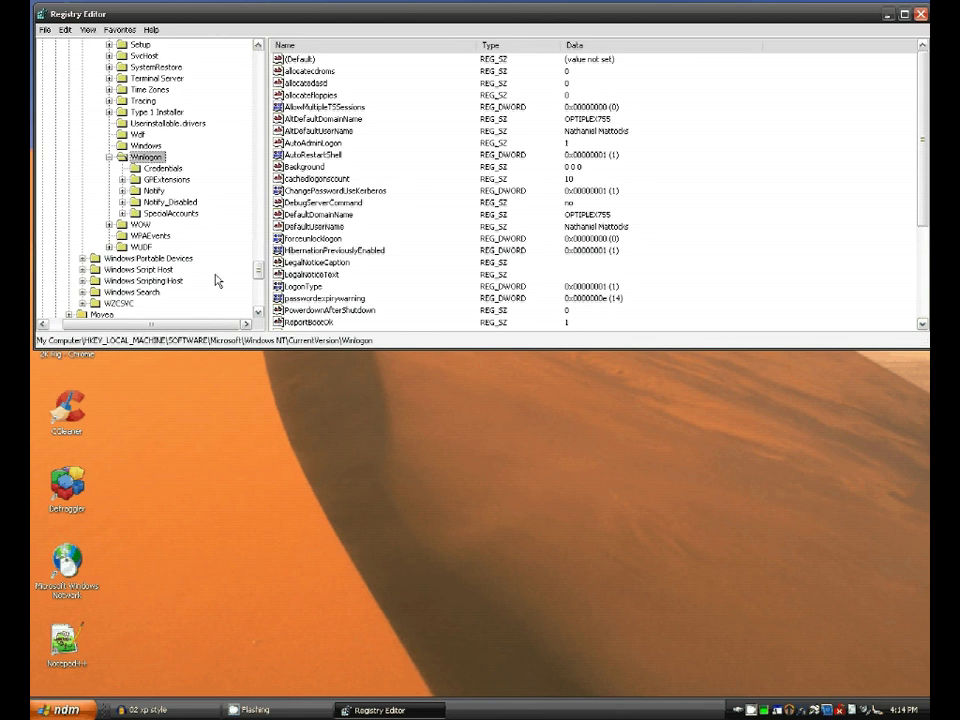
pyautogui.scroll(-7, 460, 241)
pyautogui.scroll(6, 460, 241)
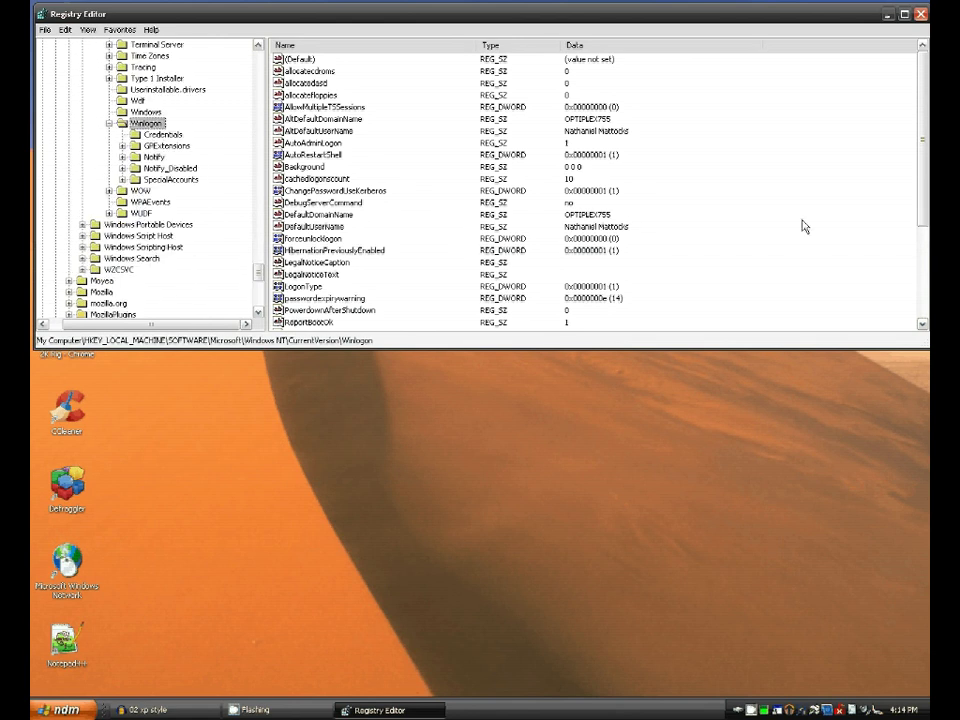
pyautogui.scroll(-4, 701, 217)
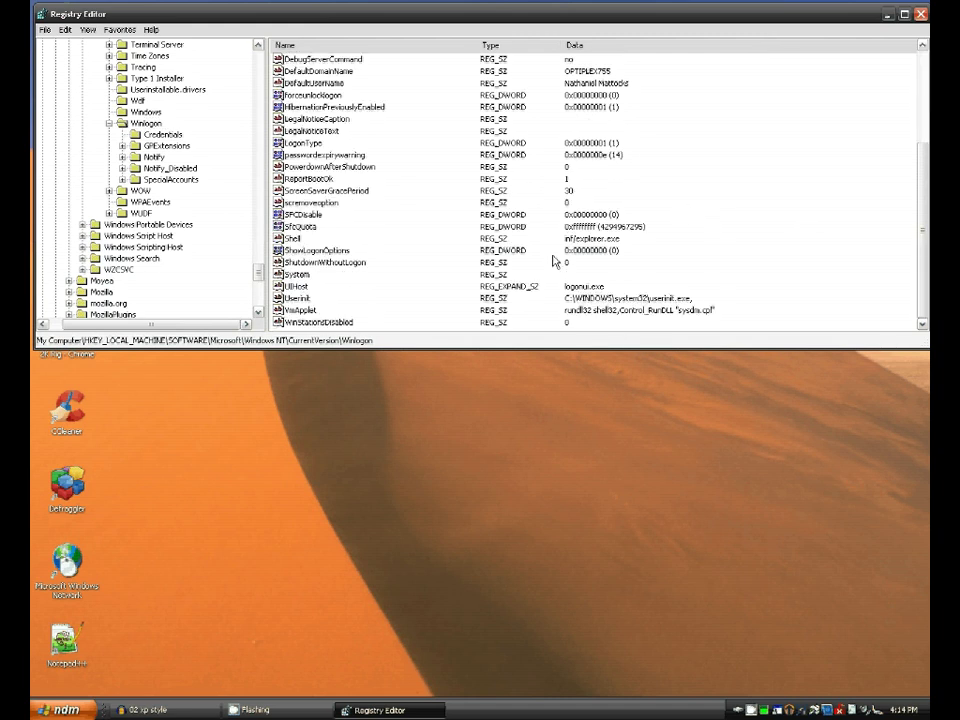
# - Confirm the Winlogon Shell value reads inf\explorer.exe, then close Registry Editor
pyautogui.doubleClick(289, 240)
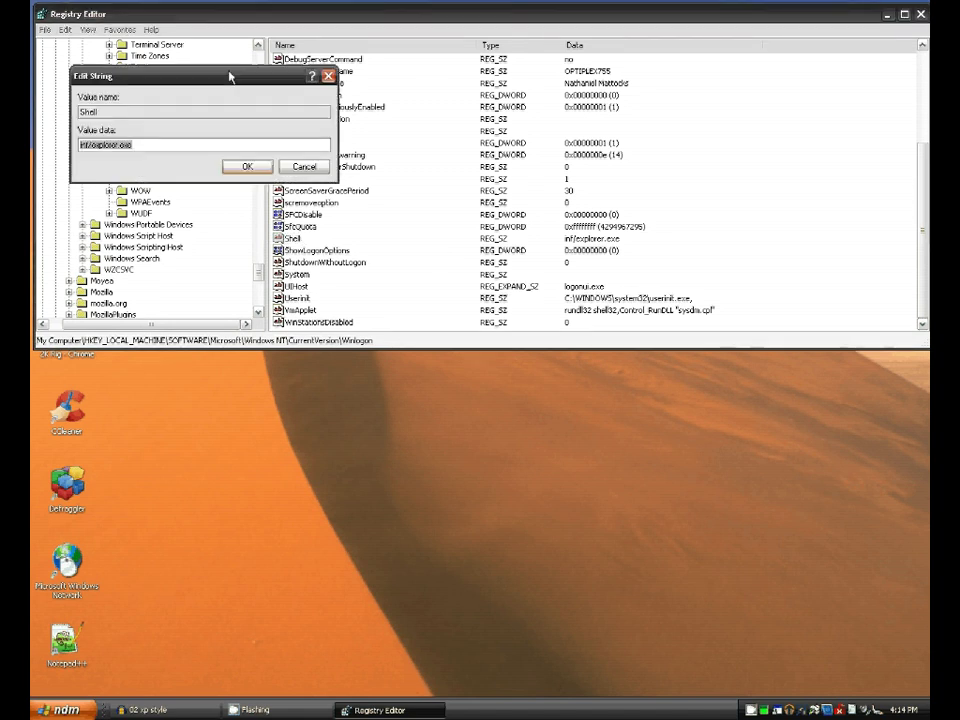
pyautogui.moveTo(208, 77); pyautogui.dragTo(529, 58)
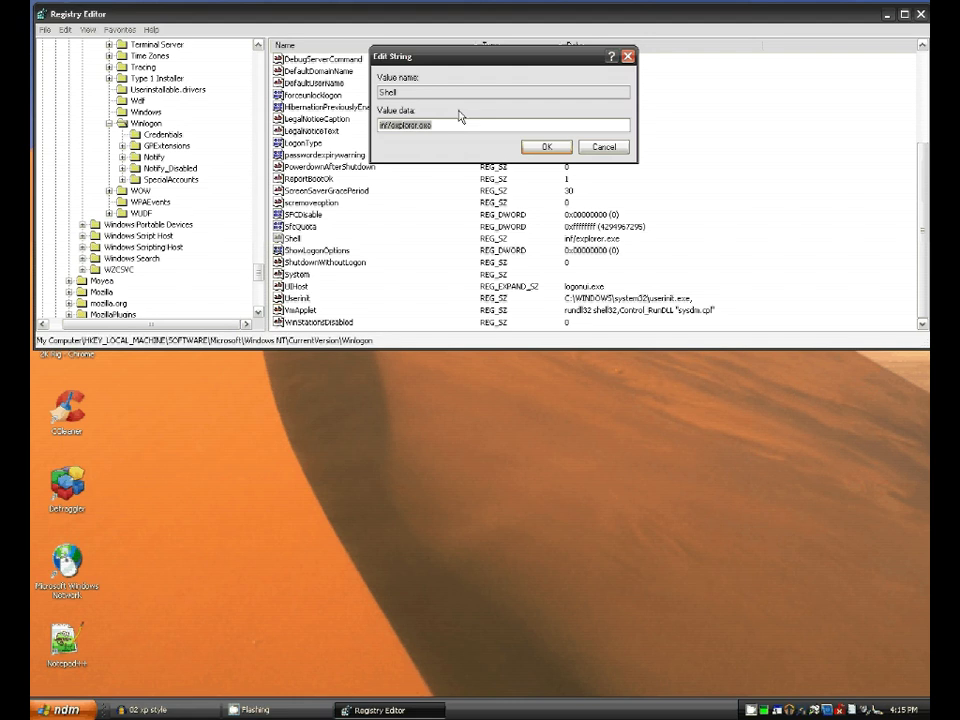
pyautogui.click(548, 145)
pyautogui.click(920, 15)
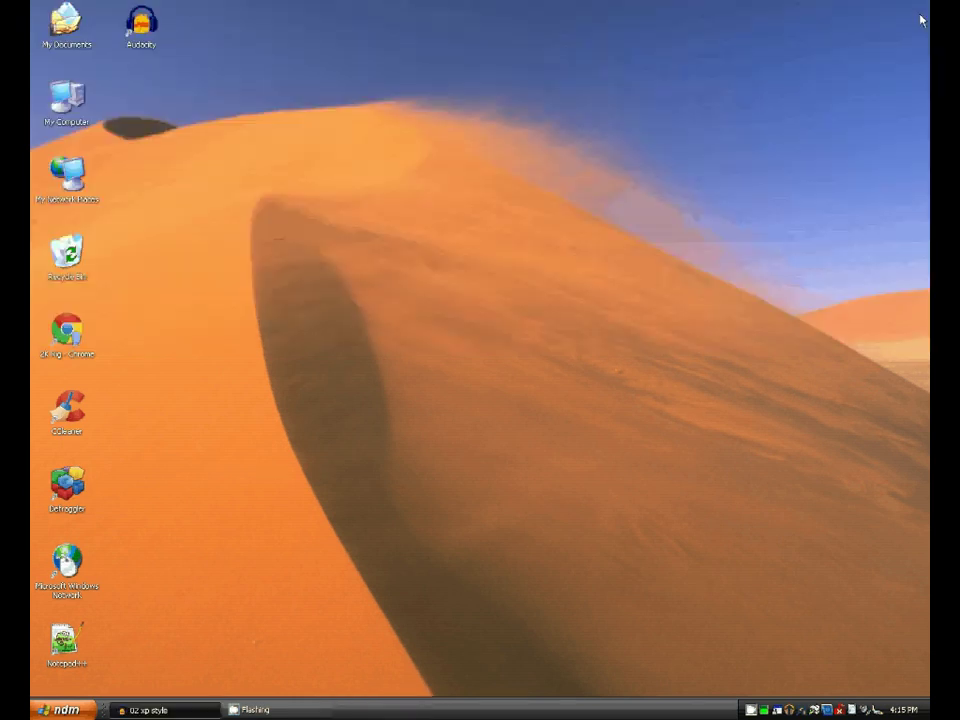